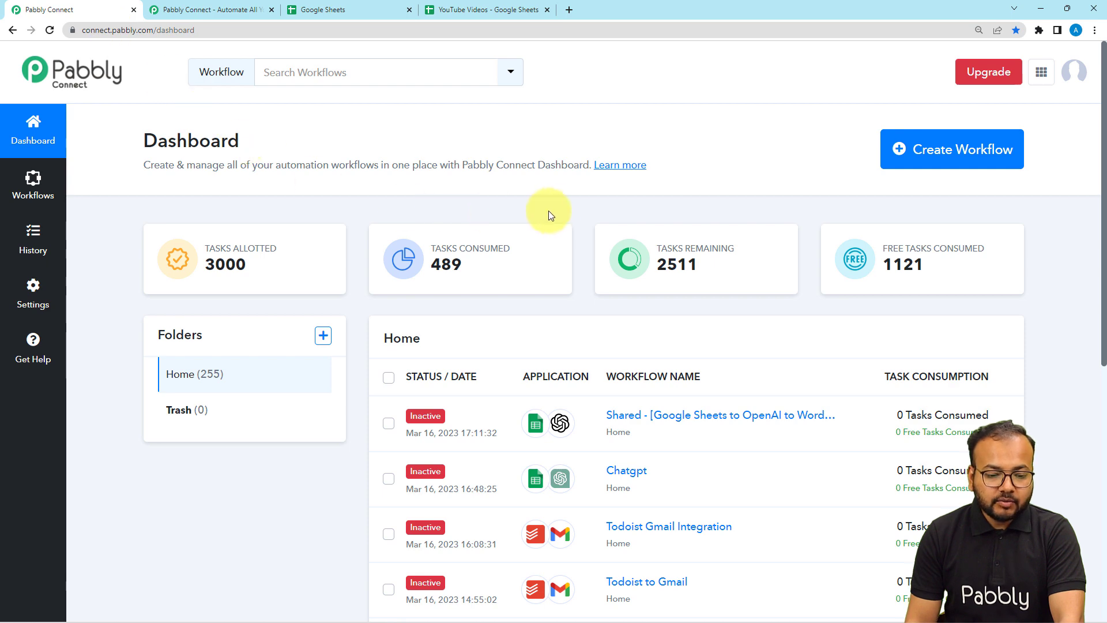
Step: Create a new workflow named "Generate YouTube Video Tags Using ChatGPT"
click(987, 151)
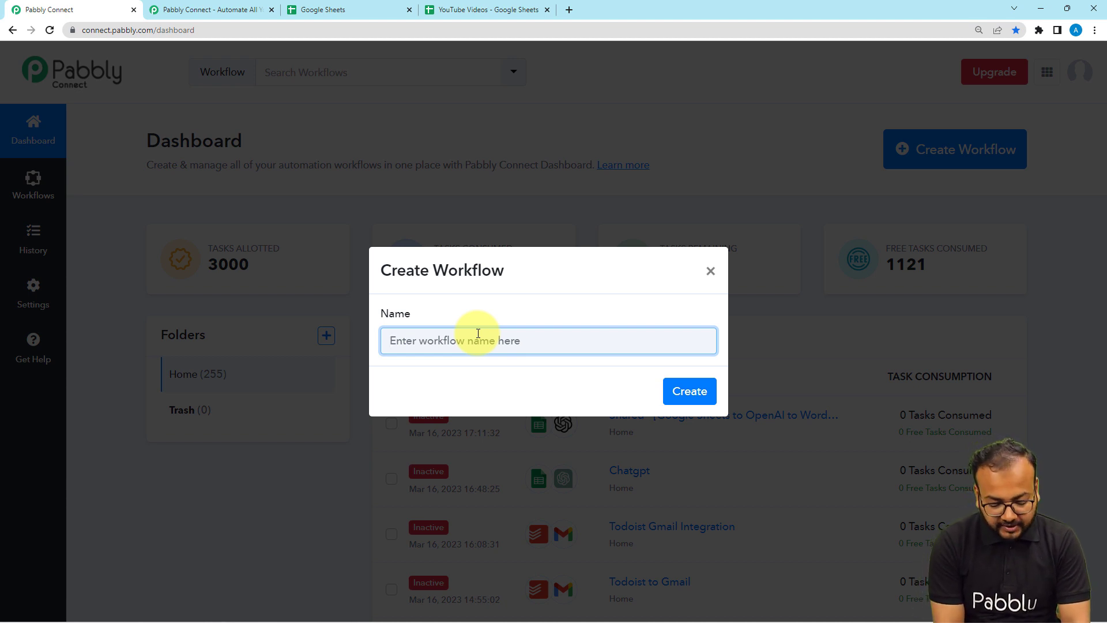
text(Gne)
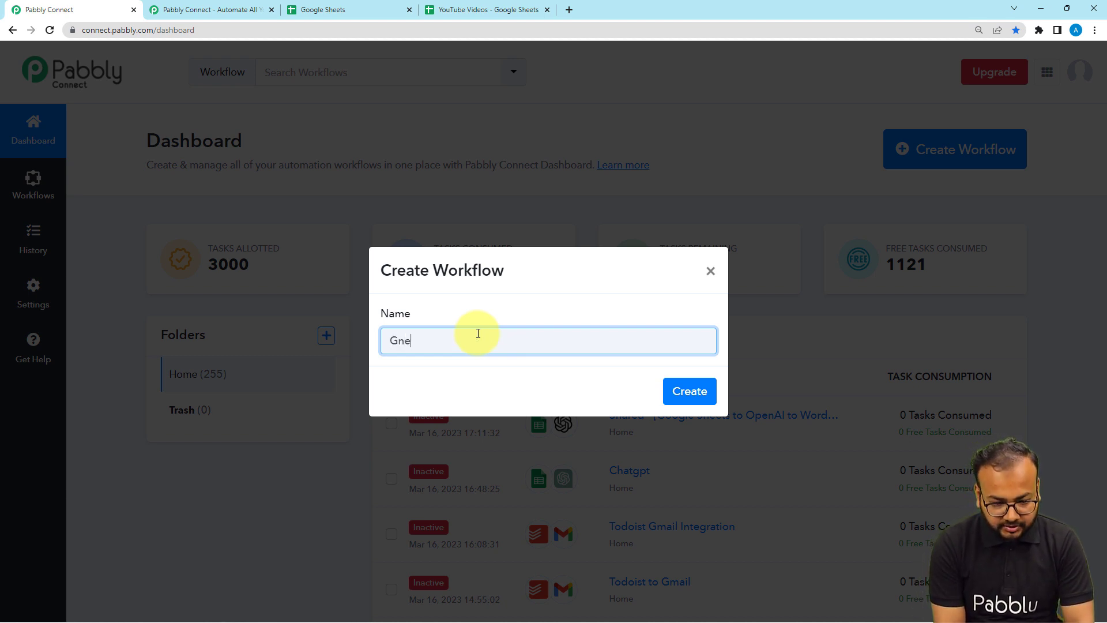
key(BackSpace)
key(BackSpace)
click(457, 385)
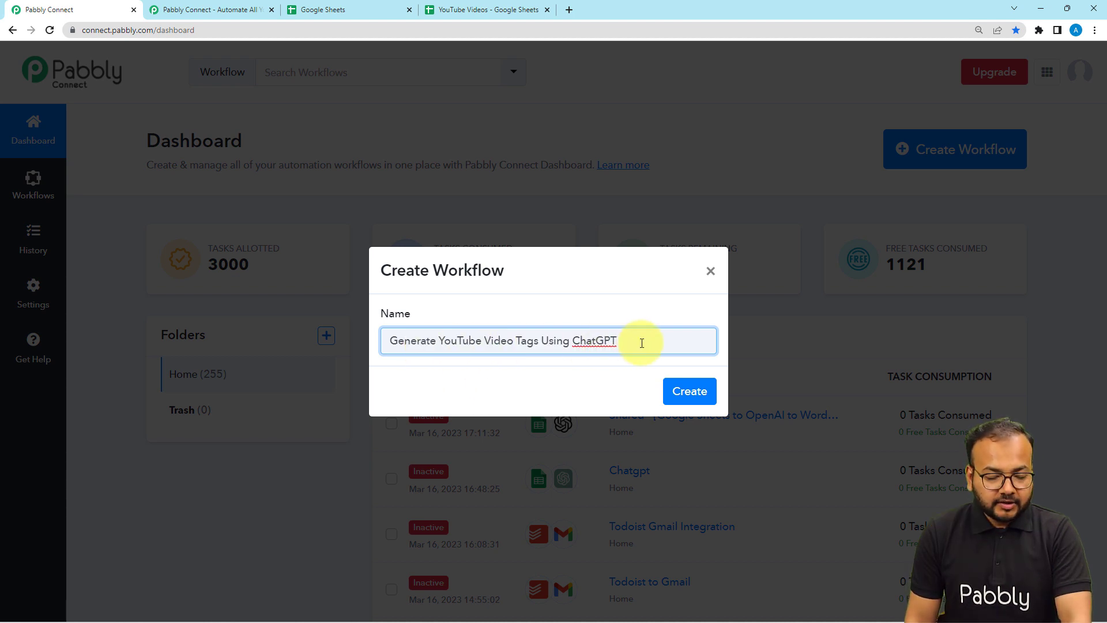
click(690, 391)
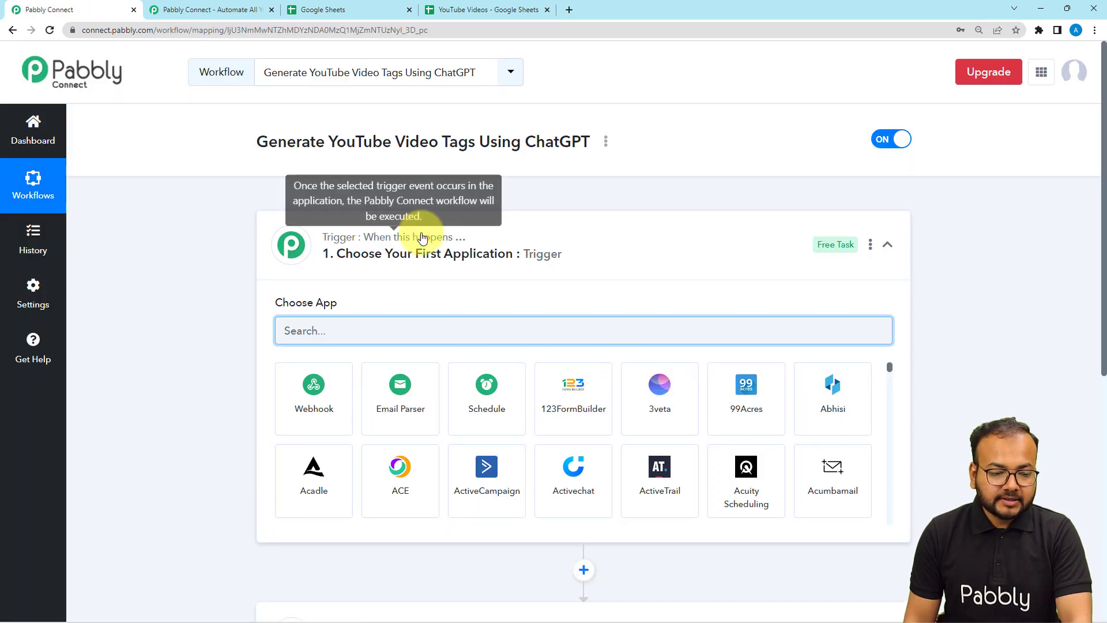
Step: Review the workflow's trigger and action sections and the YouTube Videos spreadsheet that supplies the data
click(424, 238)
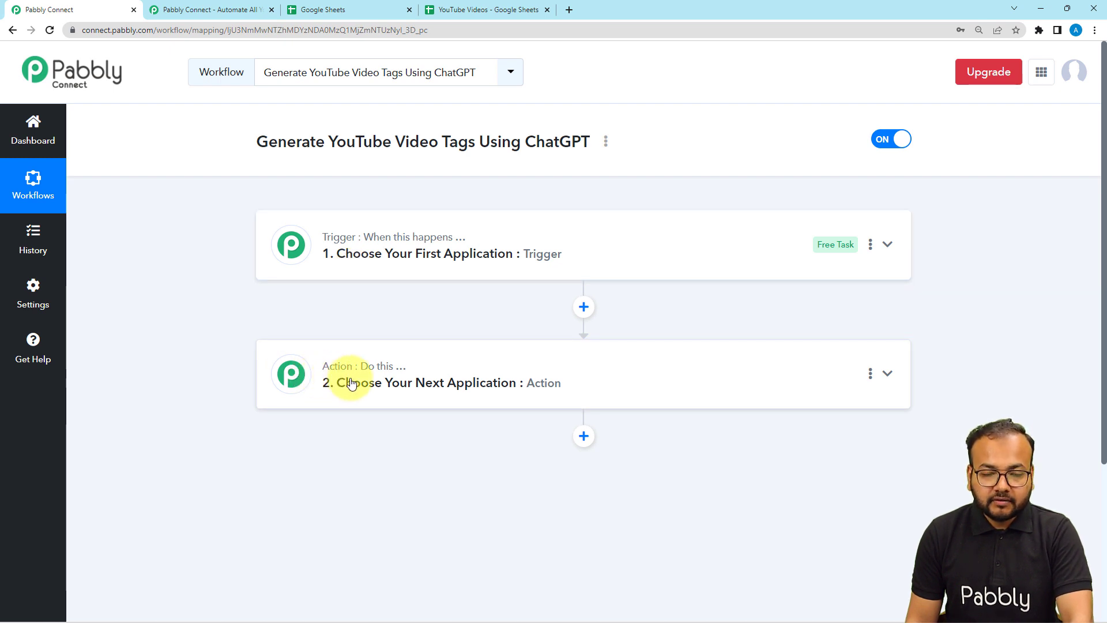
click(357, 266)
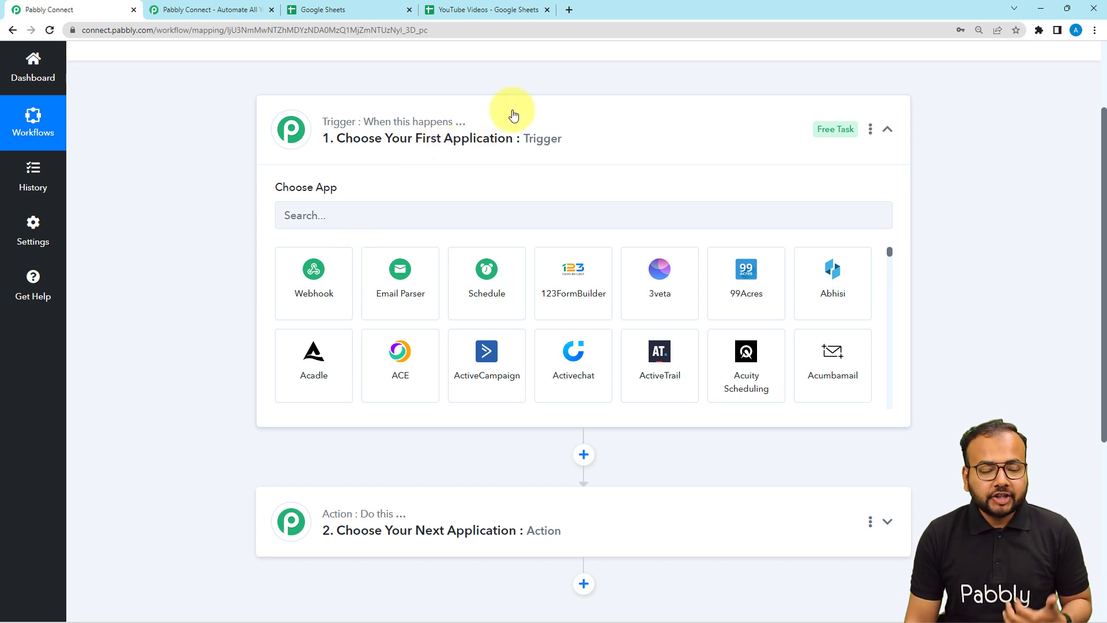
scroll(512, 112, up, 2)
click(453, 14)
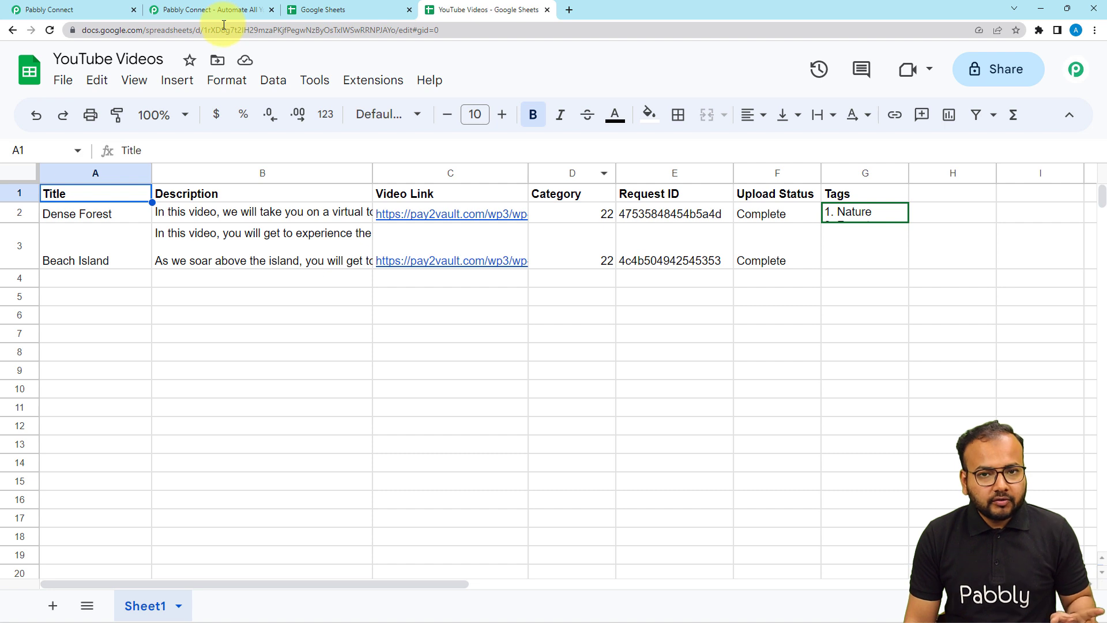
click(110, 9)
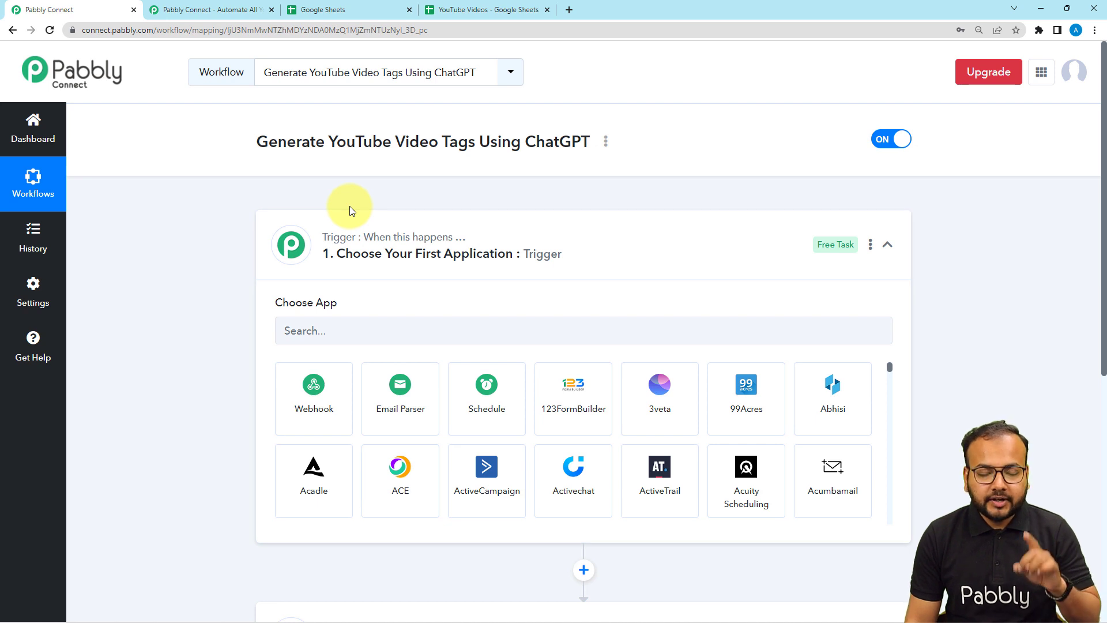
Step: Set the workflow's trigger application to Google Sheets with the New or Updated Spreadsheet Row event
scroll(353, 207, down, 2)
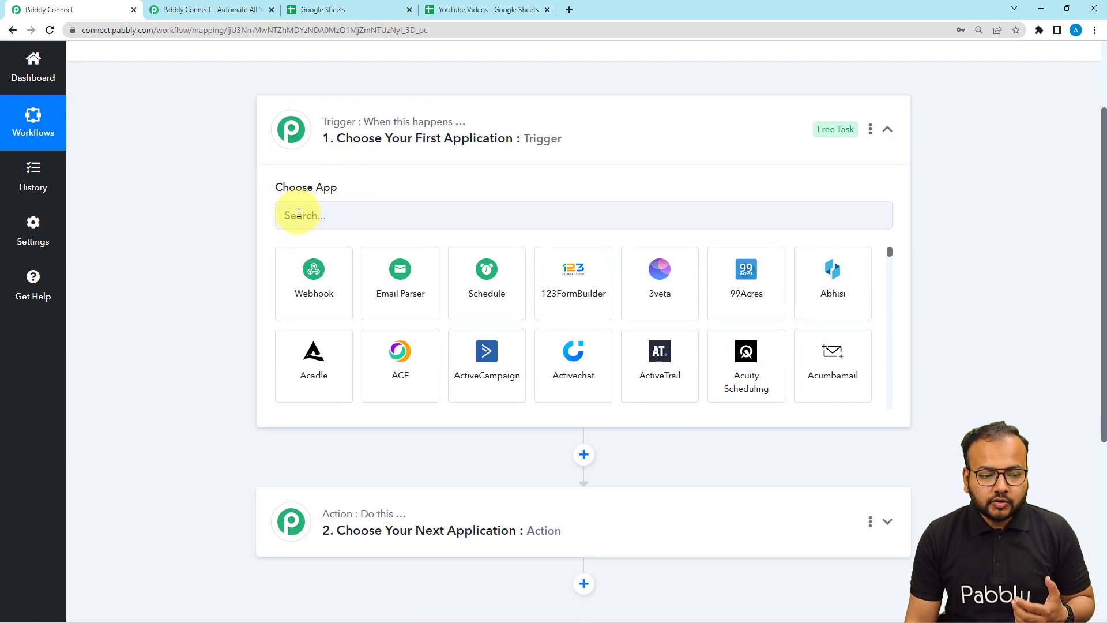
click(398, 219)
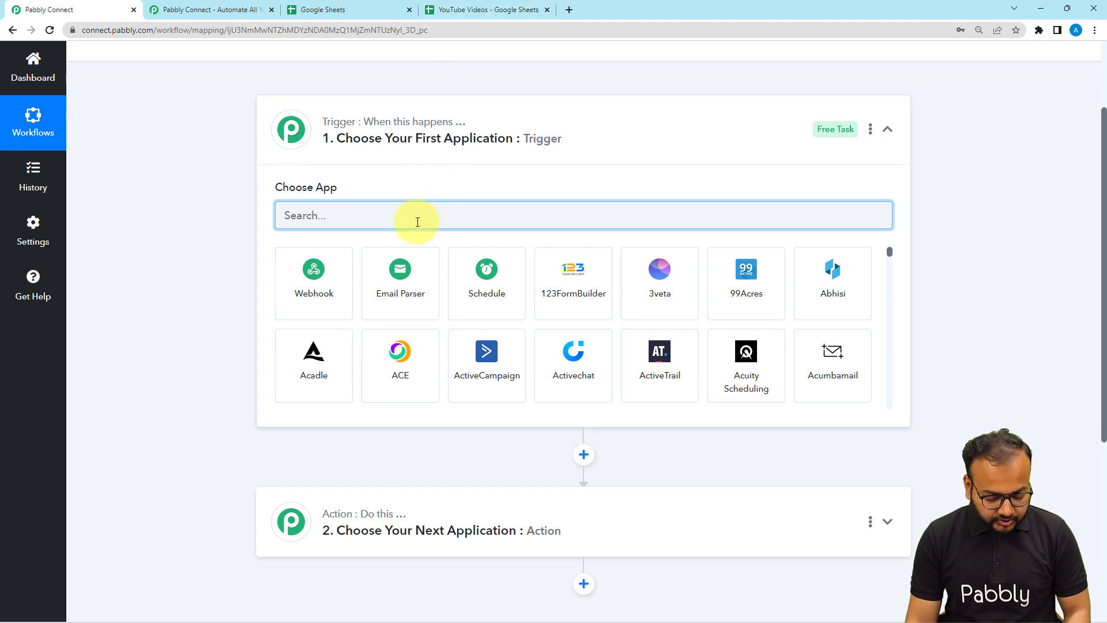
text(shee)
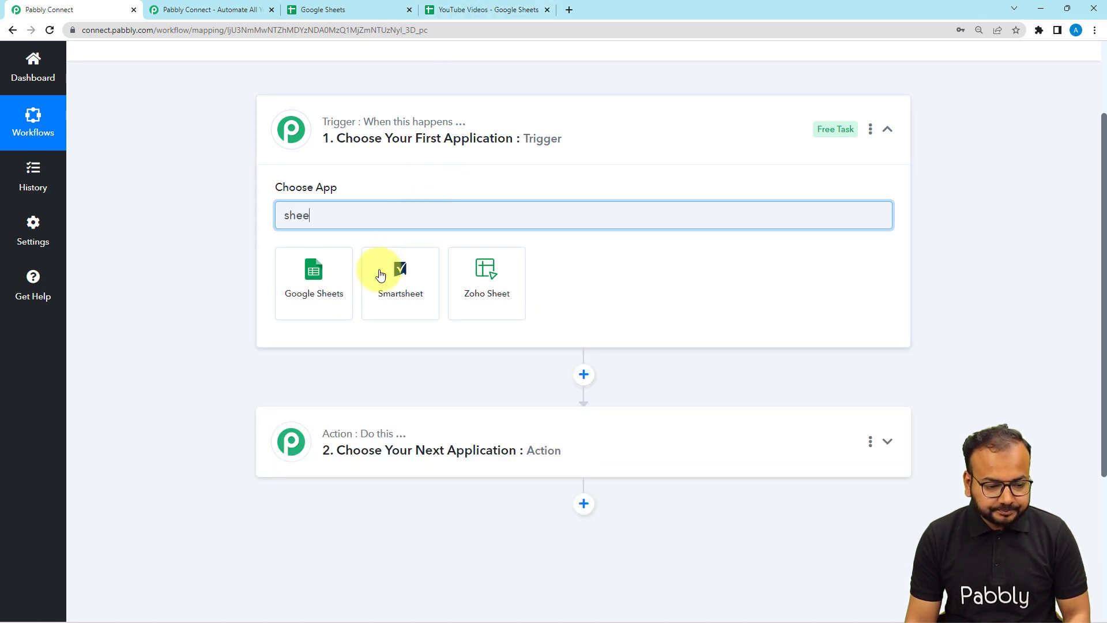
click(306, 281)
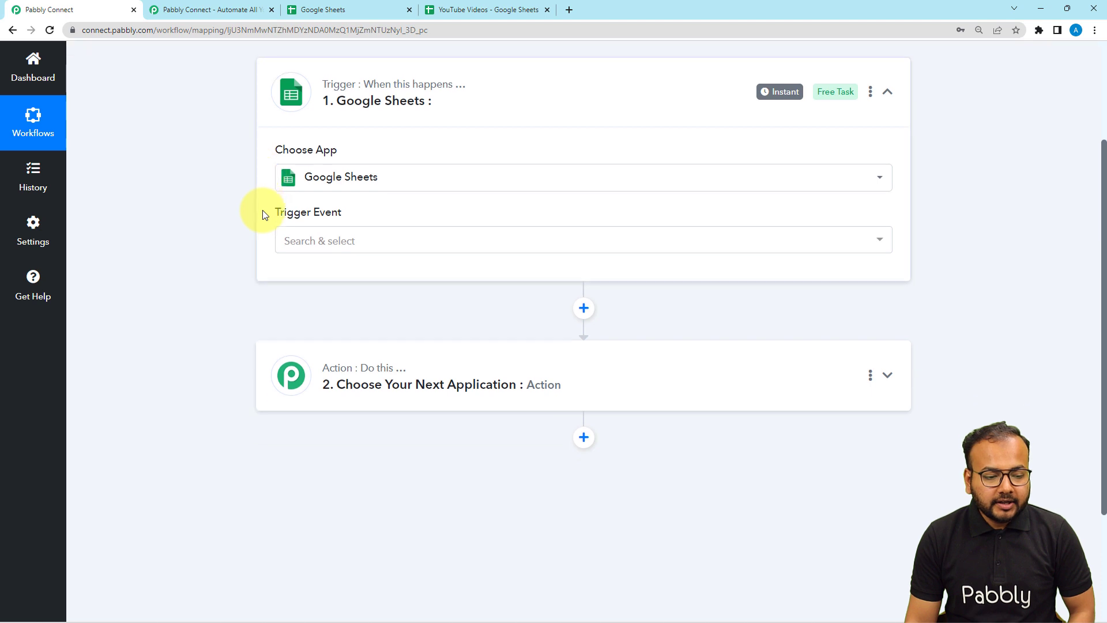
click(306, 221)
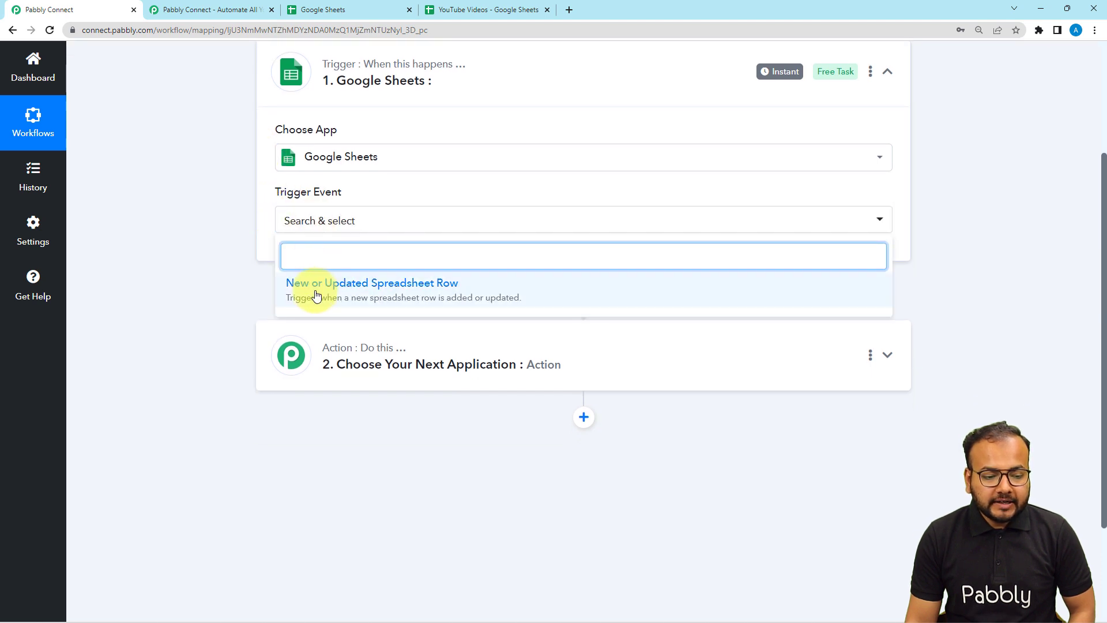
click(409, 287)
Step: Read the webhook setup instructions for the Google Sheets trigger
scroll(240, 250, down, 1)
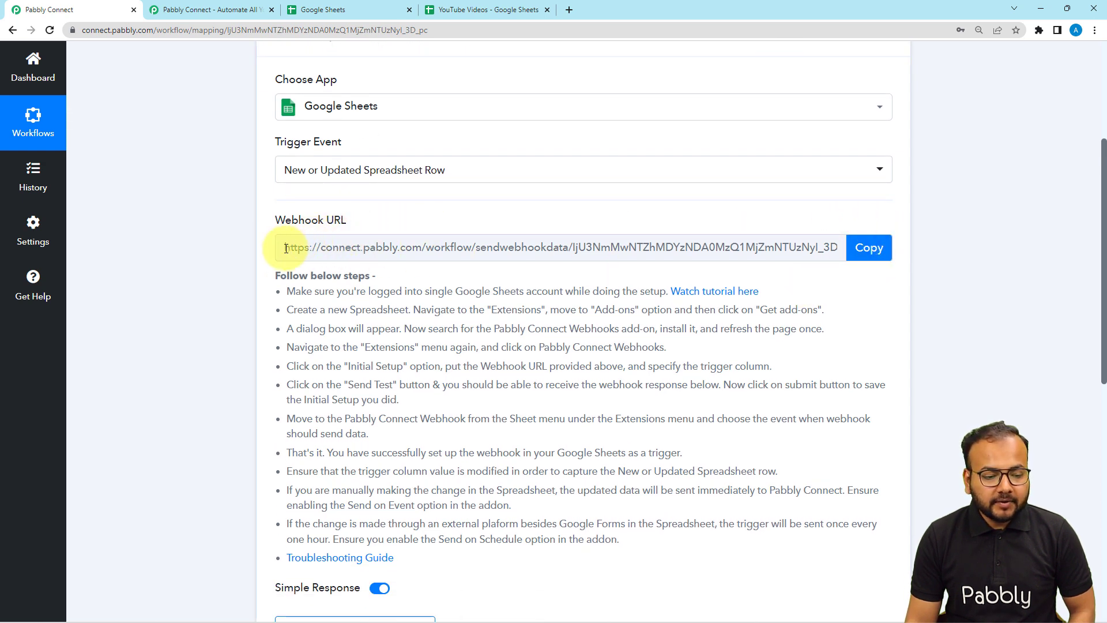
scroll(281, 250, down, 1)
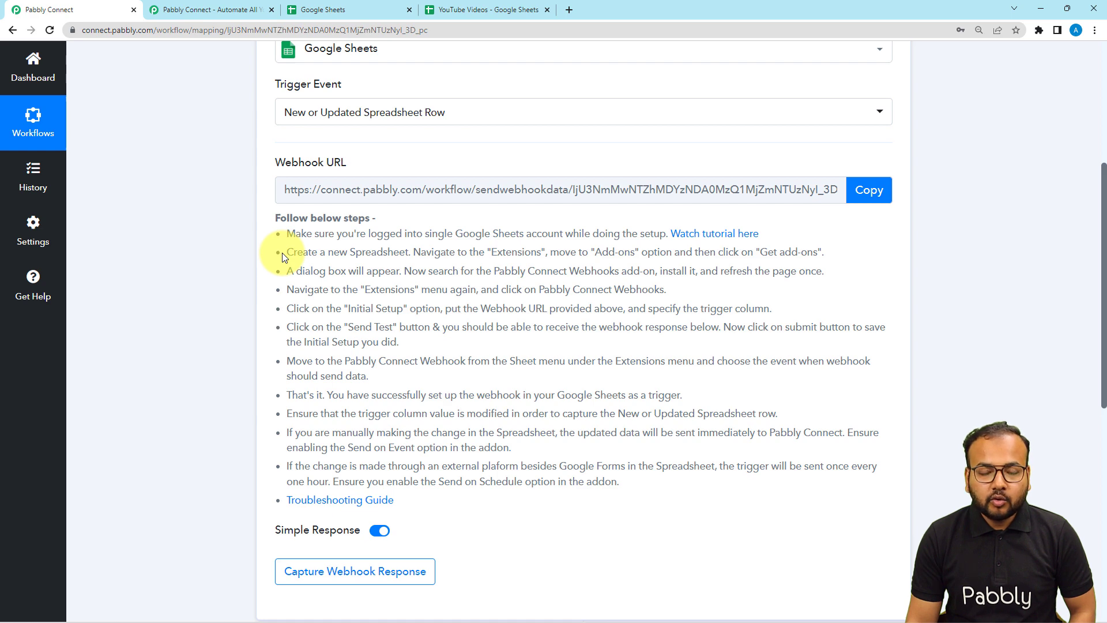
scroll(282, 254, down, 5)
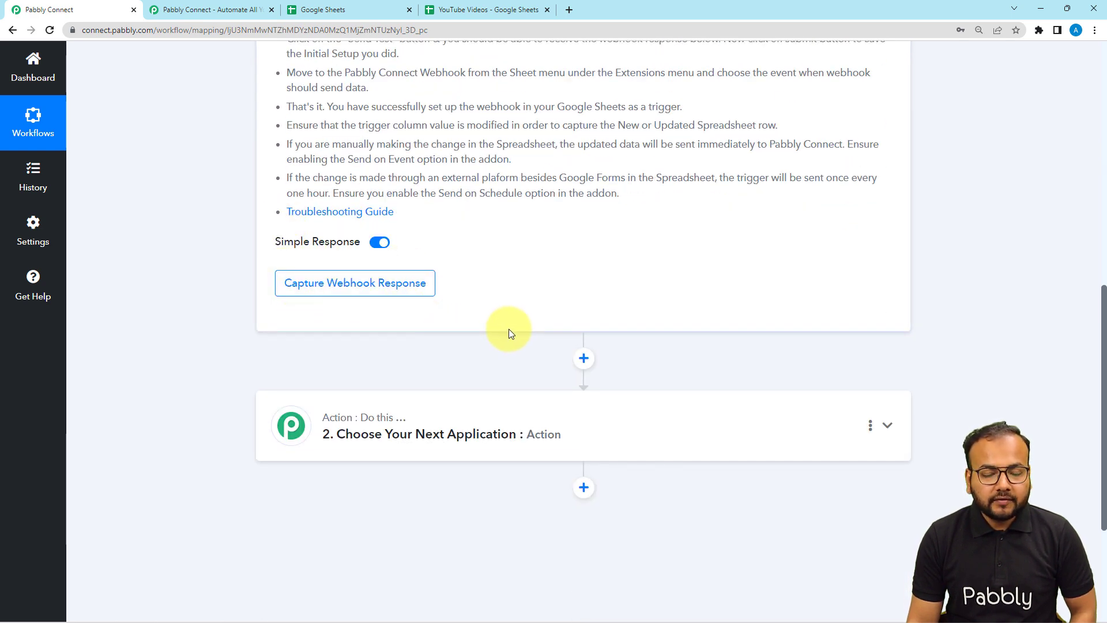
scroll(508, 329, up, 4)
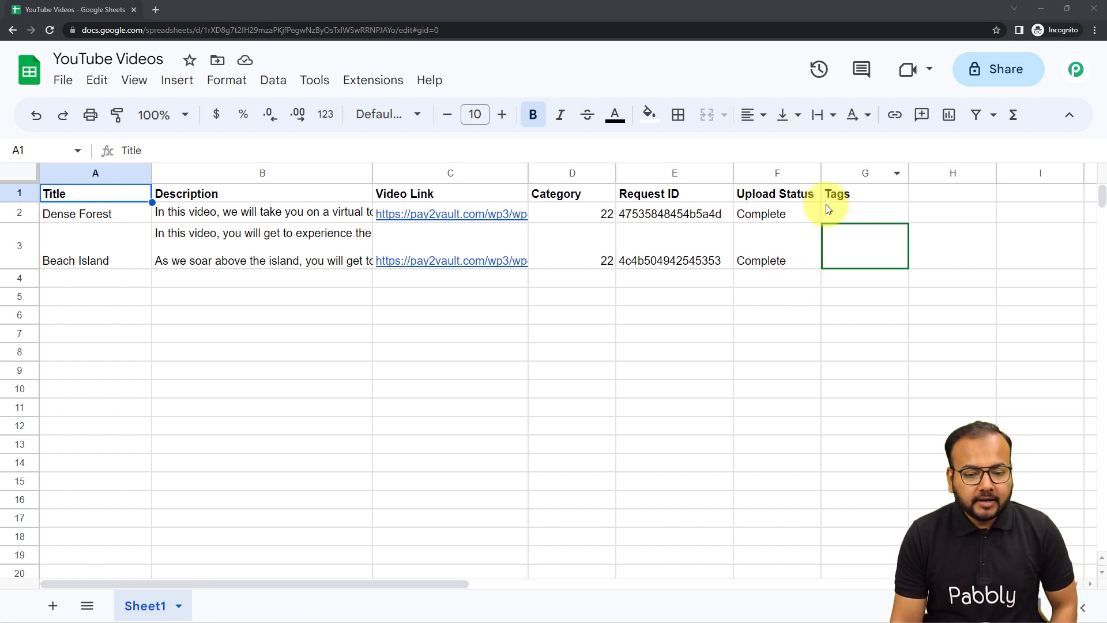
Step: Look up the Pabbly Connect Webhooks add-on in the Google Workspace Marketplace, and reload the YouTube Videos spreadsheet
click(859, 213)
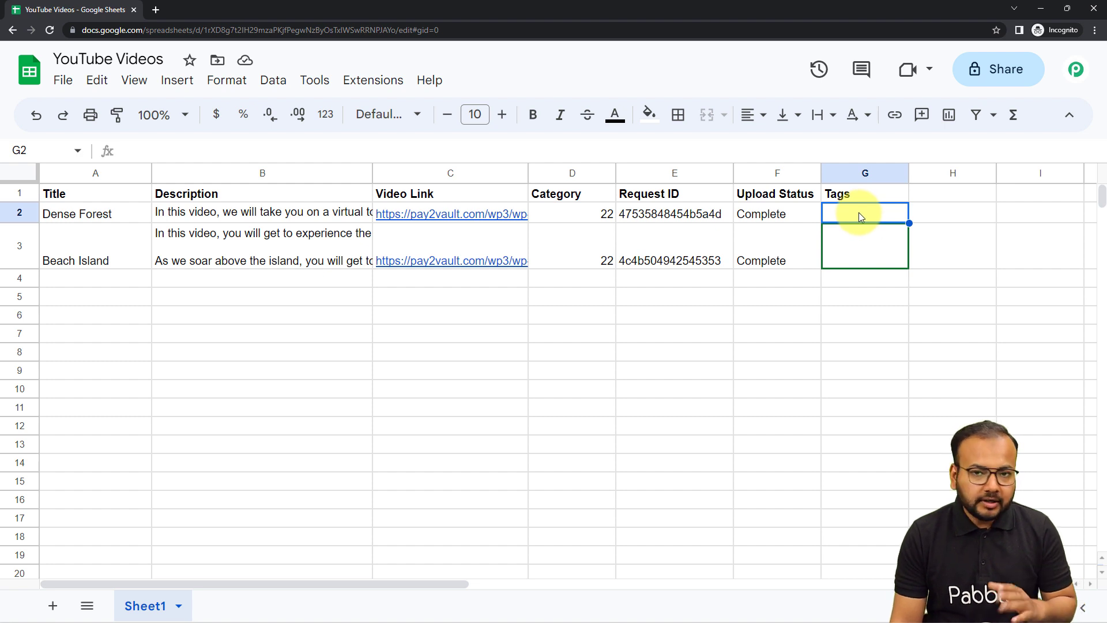
click(377, 82)
mouse_move(371, 110)
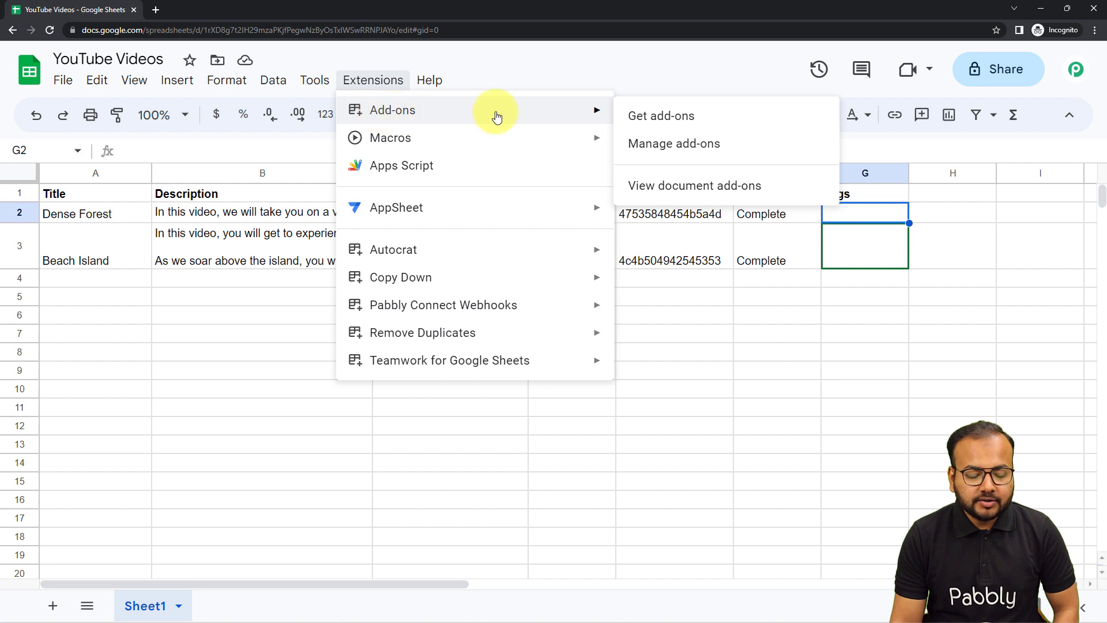
click(644, 118)
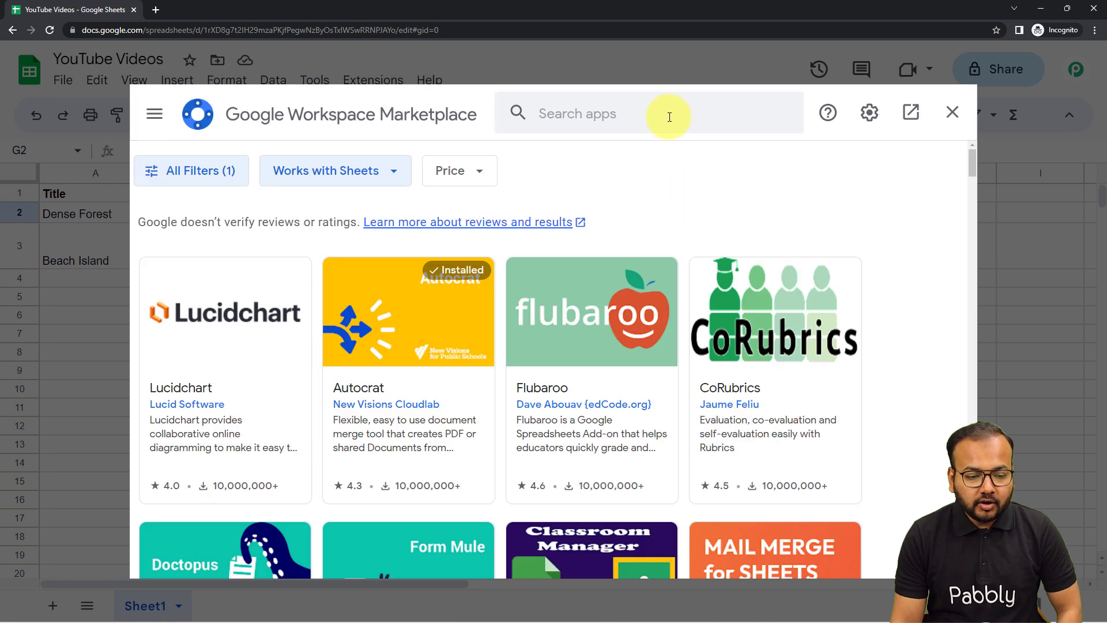
click(670, 117)
text(pabb)
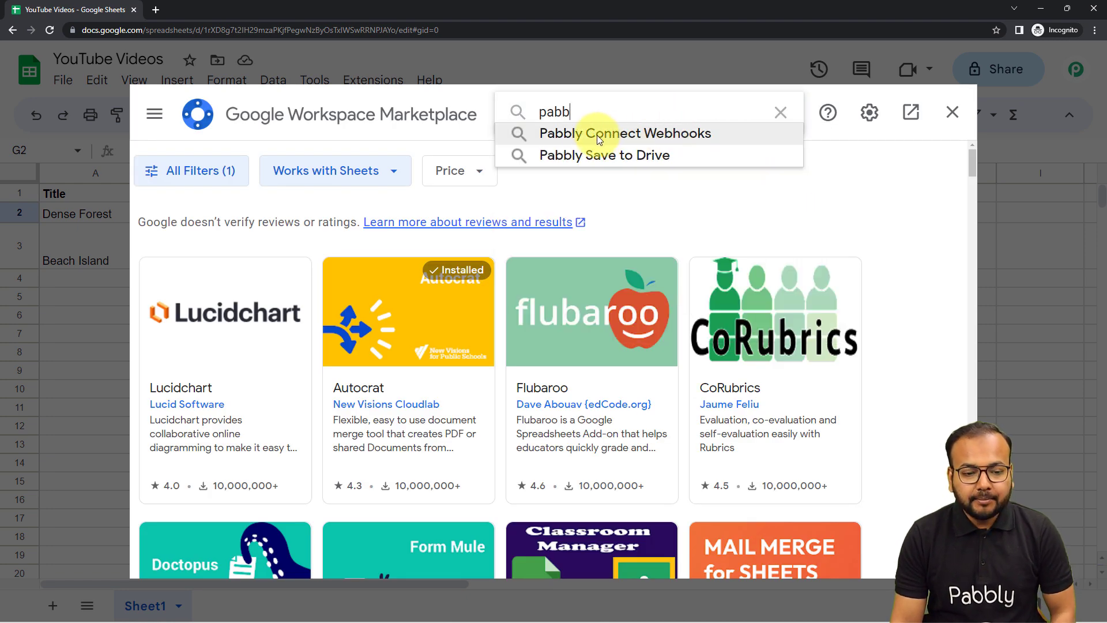
click(637, 136)
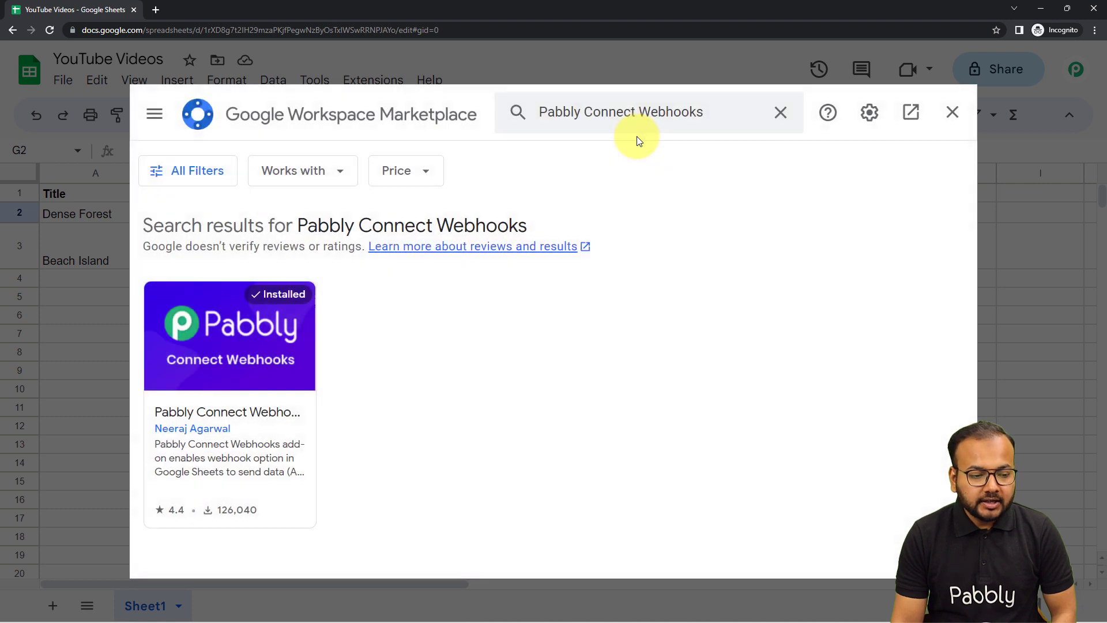
click(286, 354)
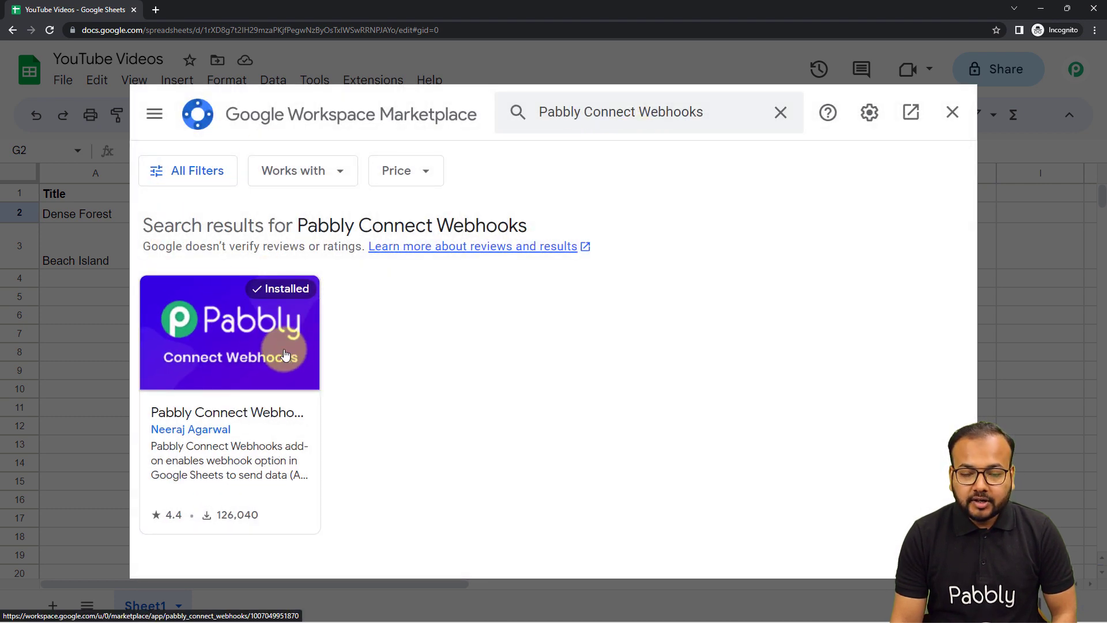
click(952, 112)
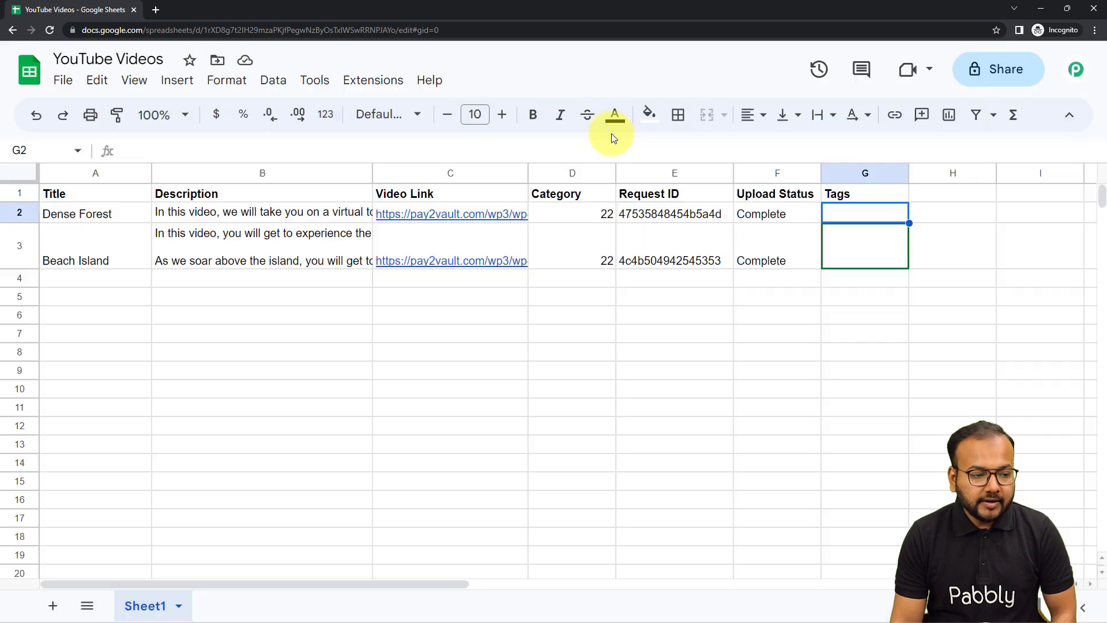
click(51, 30)
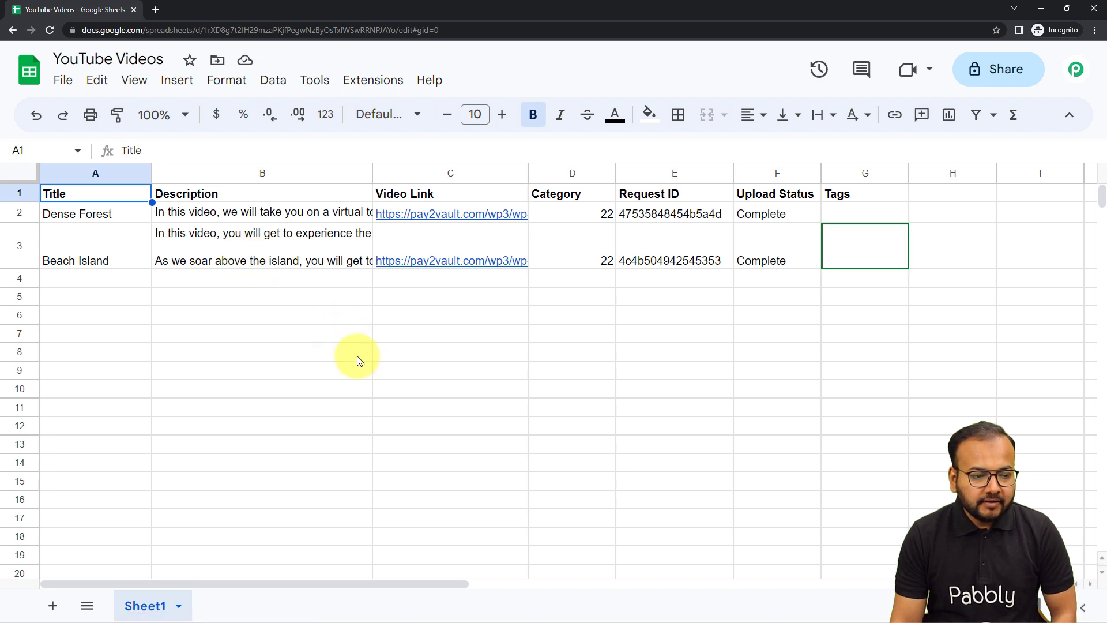
Step: View the initial setup fields of the Pabbly Connect Webhooks add-on for Sheet1 and close them
click(383, 85)
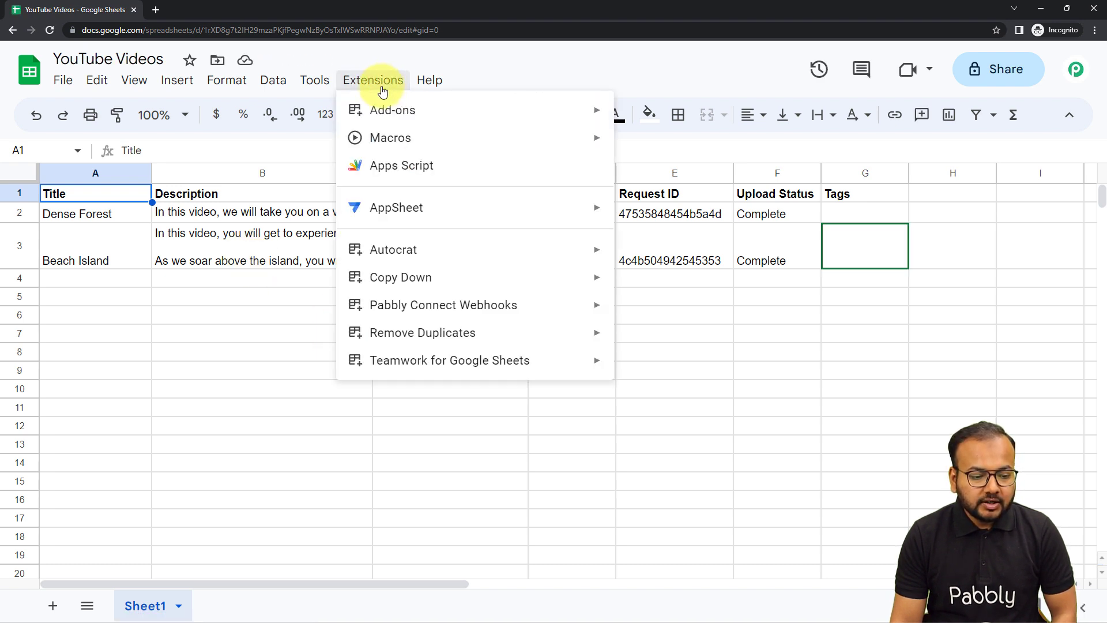
mouse_move(384, 311)
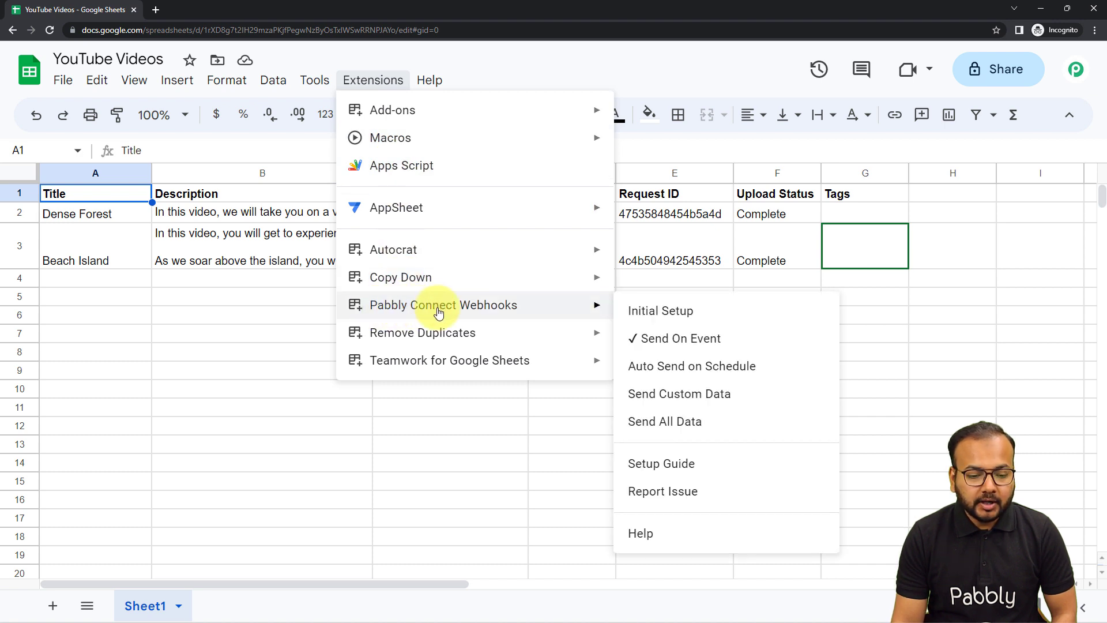
click(667, 312)
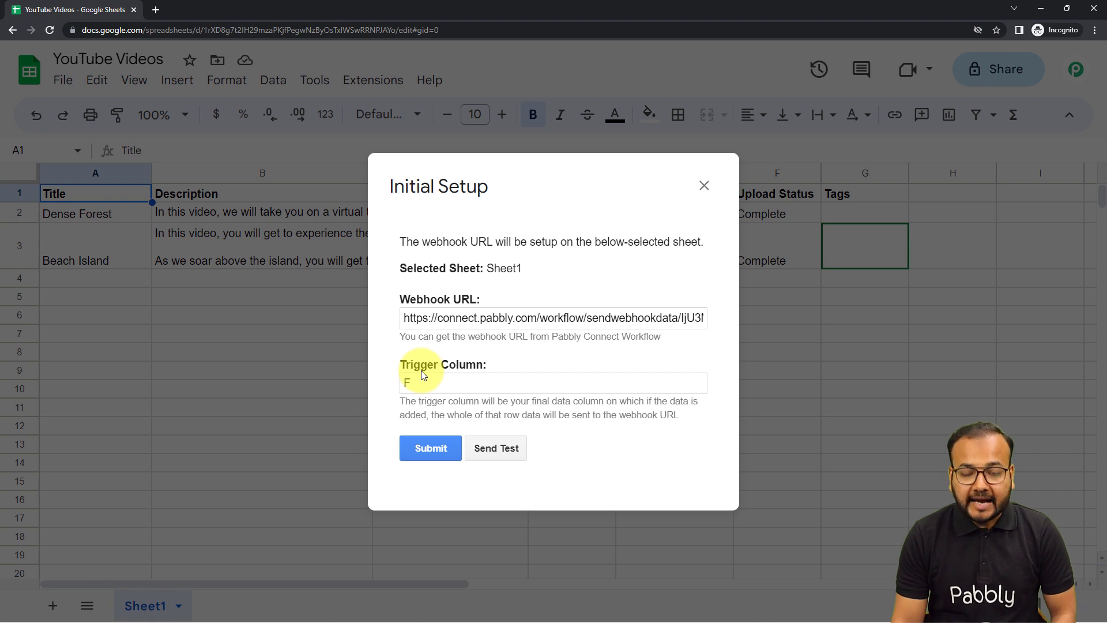
click(704, 194)
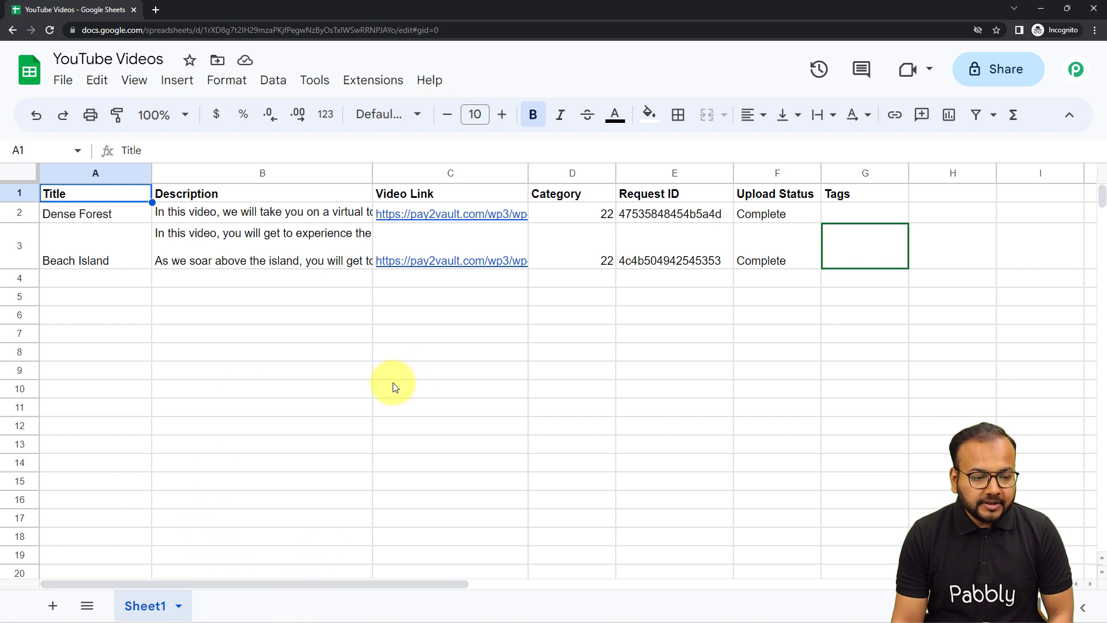
Step: Copy the Google Sheets trigger's webhook URL from the Pabbly Connect workflow and return to the YouTube Videos spreadsheet
click(1046, 8)
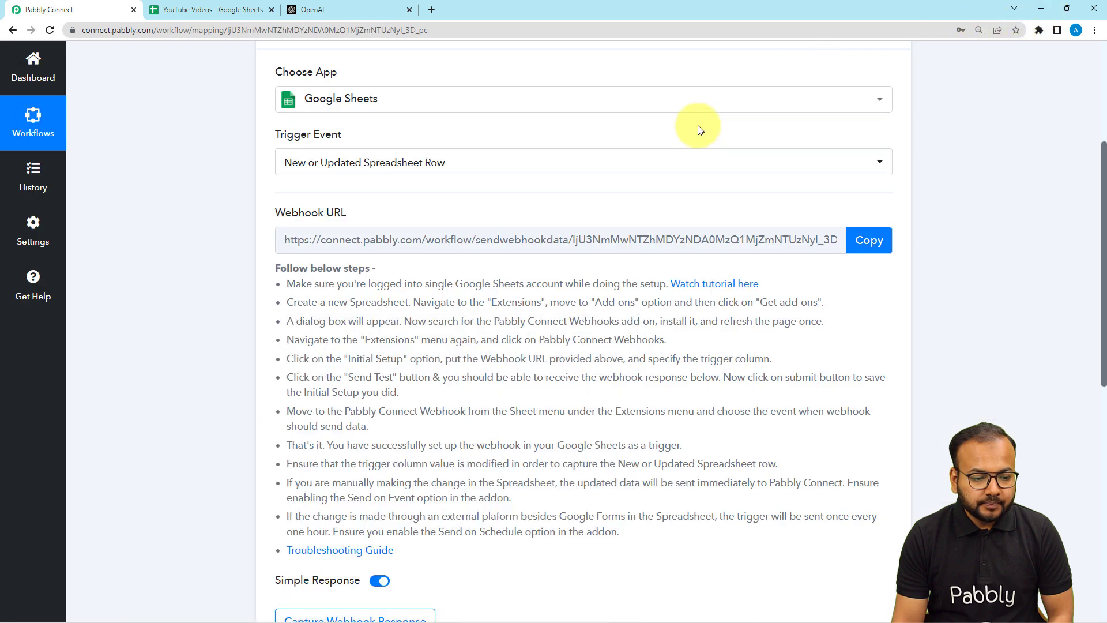
click(871, 239)
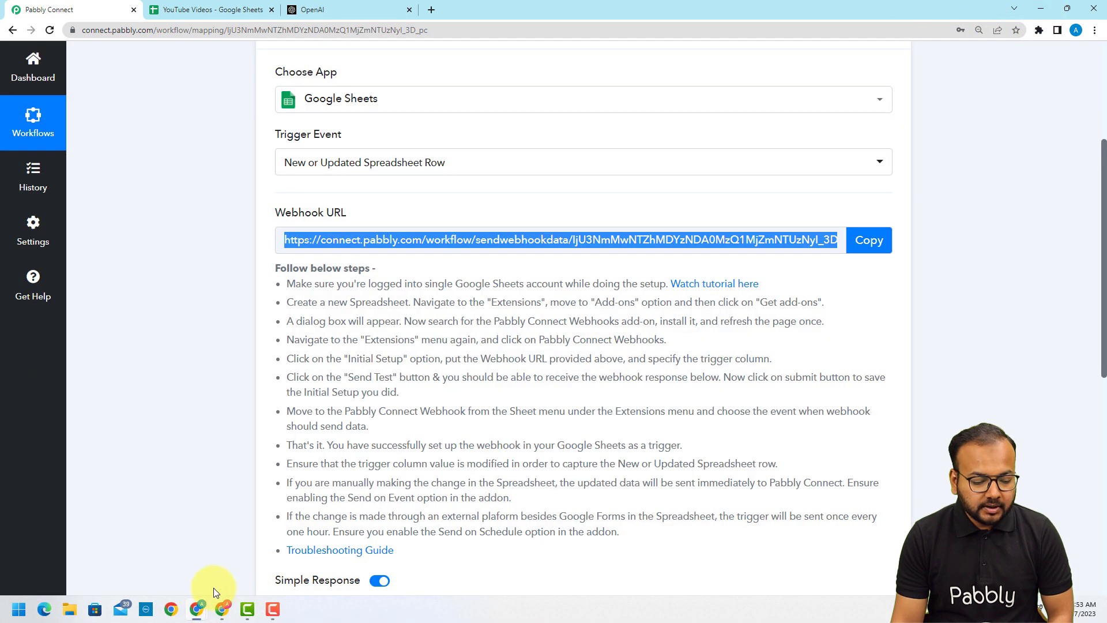
mouse_move(215, 618)
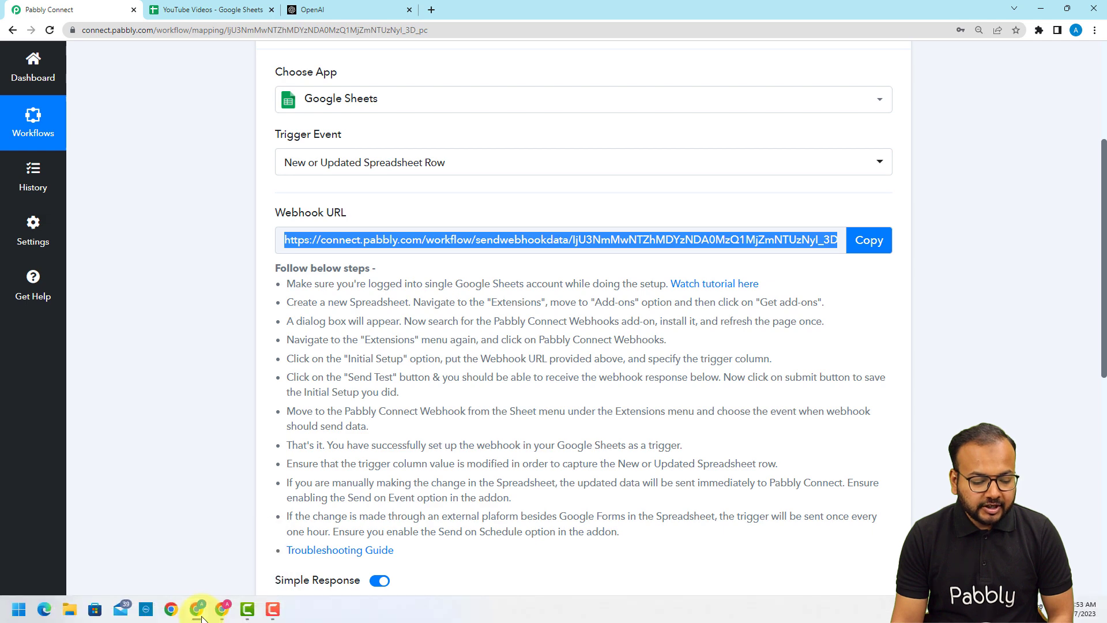
click(233, 549)
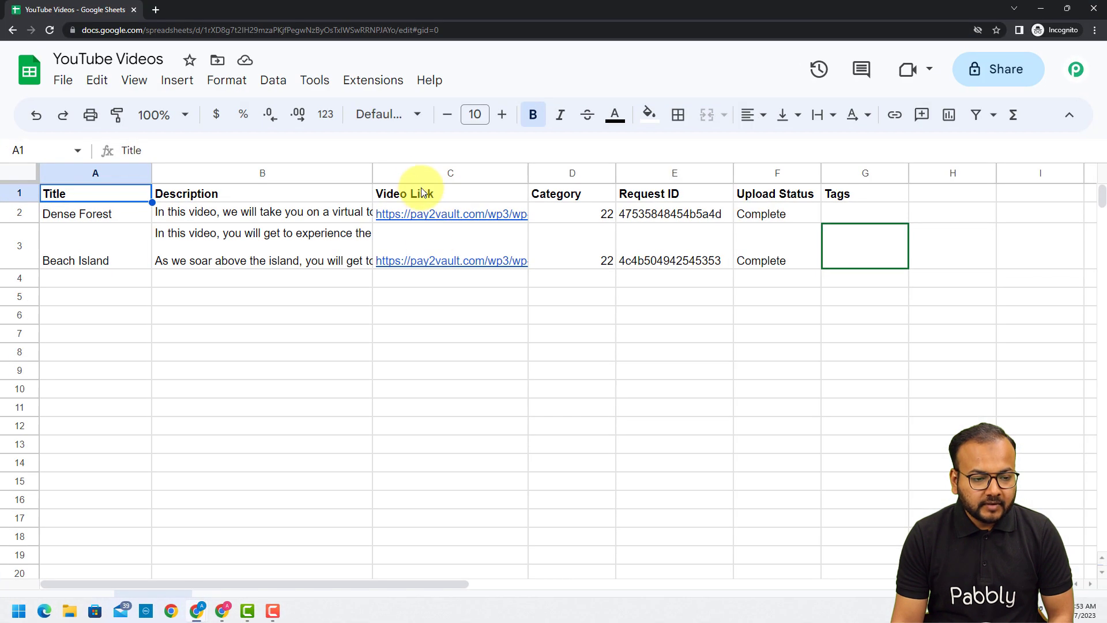
Step: Replace the webhook URL in the Pabbly Connect Webhooks add-on's initial setup for Sheet1 with the copied URL, using F as the trigger column
click(369, 79)
mouse_move(558, 302)
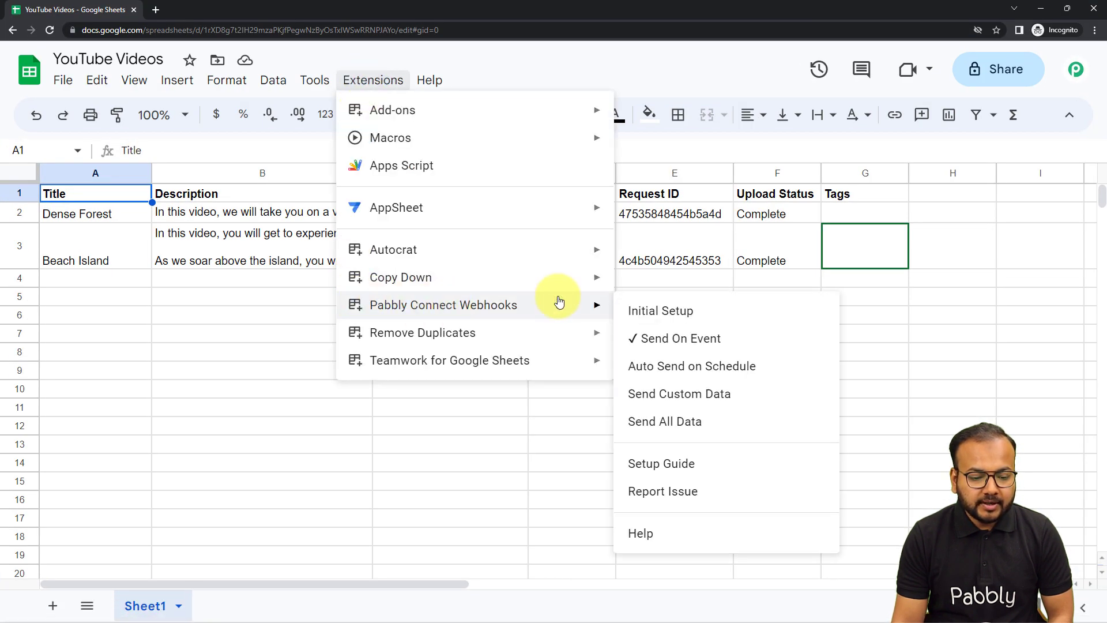
click(647, 311)
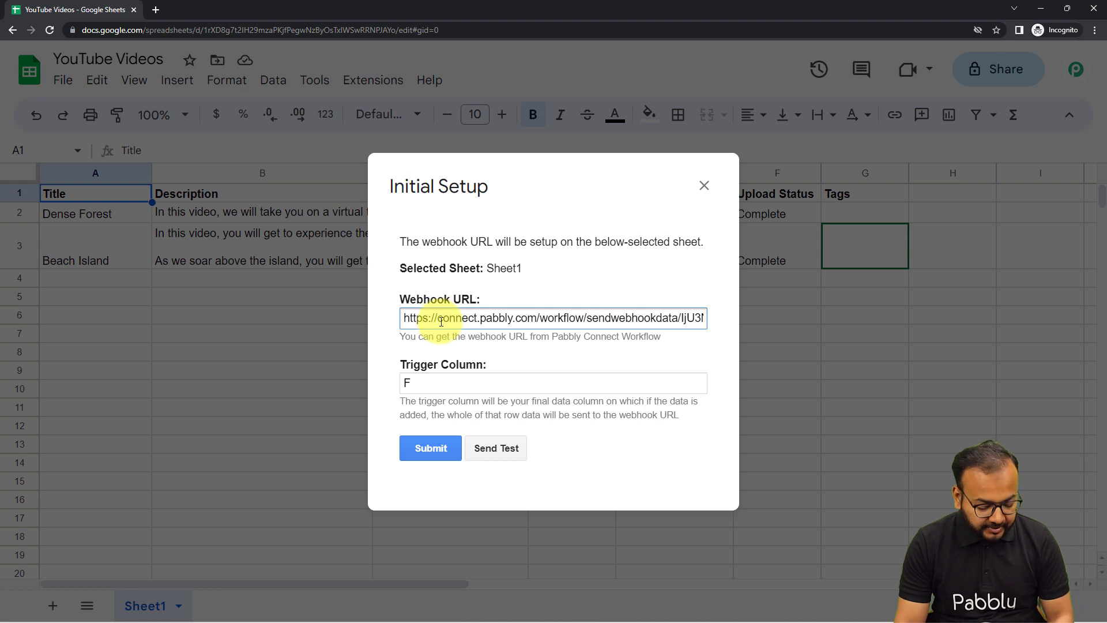
key(ctrl+a)
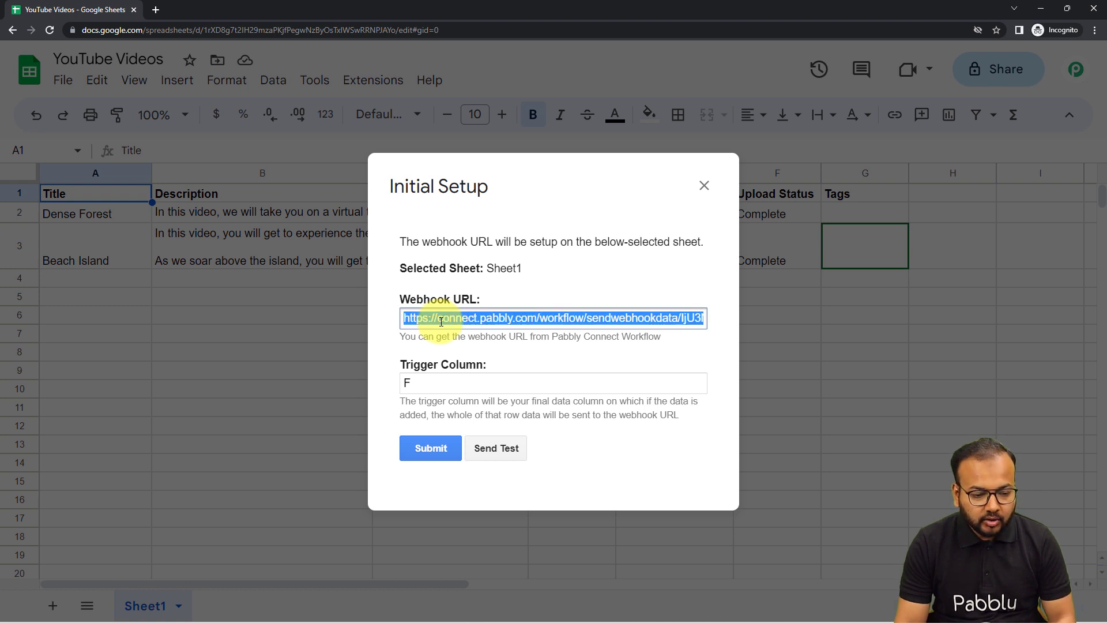
key(BackSpace)
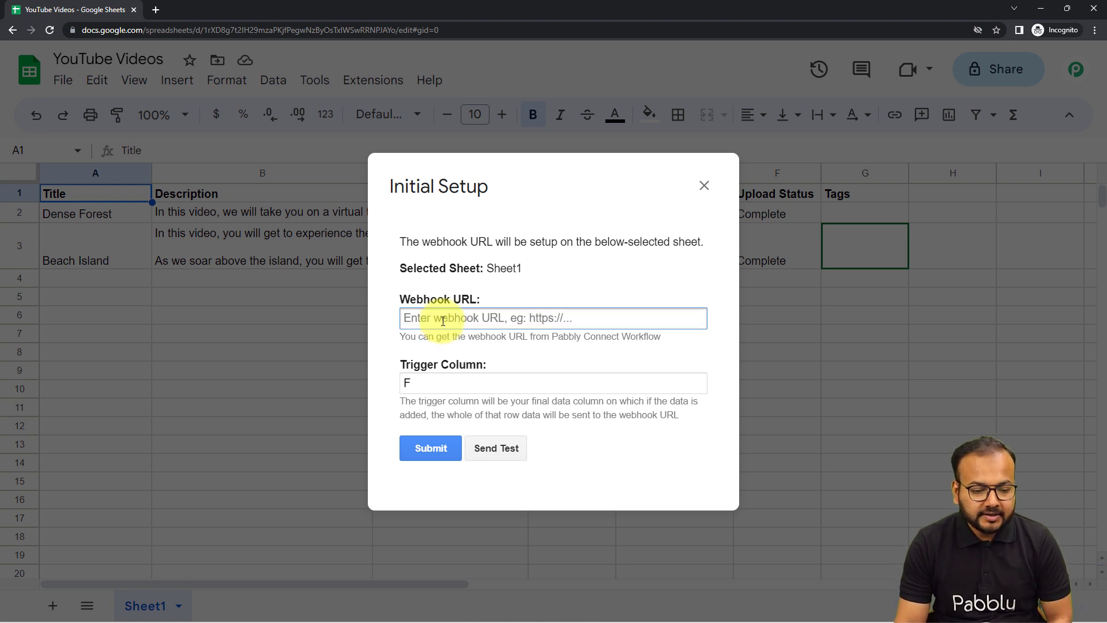
right_click(442, 322)
click(486, 422)
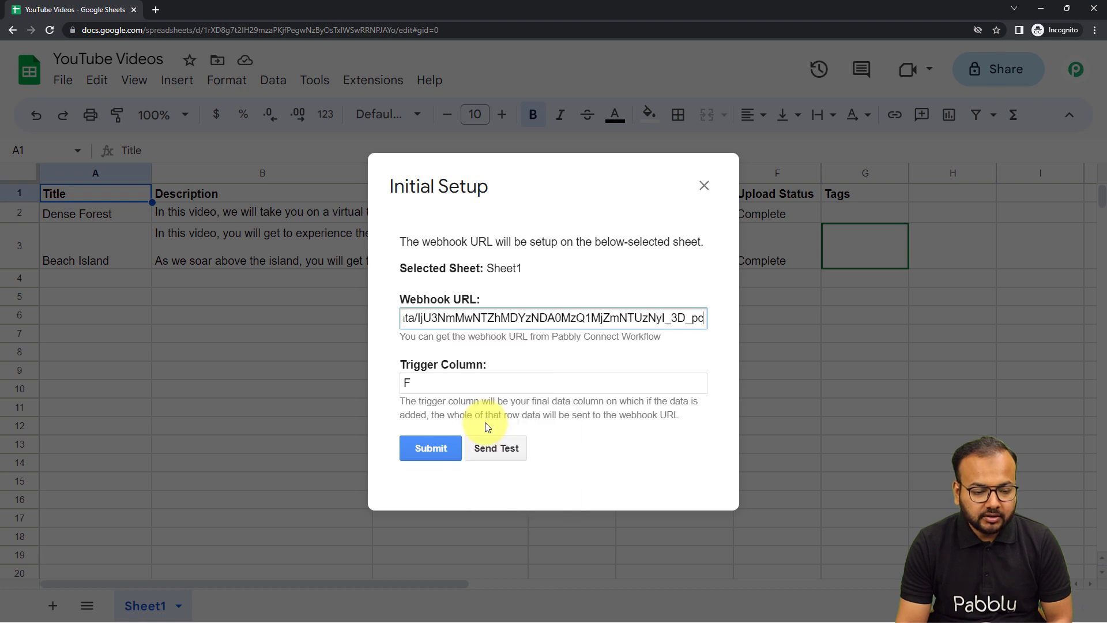
click(479, 361)
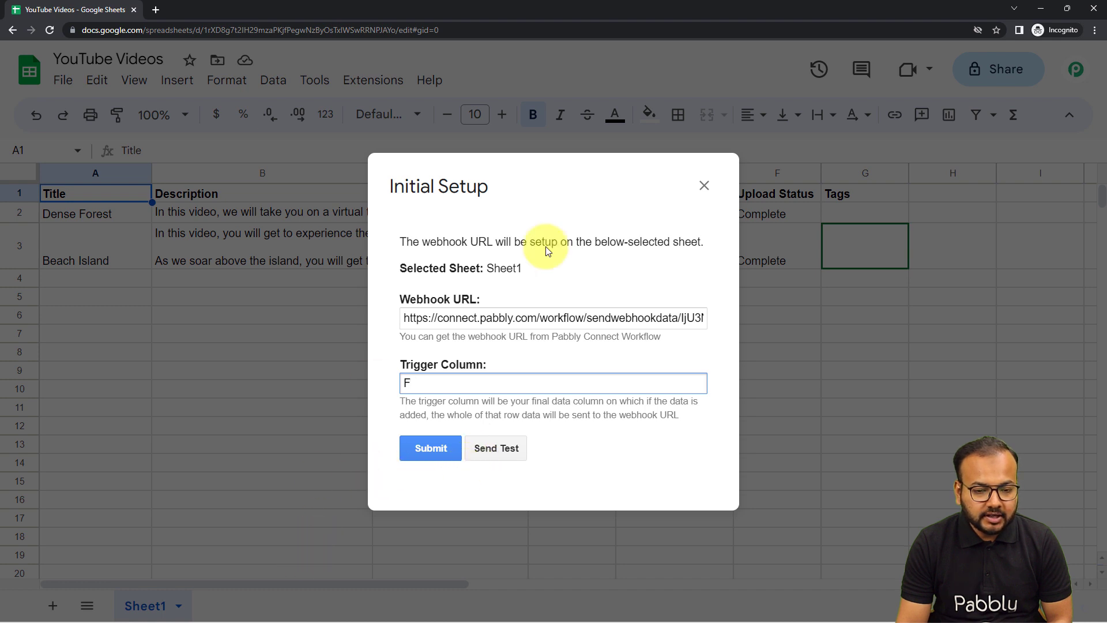
Step: Check the trigger's webhook response status in Pabbly Connect and return to the add-on's initial setup in the spreadsheet
click(1043, 8)
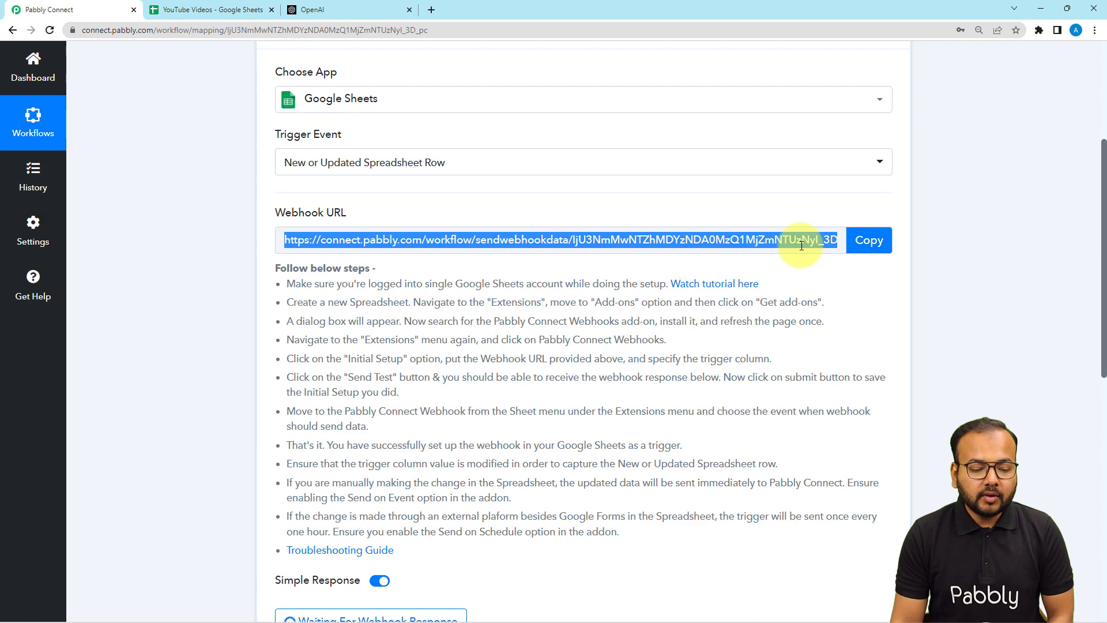
scroll(798, 240, down, 3)
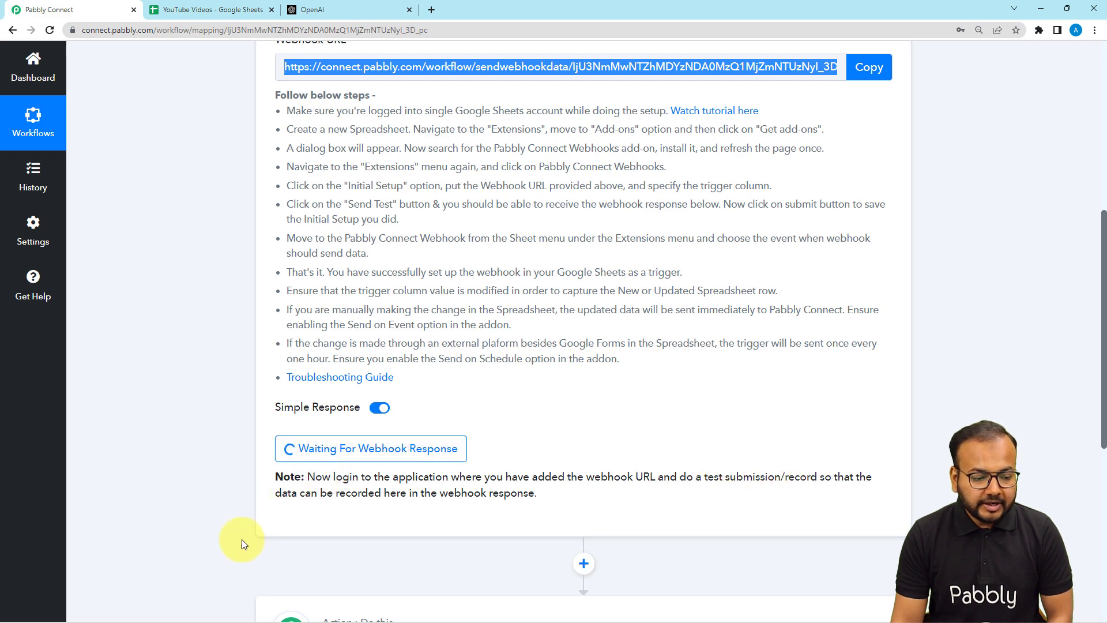
mouse_move(199, 618)
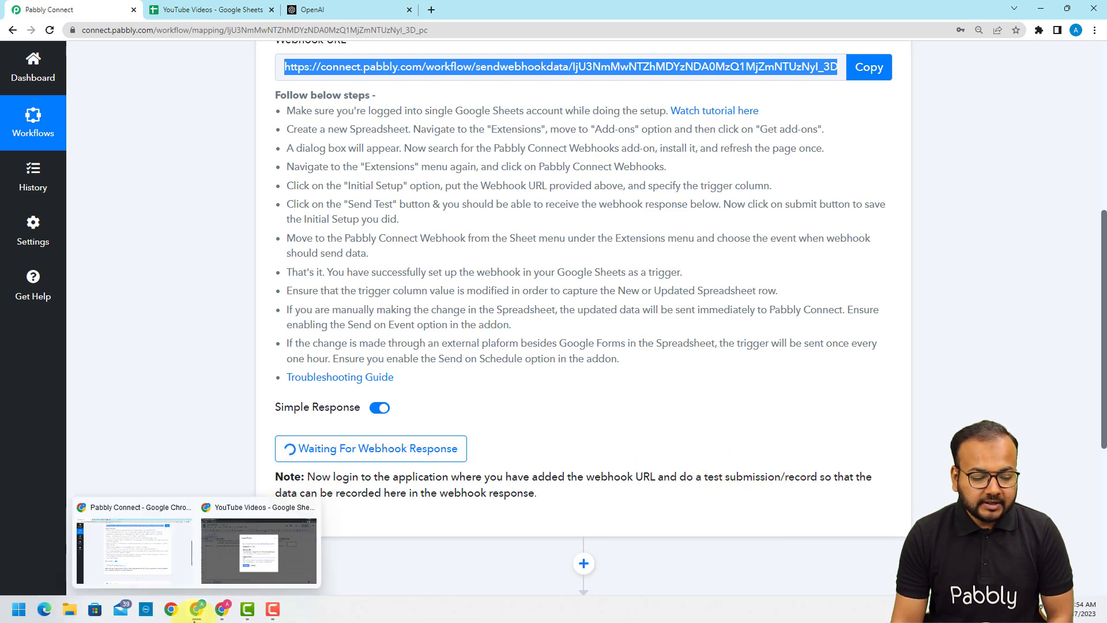
click(242, 560)
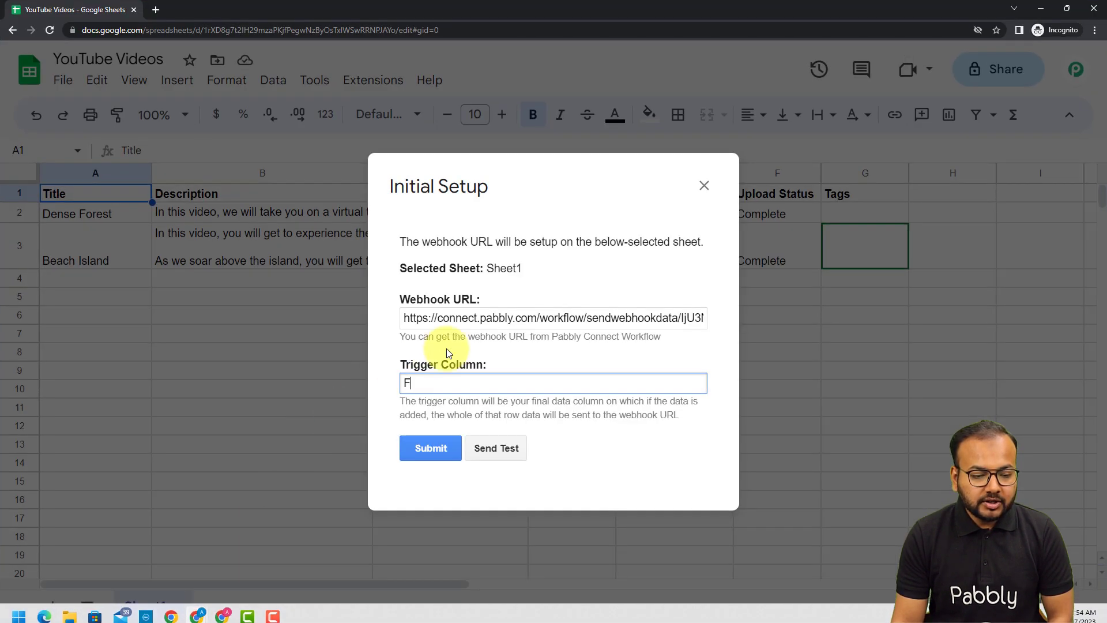
Step: Send test data from the add-on's initial setup, submit the setup for Sheet1 and close it
click(489, 449)
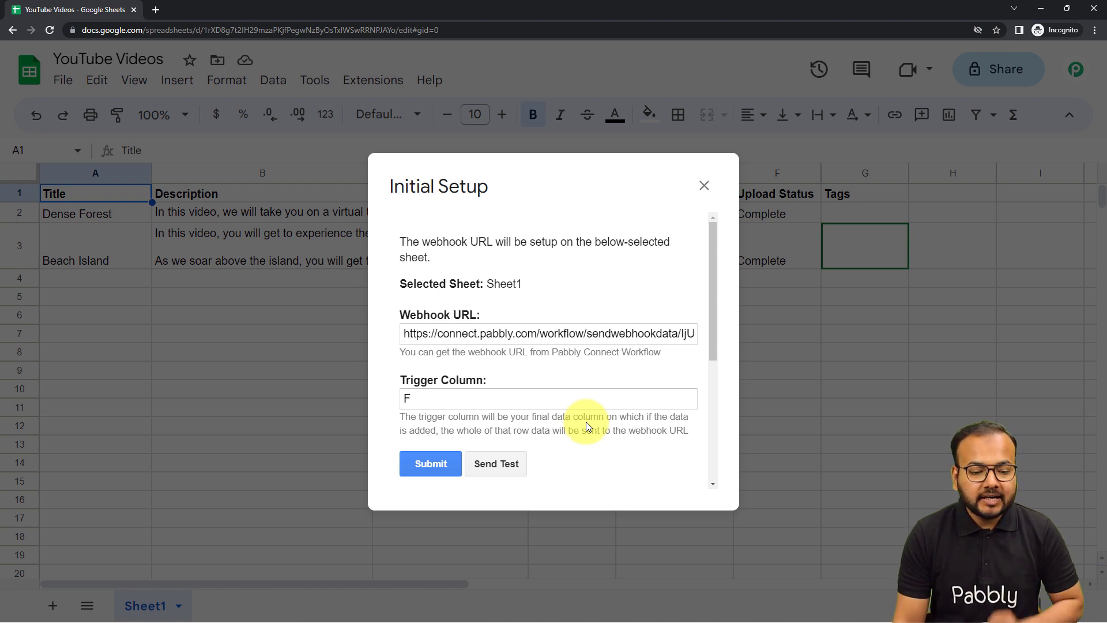
scroll(596, 376, down, 4)
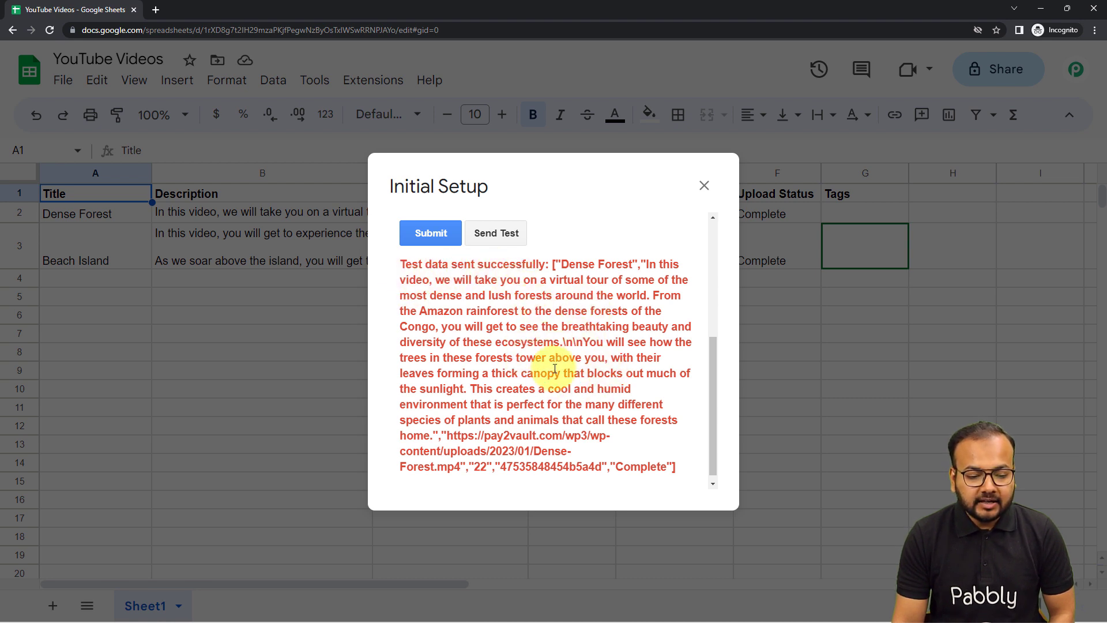
scroll(559, 362, up, 4)
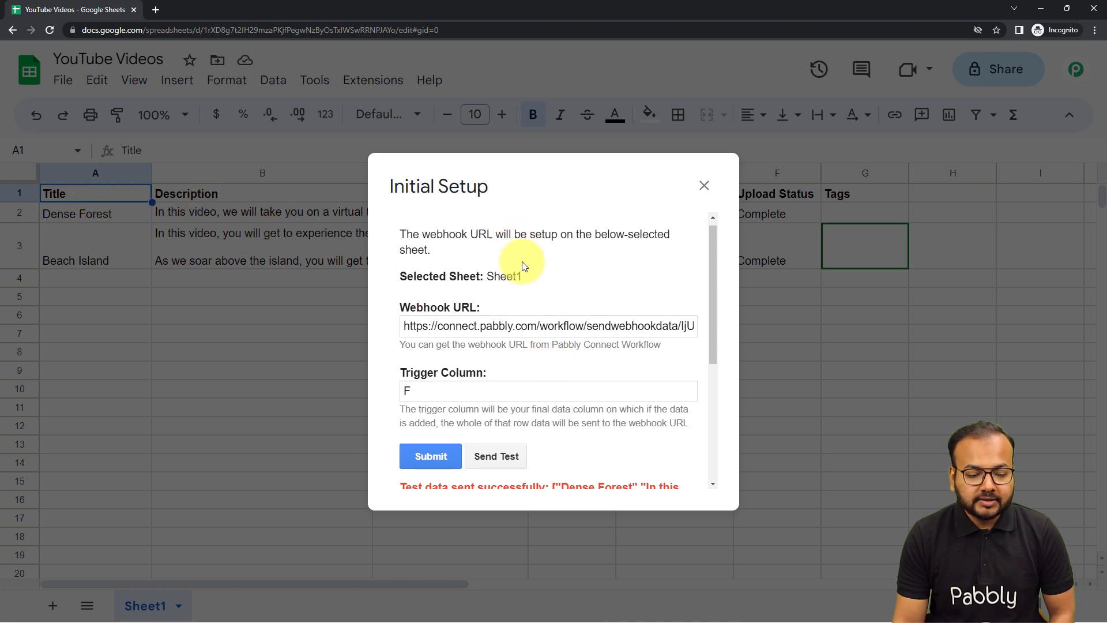
click(427, 456)
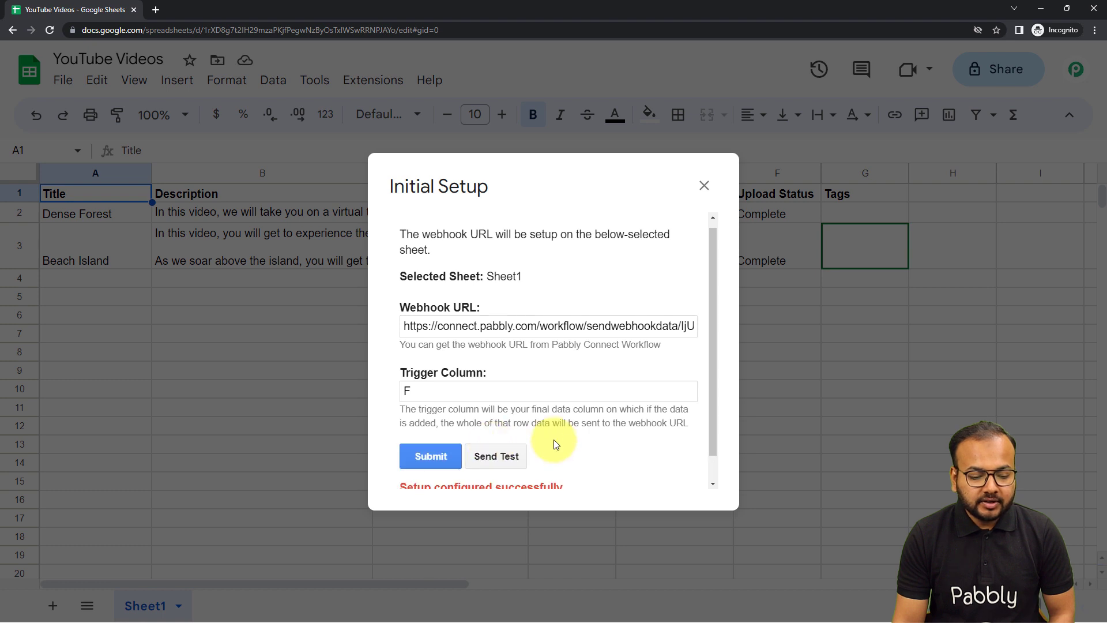
scroll(554, 444, down, 1)
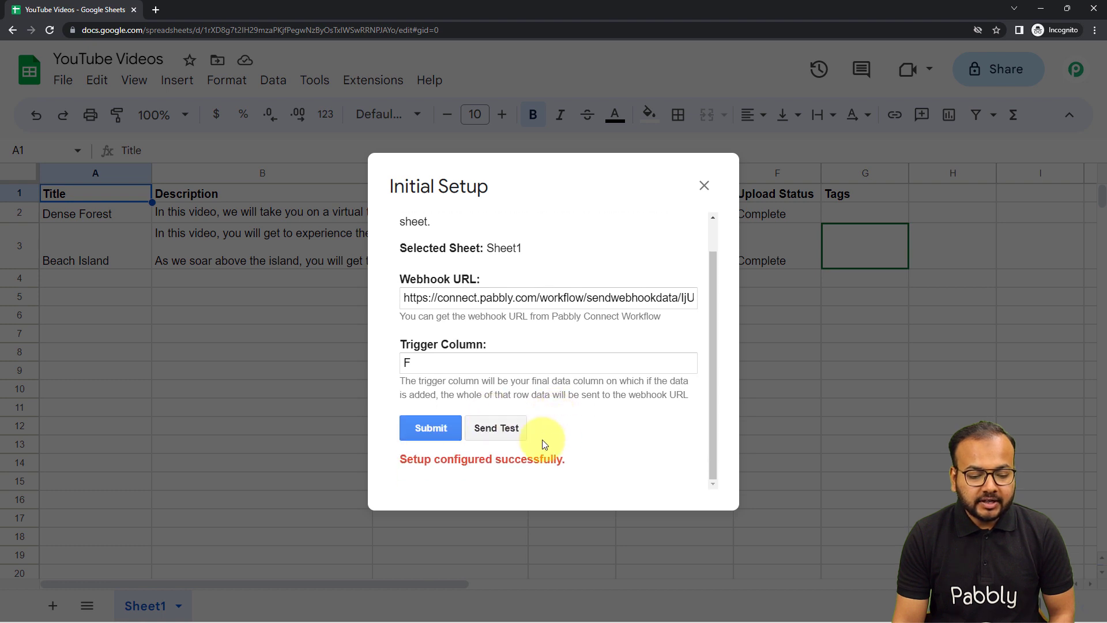
click(702, 181)
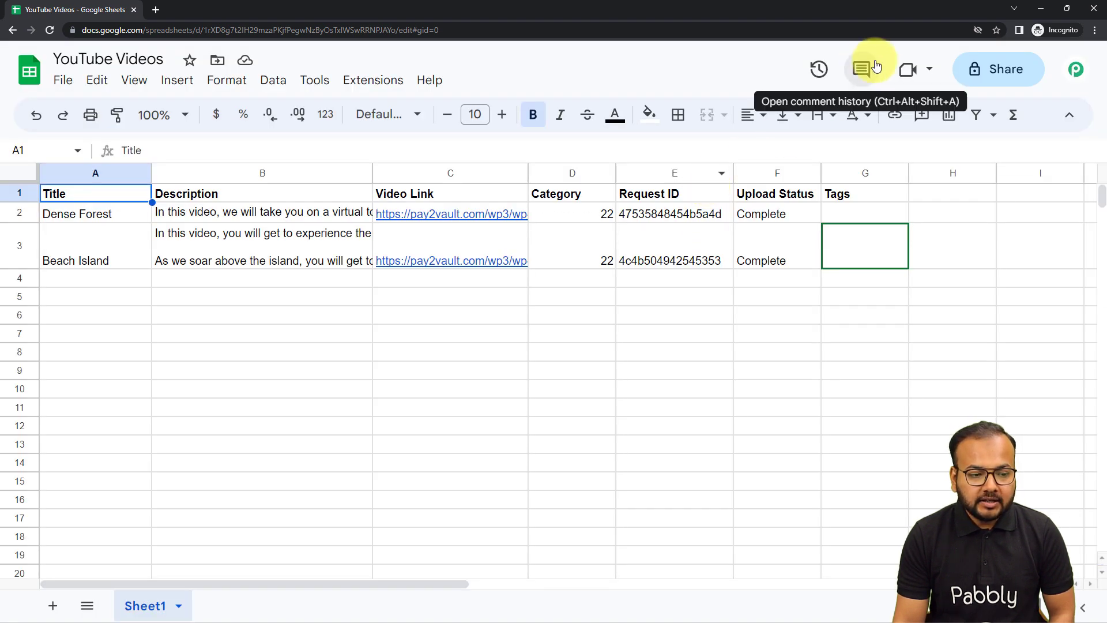
Step: Check the Send On Event option of the Pabbly Connect Webhooks add-on in the spreadsheet
click(360, 84)
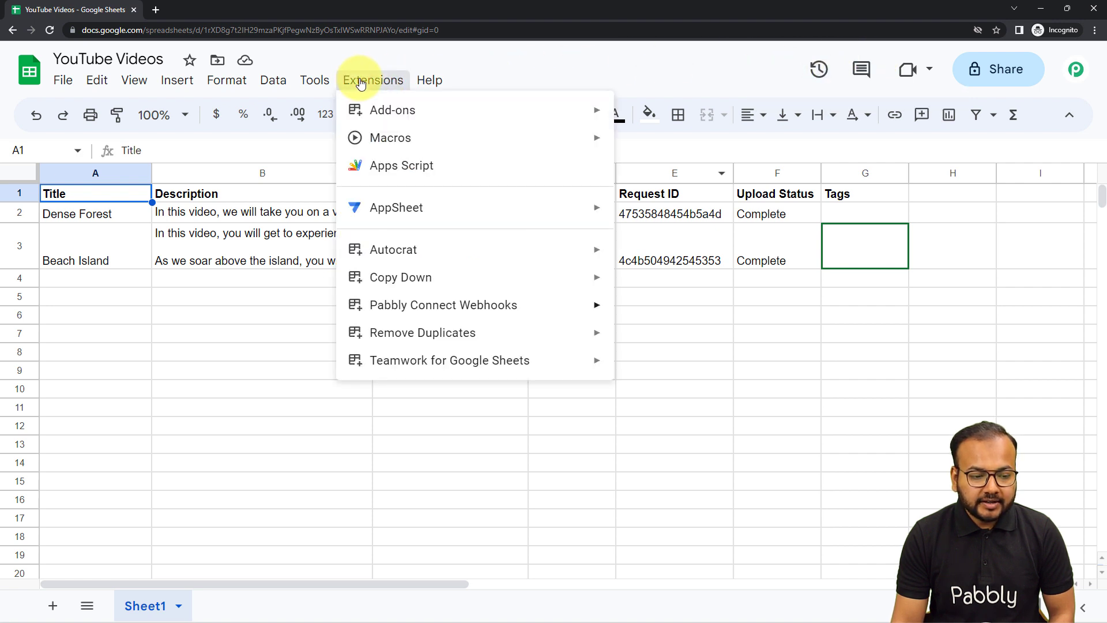
mouse_move(394, 310)
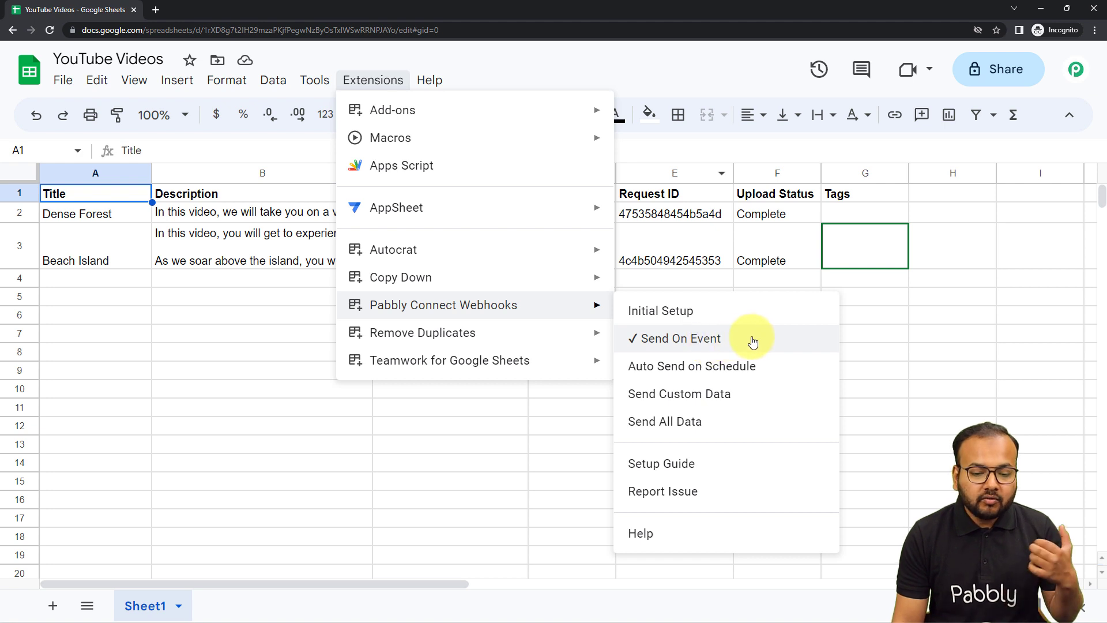
click(860, 317)
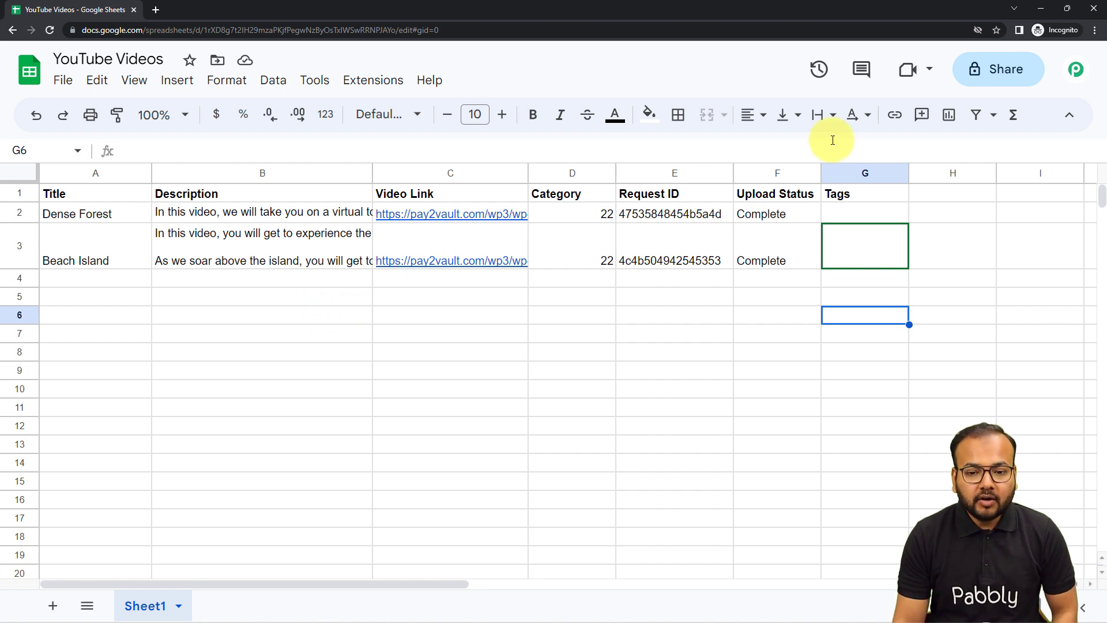
Step: Examine the labels and values of the webhook response received by the Google Sheets trigger in Pabbly Connect
click(1041, 10)
click(49, 9)
scroll(206, 274, down, 4)
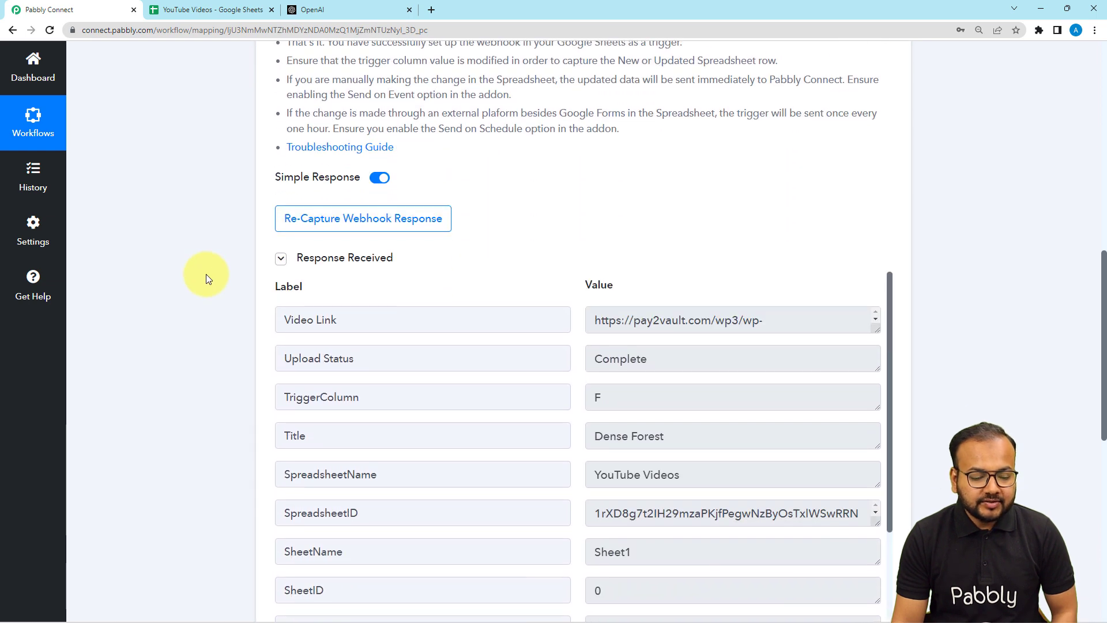
scroll(208, 275, down, 2)
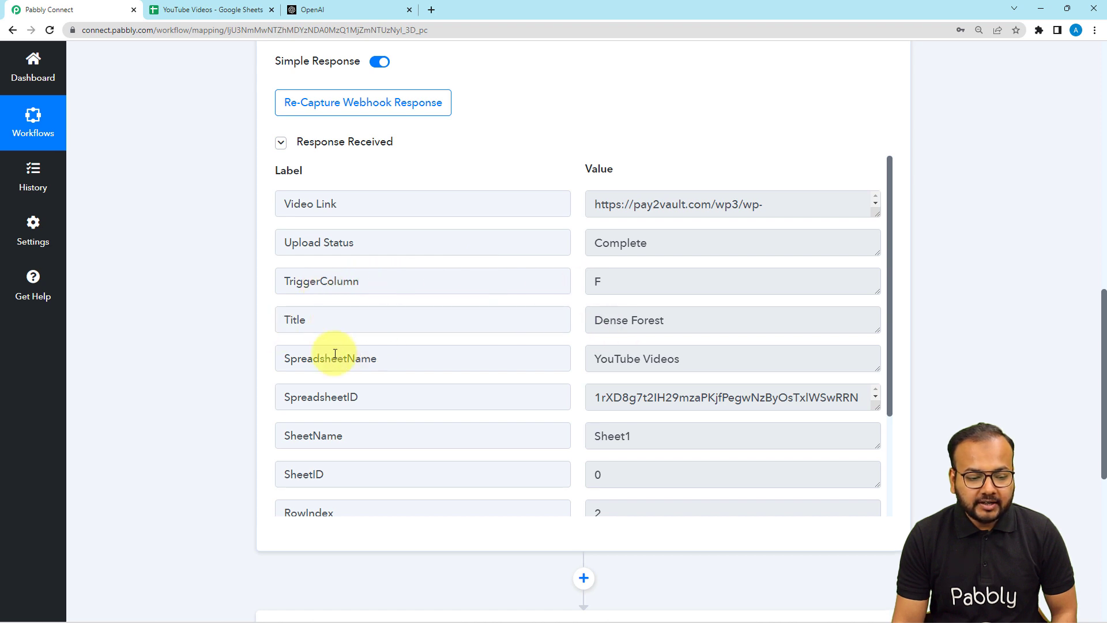
scroll(400, 392, down, 2)
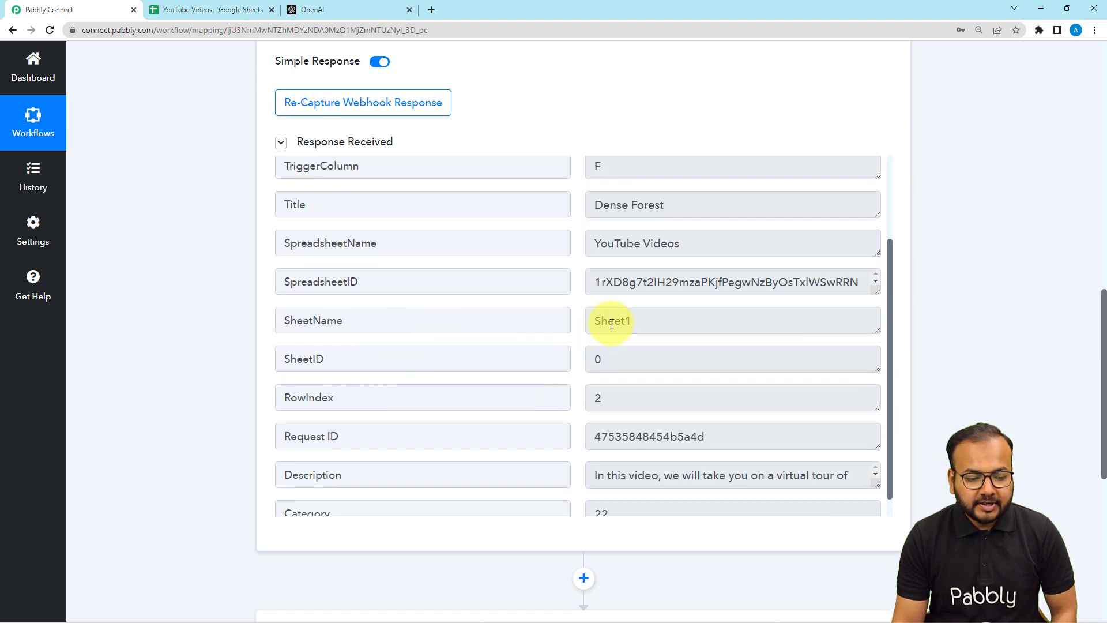
scroll(428, 346, down, 1)
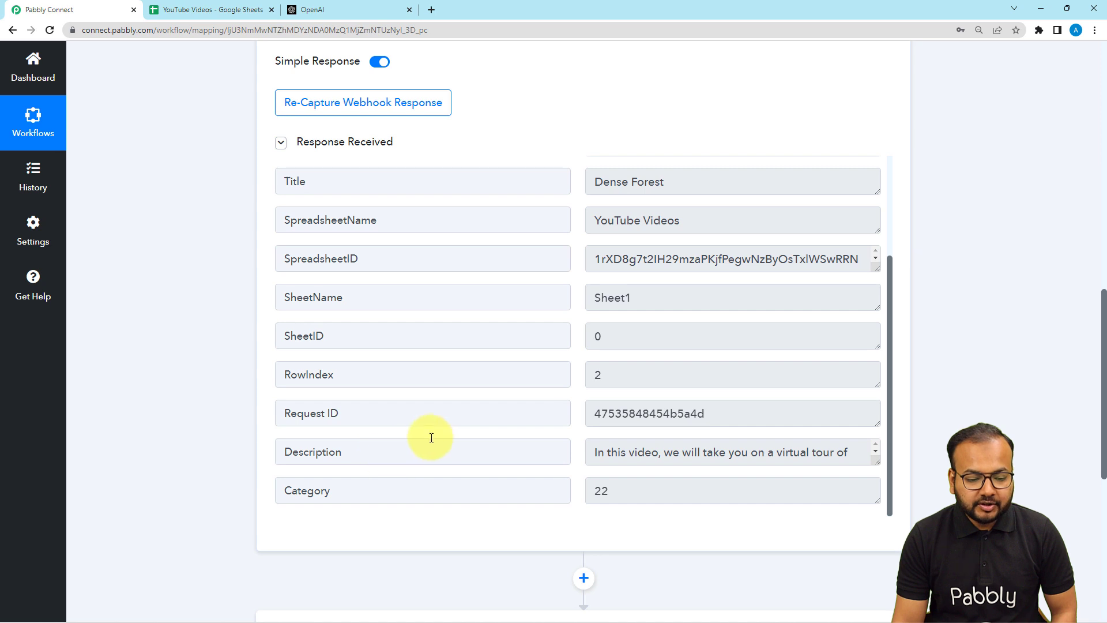
scroll(489, 401, down, 1)
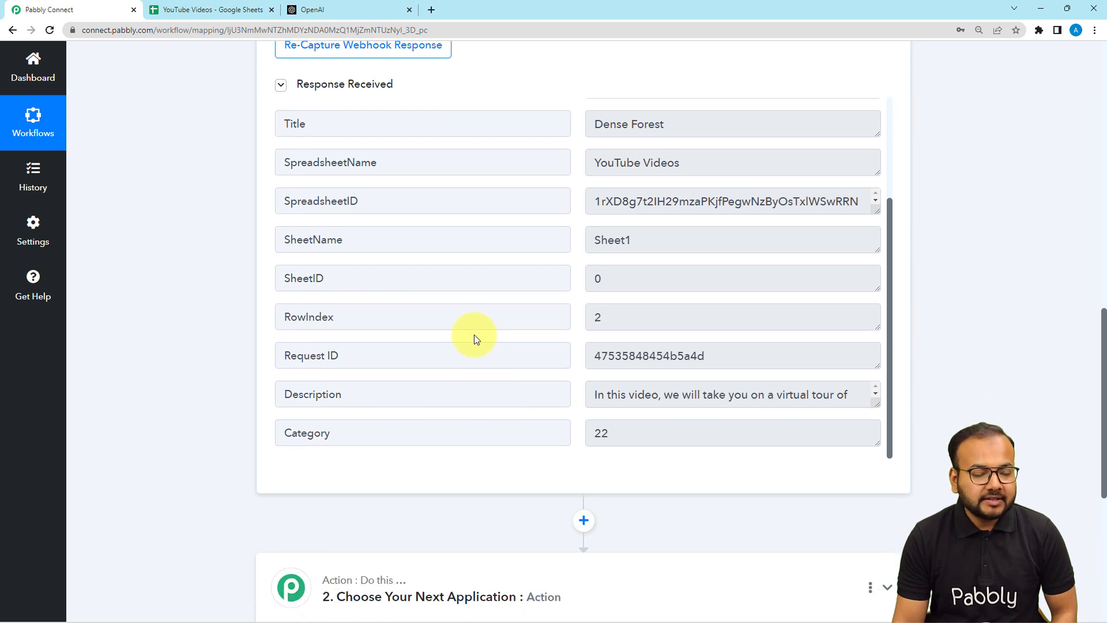
scroll(427, 322, up, 4)
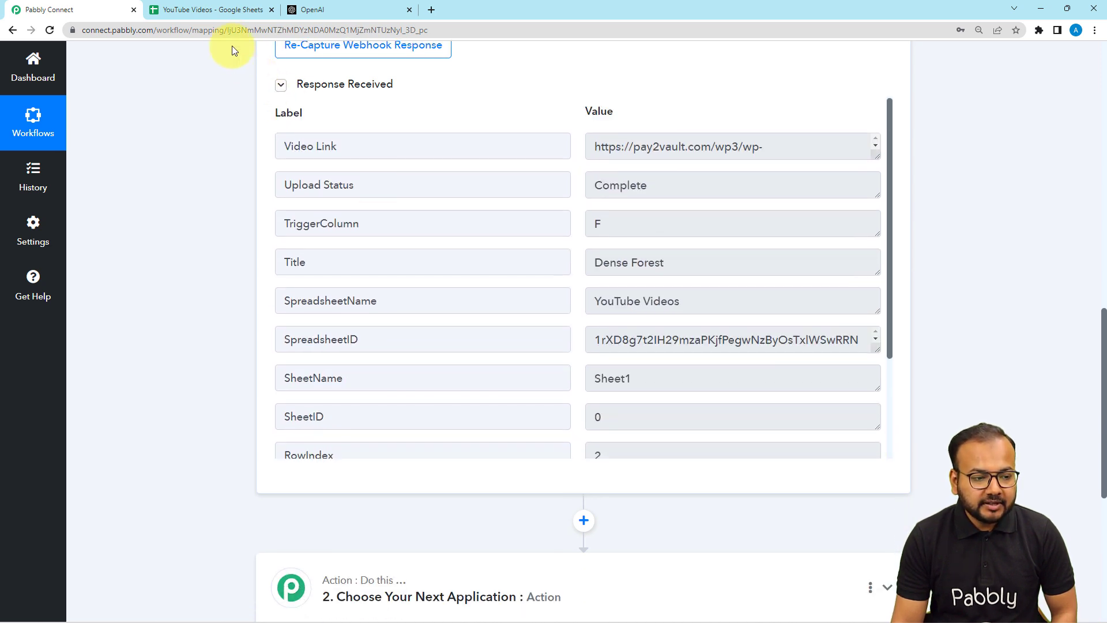
Step: Compare the received response, including its full Description value, with the Dense Forest row in the YouTube Videos spreadsheet
click(215, 10)
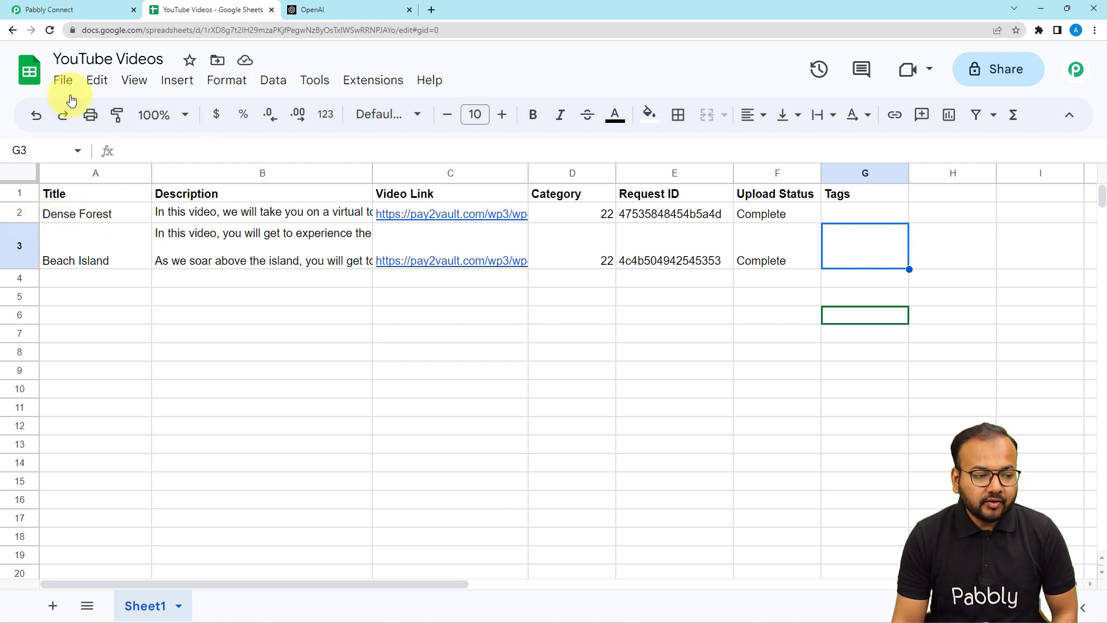
click(69, 9)
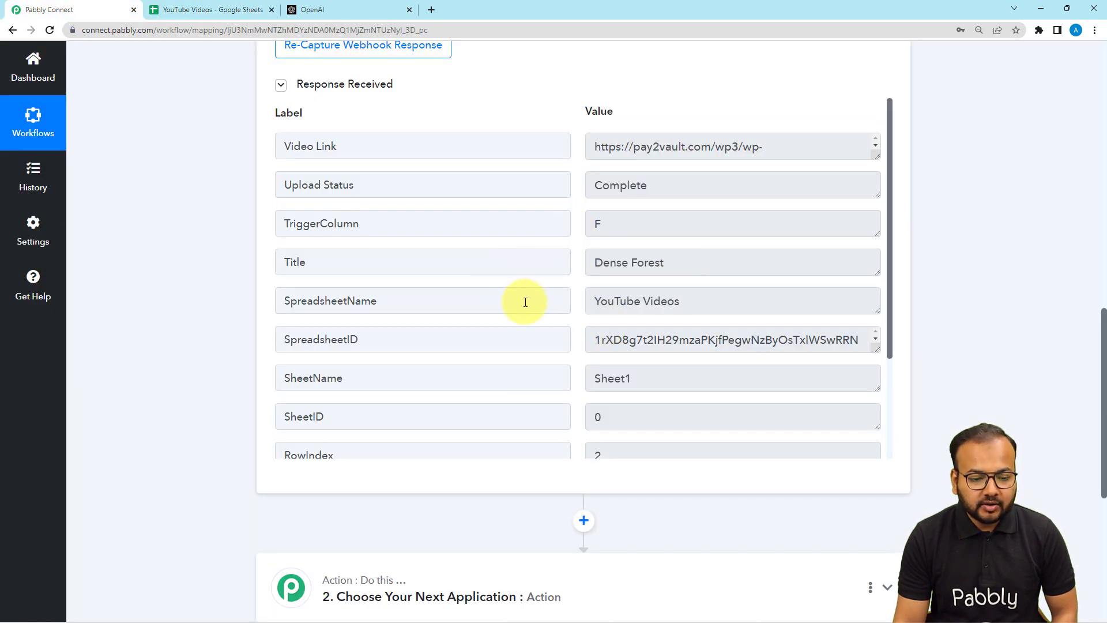
scroll(525, 301, down, 2)
scroll(525, 301, down, 1)
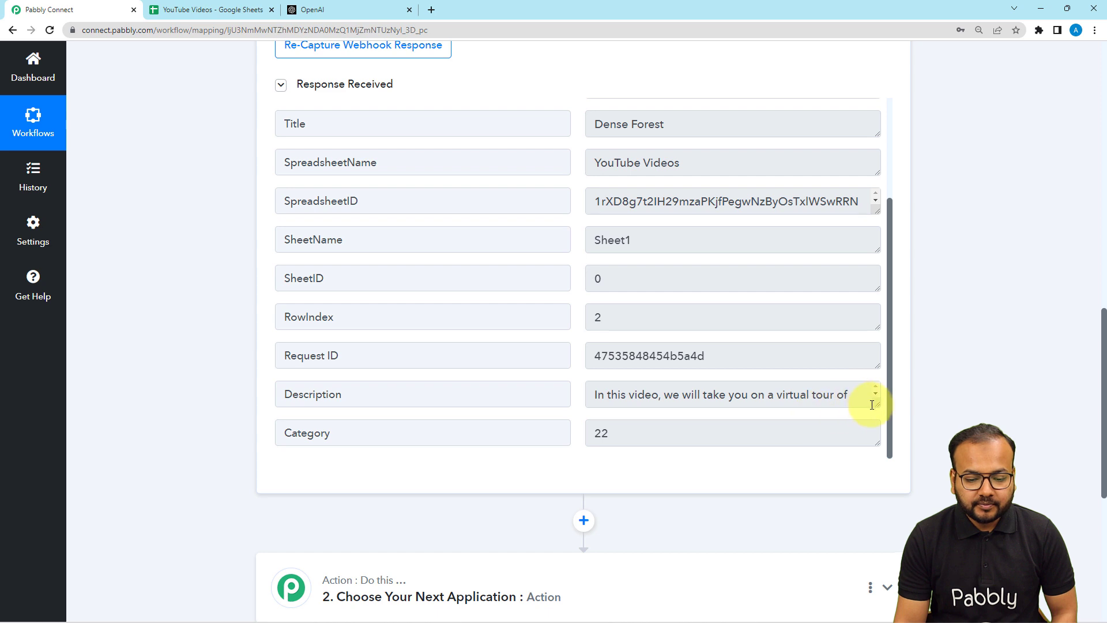
drag(877, 405, 872, 489)
scroll(750, 427, down, 2)
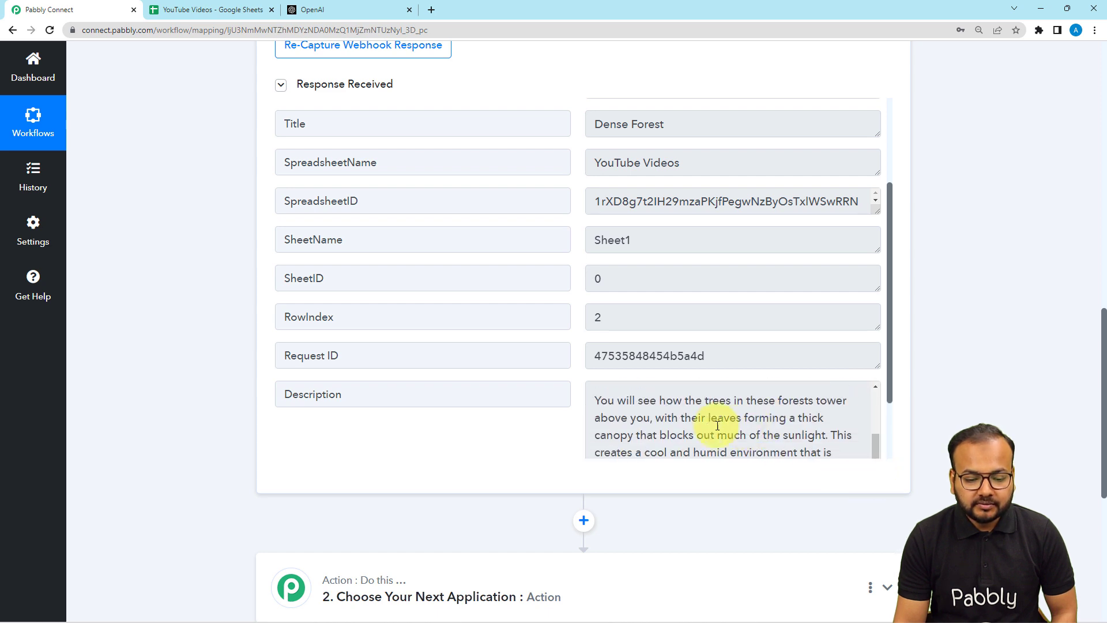
click(244, 10)
click(295, 212)
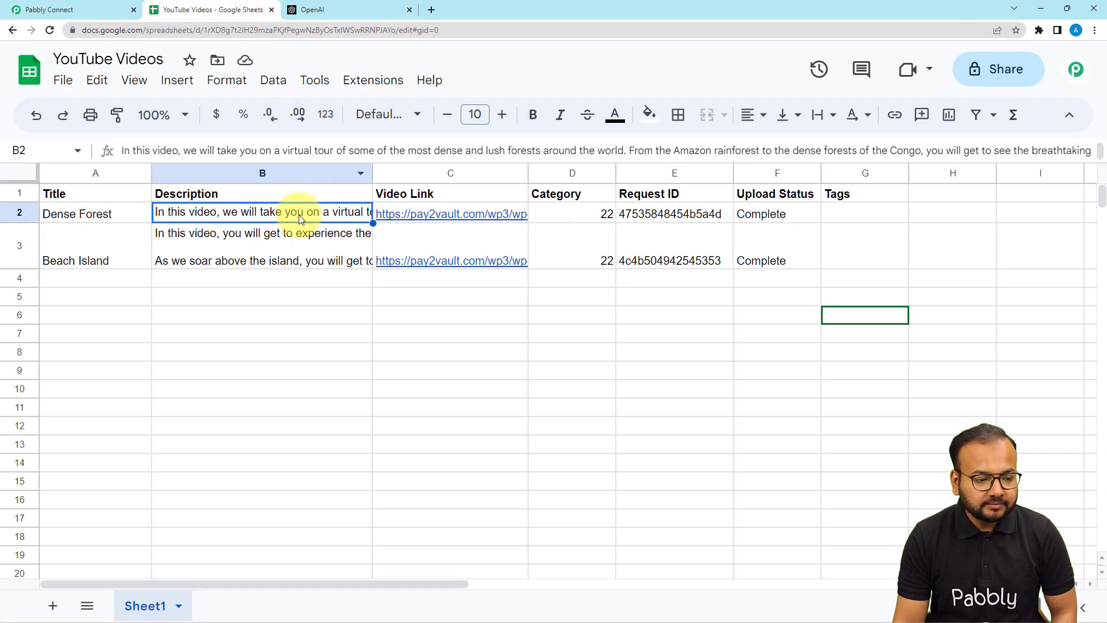
drag(340, 157, 339, 190)
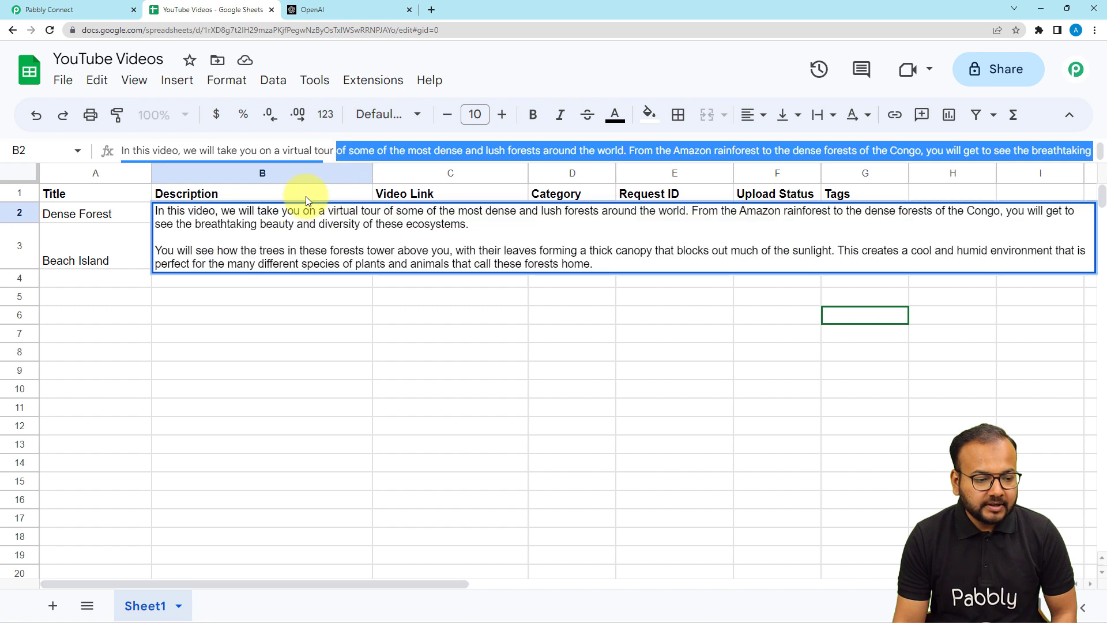
Step: Leave the description cell, switch to Pabbly Connect and choose ChatGPT as the app for the second step, the action
click(248, 304)
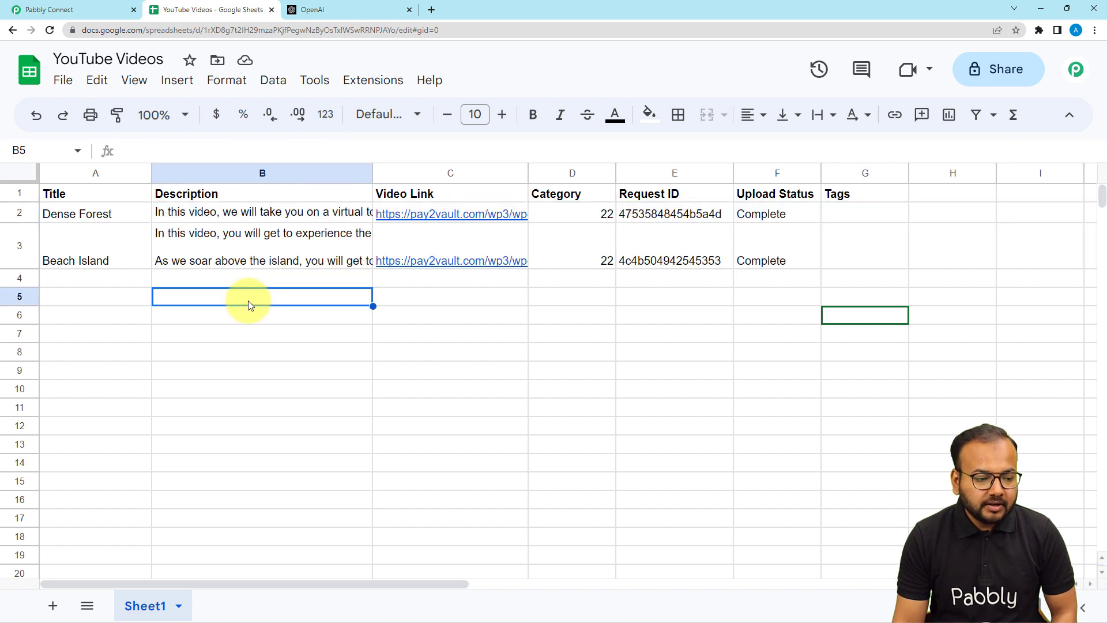
click(41, 9)
scroll(114, 217, down, 2)
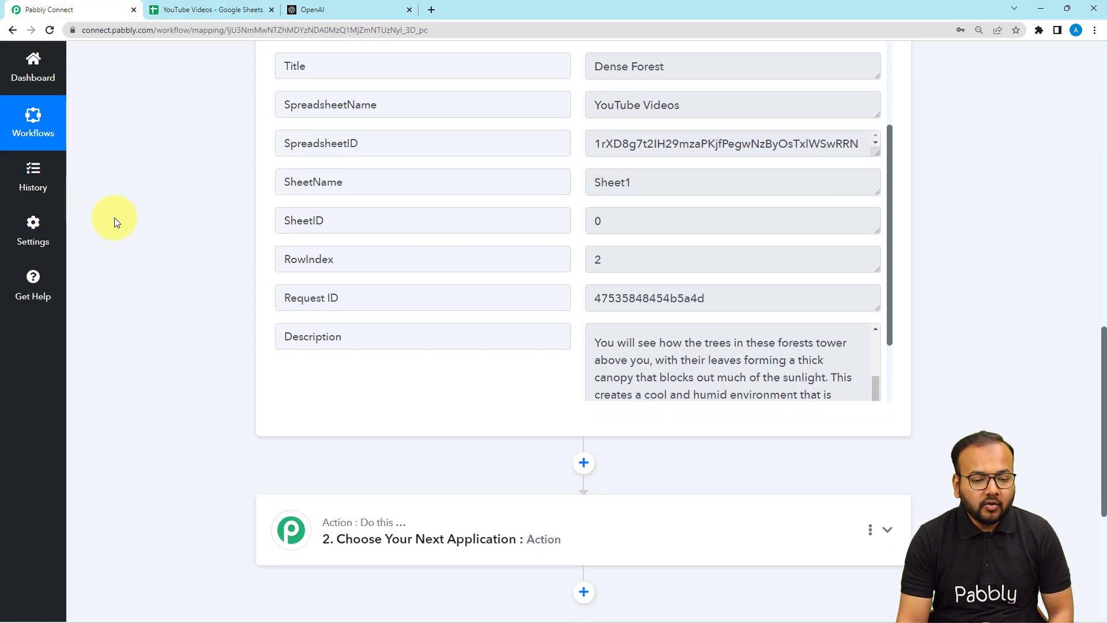
scroll(134, 229, down, 3)
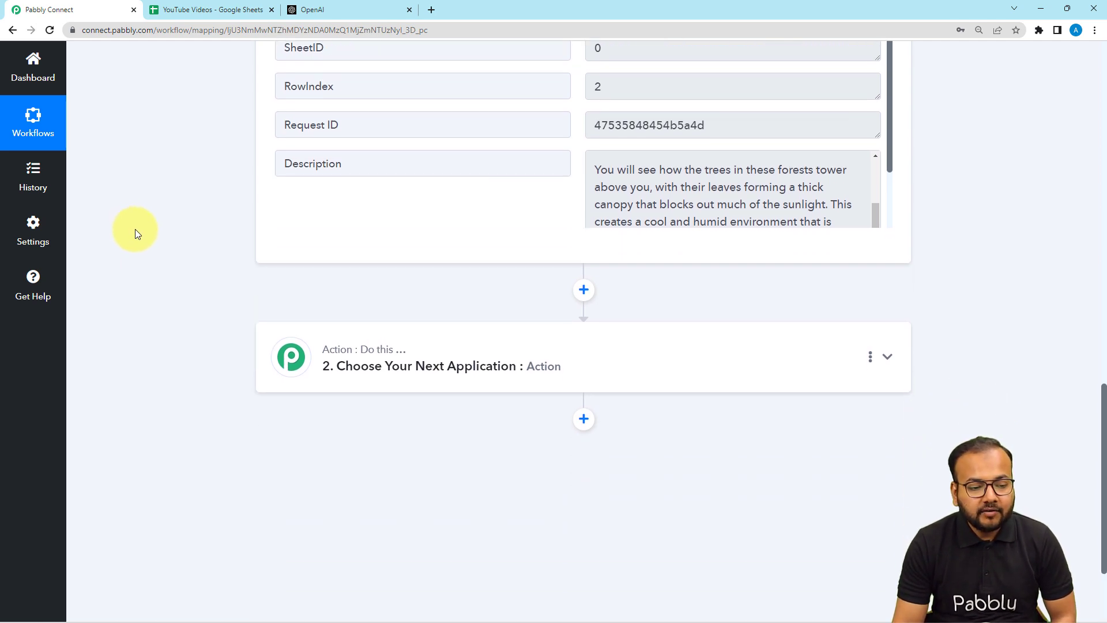
click(338, 320)
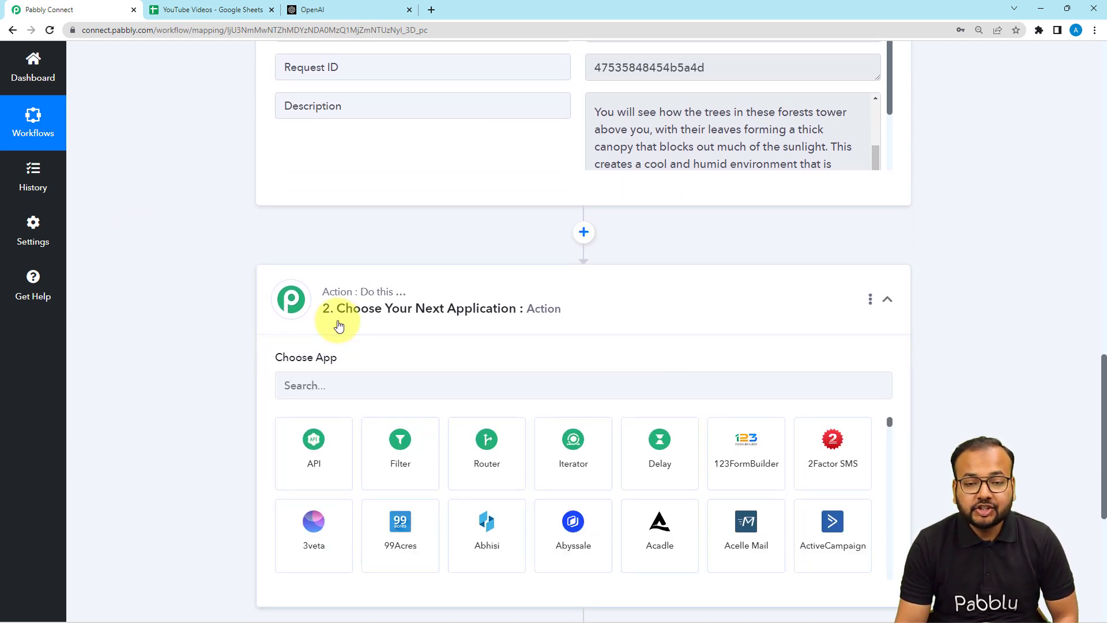
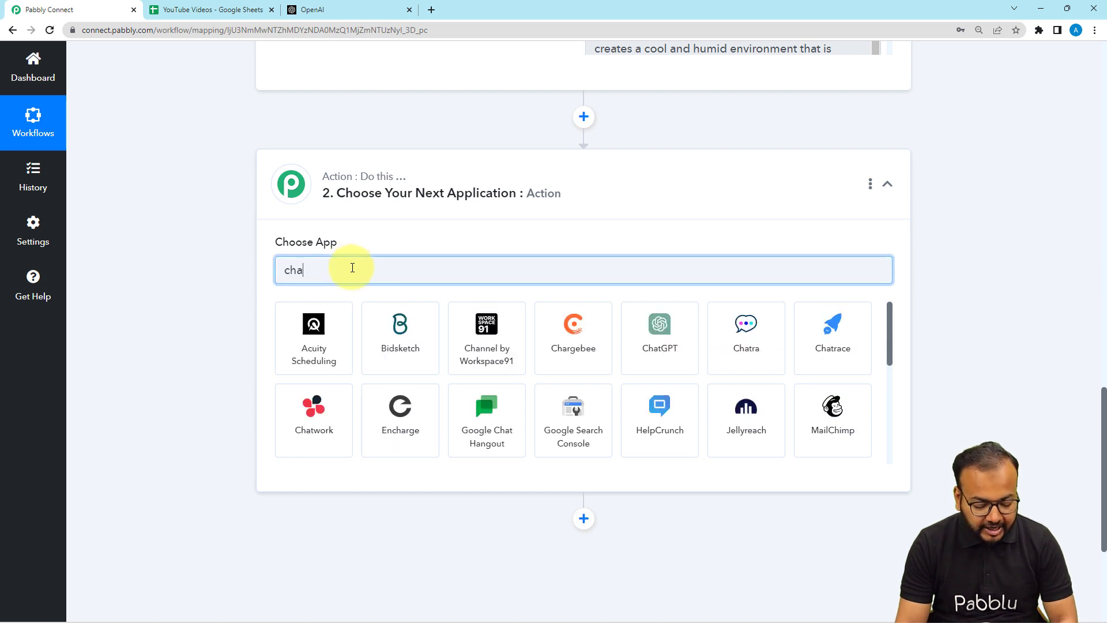
click(299, 345)
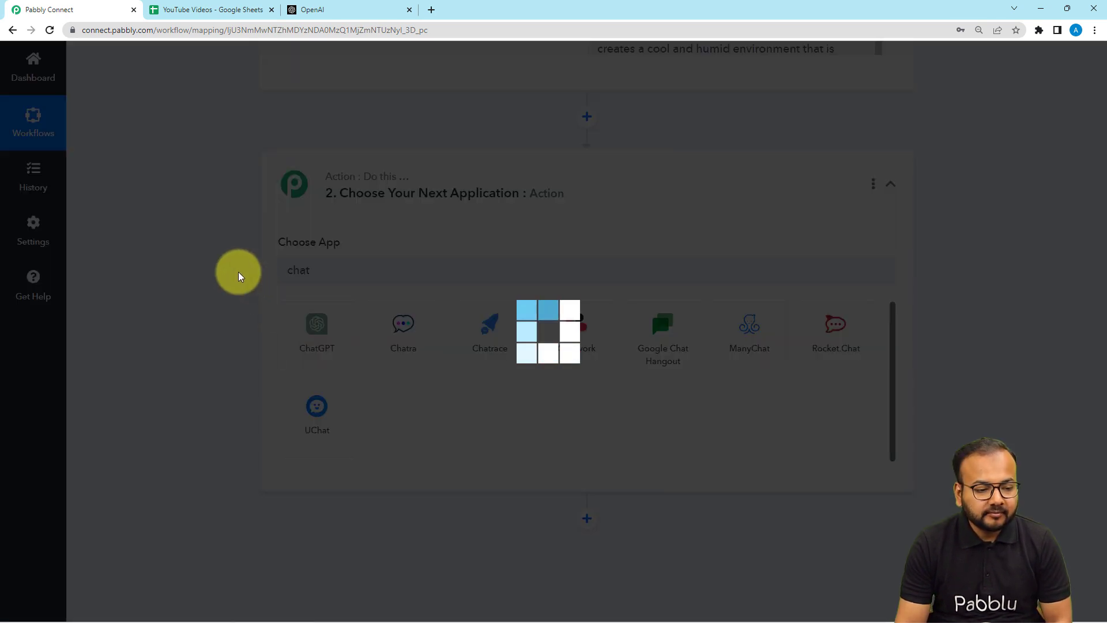
Step: Set the ChatGPT action event to Ask ChatGPT and start connecting the account through a new connection
scroll(239, 276, down, 2)
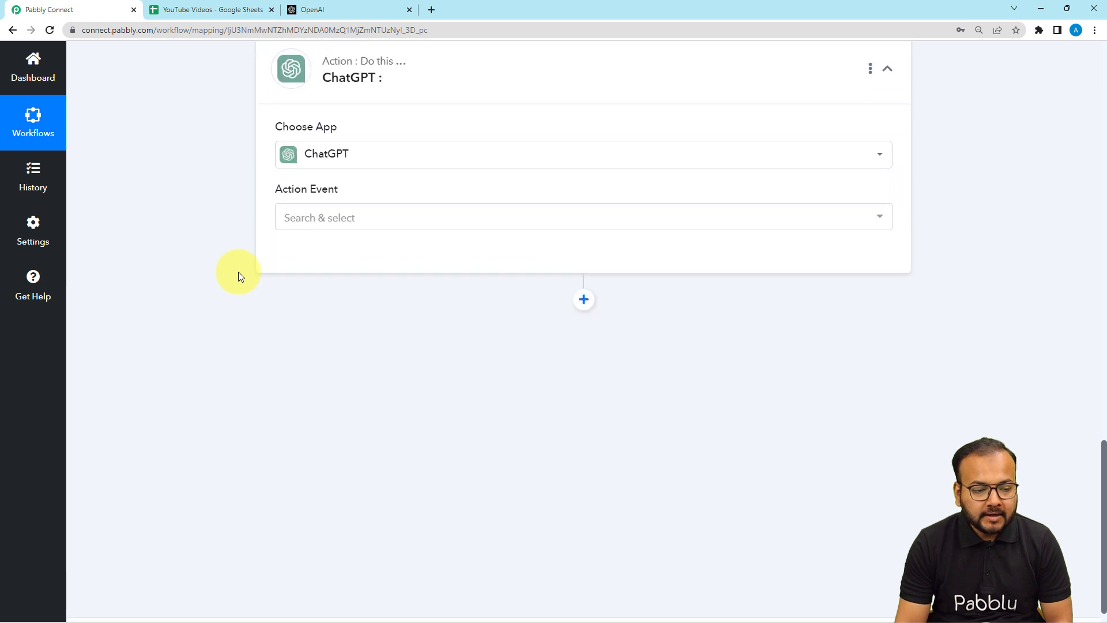
click(316, 225)
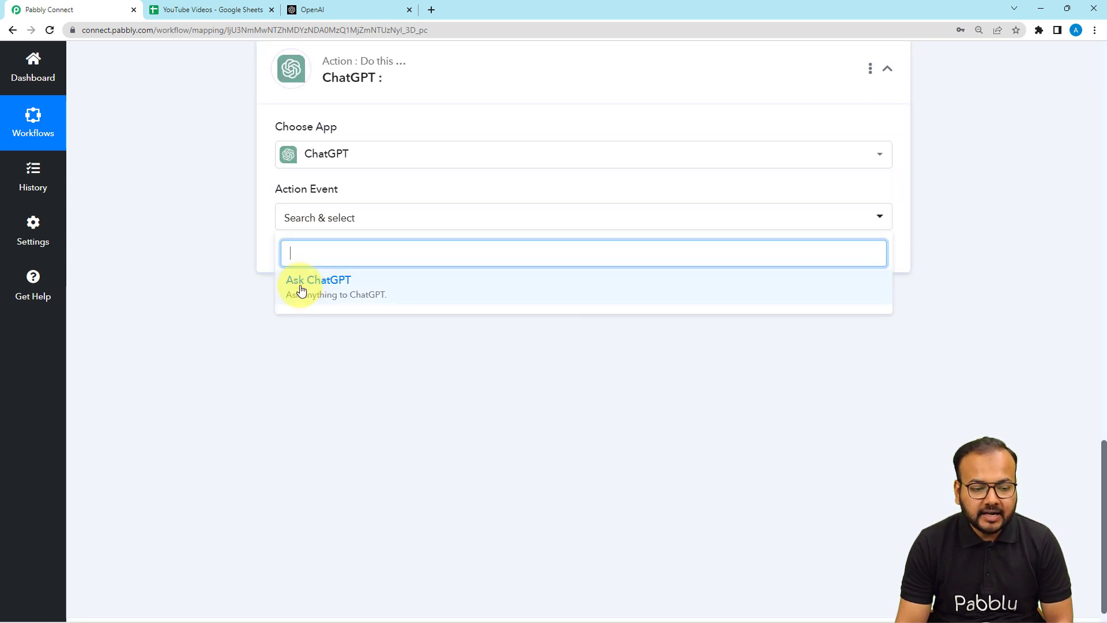
click(330, 295)
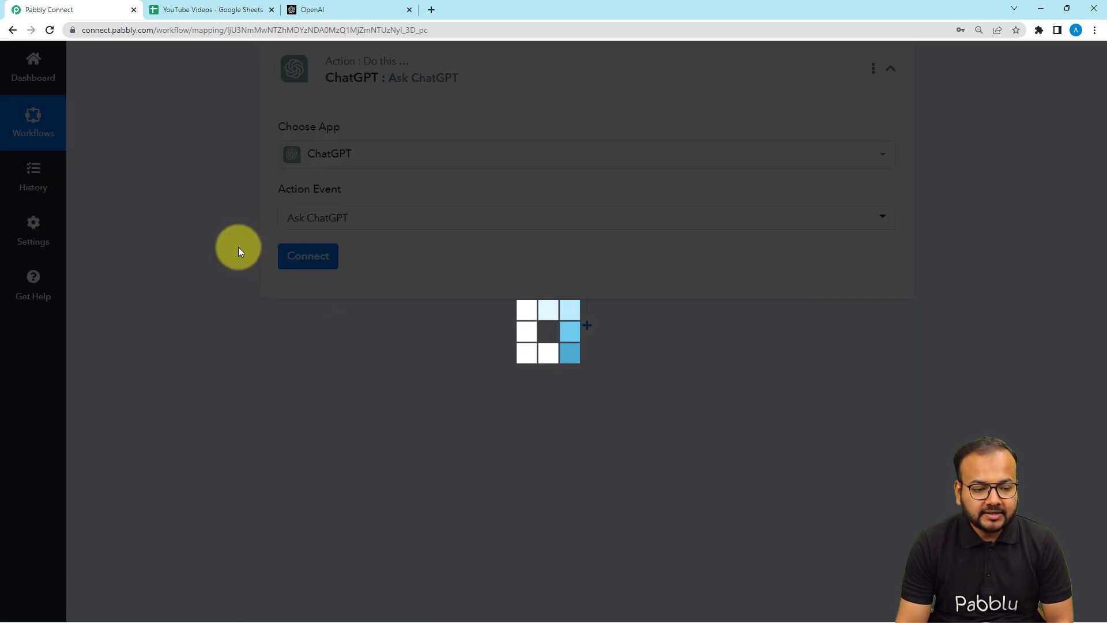
click(300, 266)
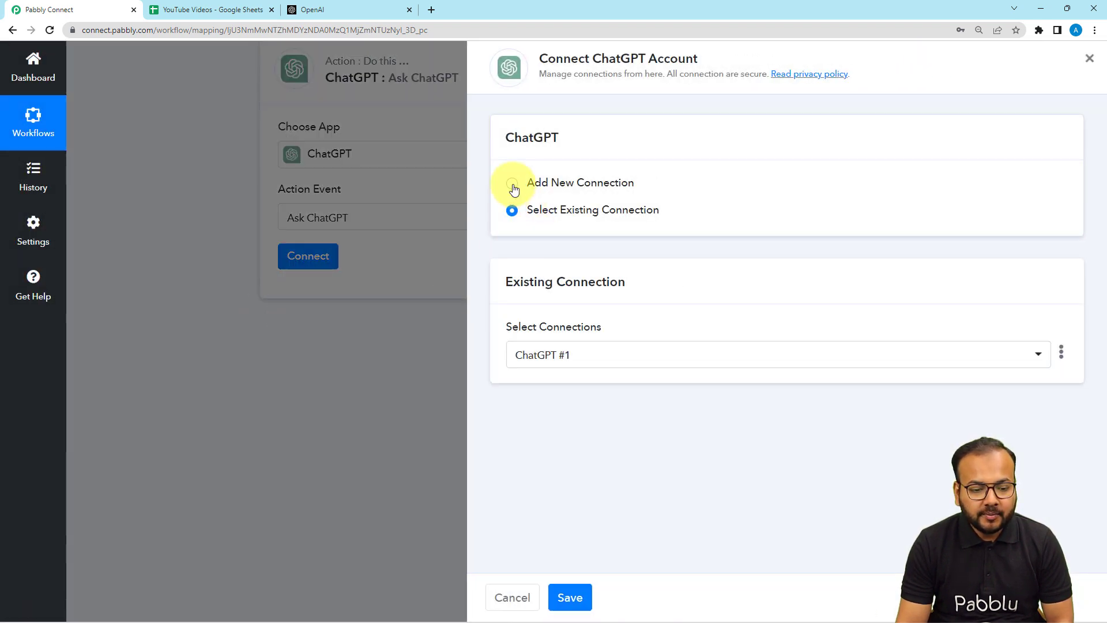
click(512, 184)
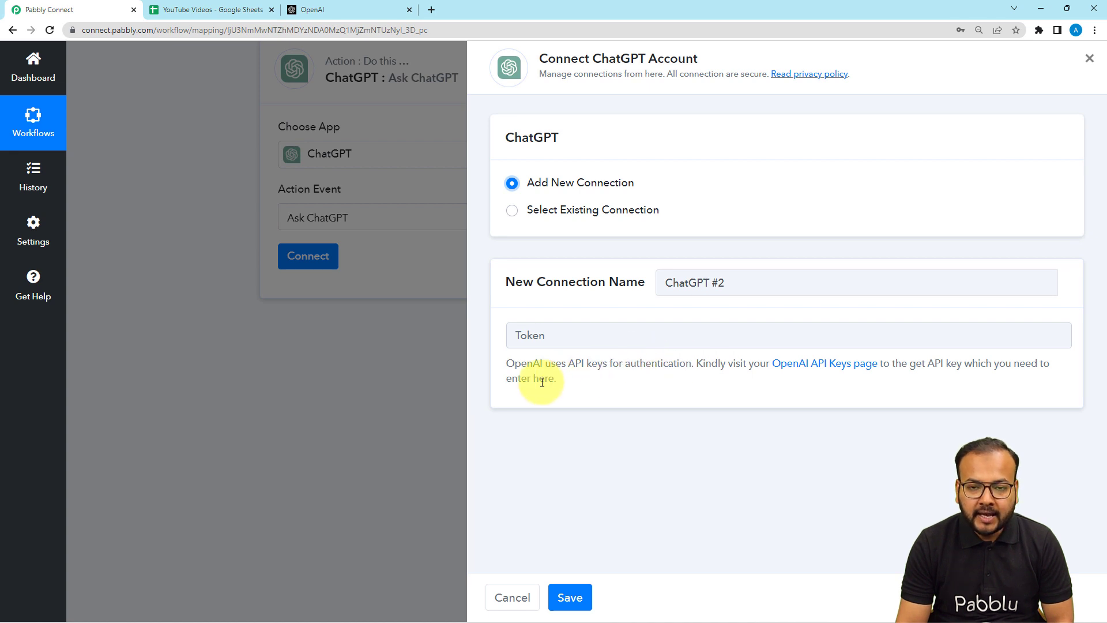
Step: Open the OpenAI API keys page from the connection form, generate a new secret key and copy it
click(818, 367)
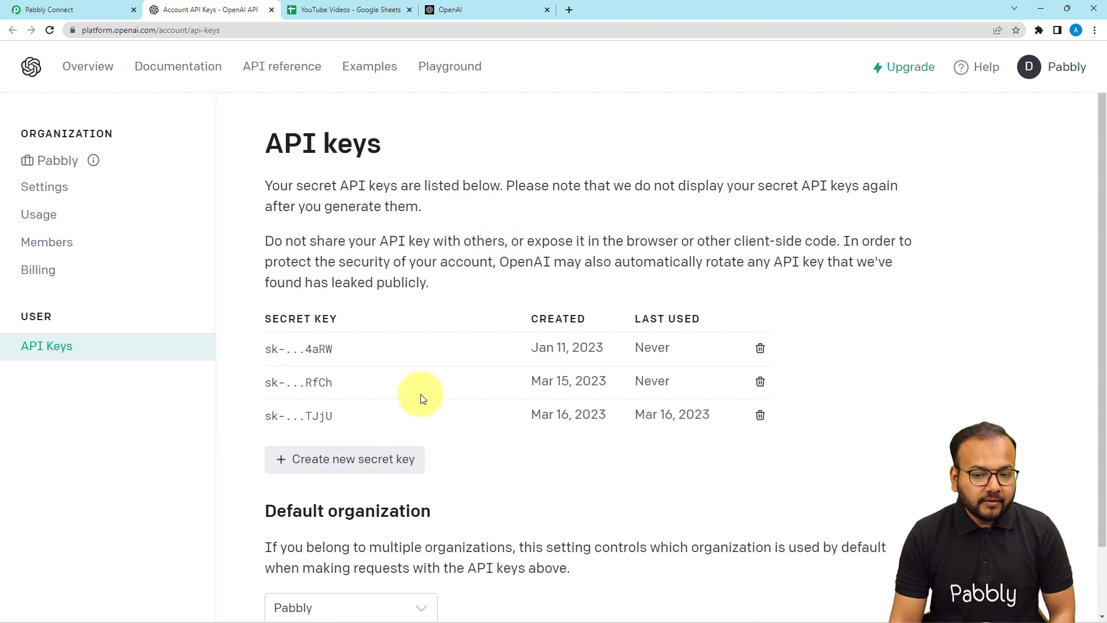
click(342, 461)
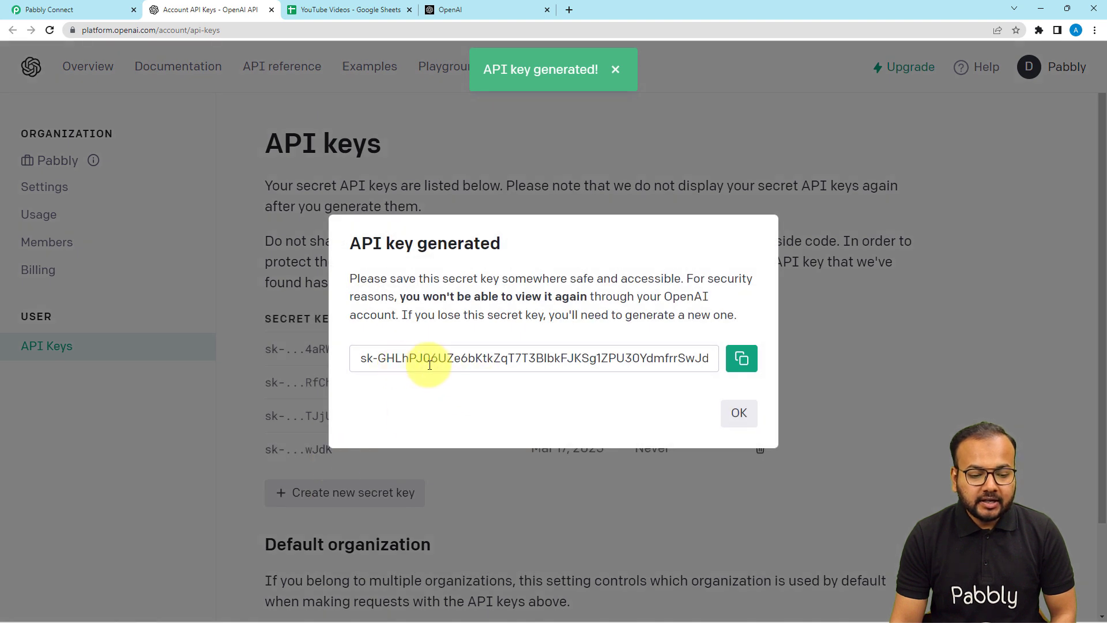
click(744, 360)
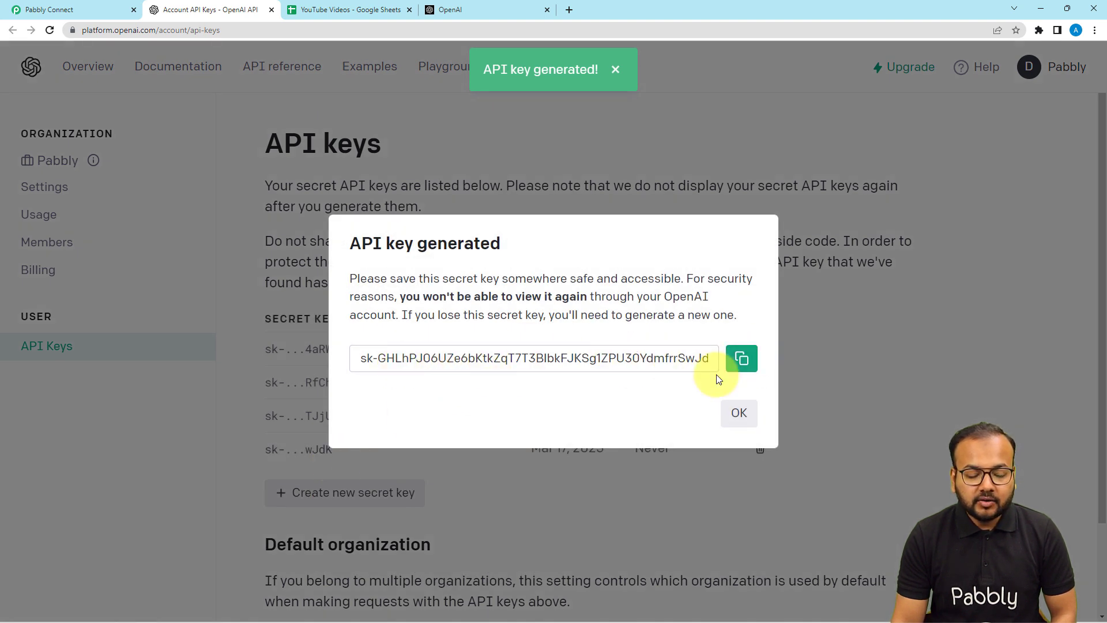
click(743, 362)
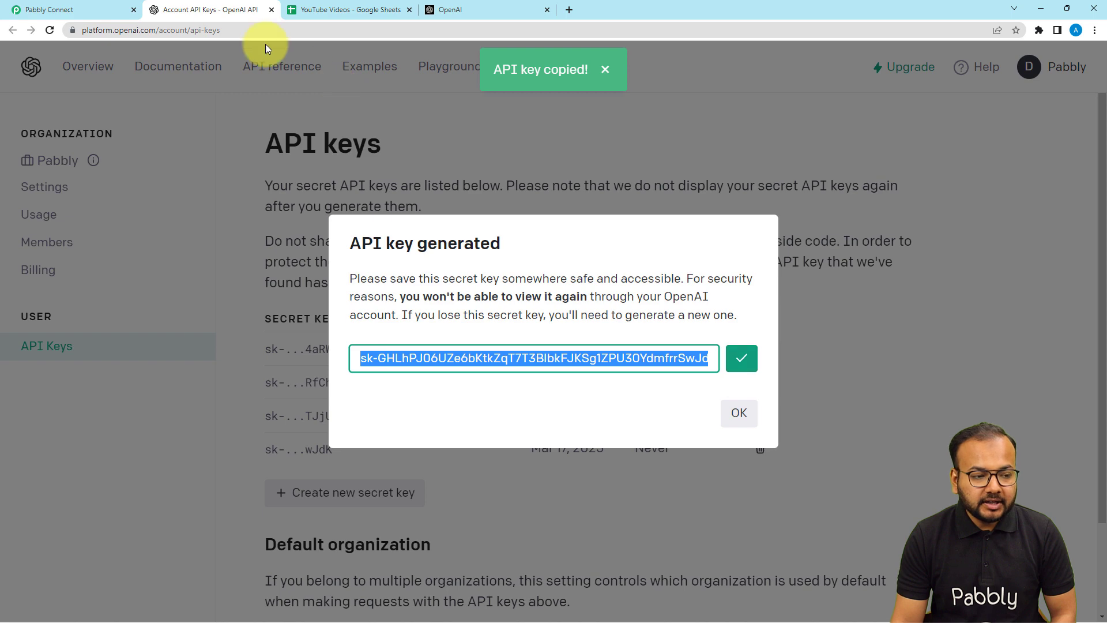
Step: Return to Pabbly Connect, paste the API key into the Token field of the new ChatGPT connection and save it
click(89, 10)
right_click(545, 340)
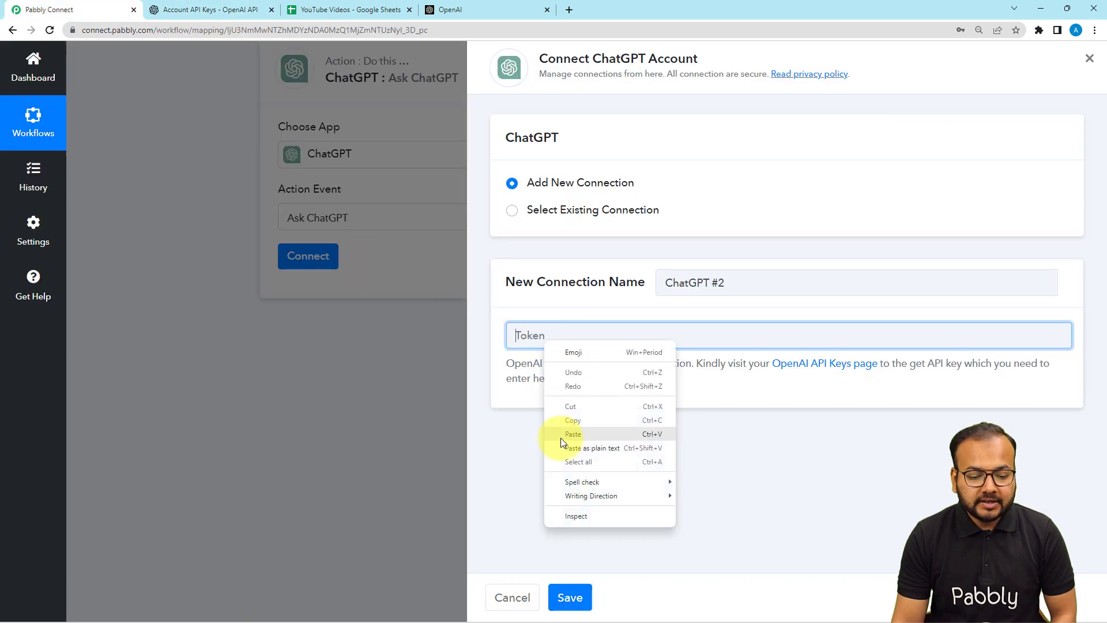
click(563, 440)
click(569, 596)
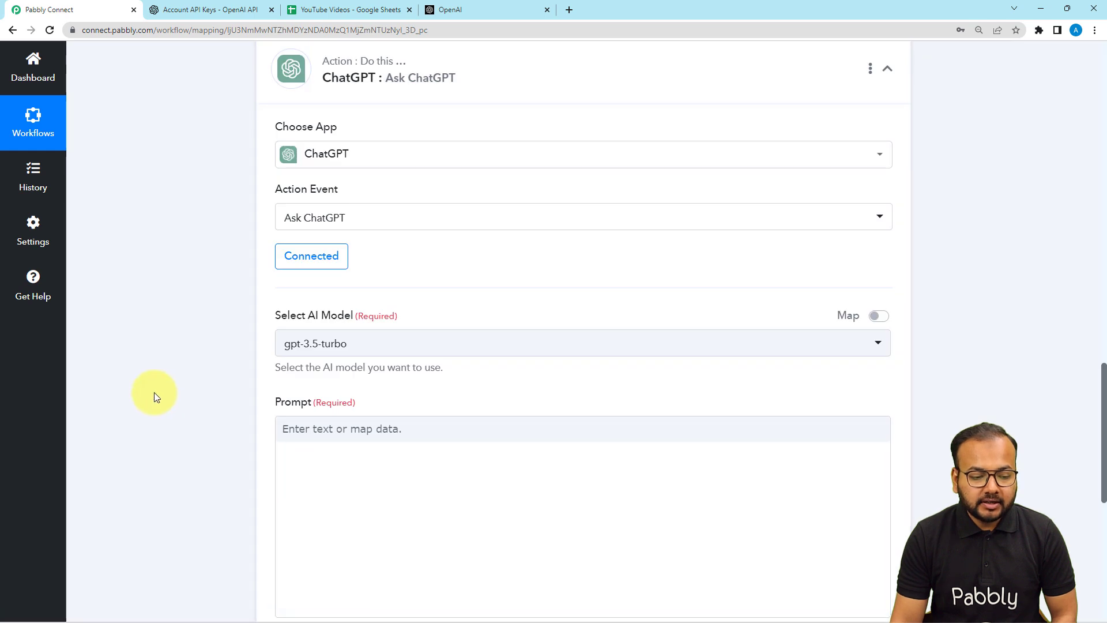
Step: Select gpt-3.5-turbo-0301 as the AI model for the Ask ChatGPT action
scroll(155, 396, down, 1)
scroll(155, 396, down, 1)
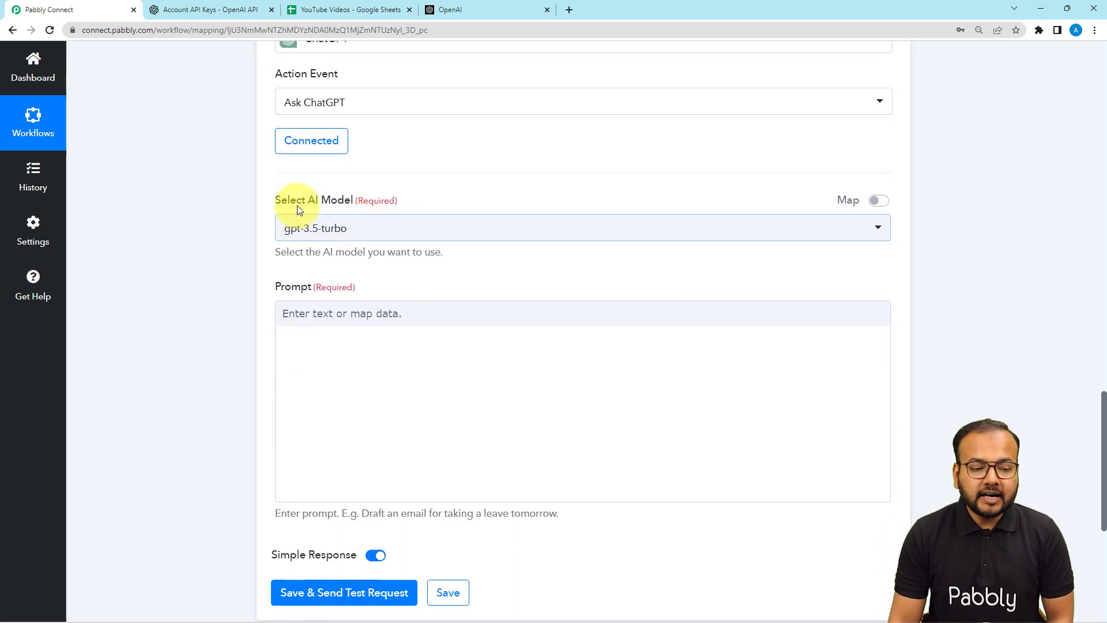
click(383, 226)
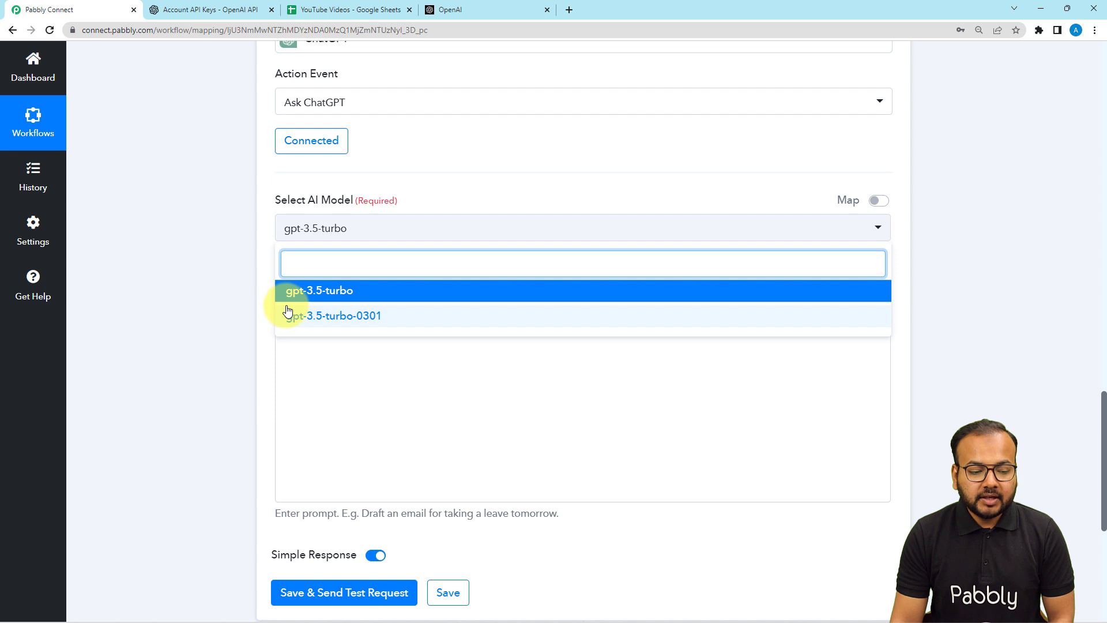
click(370, 324)
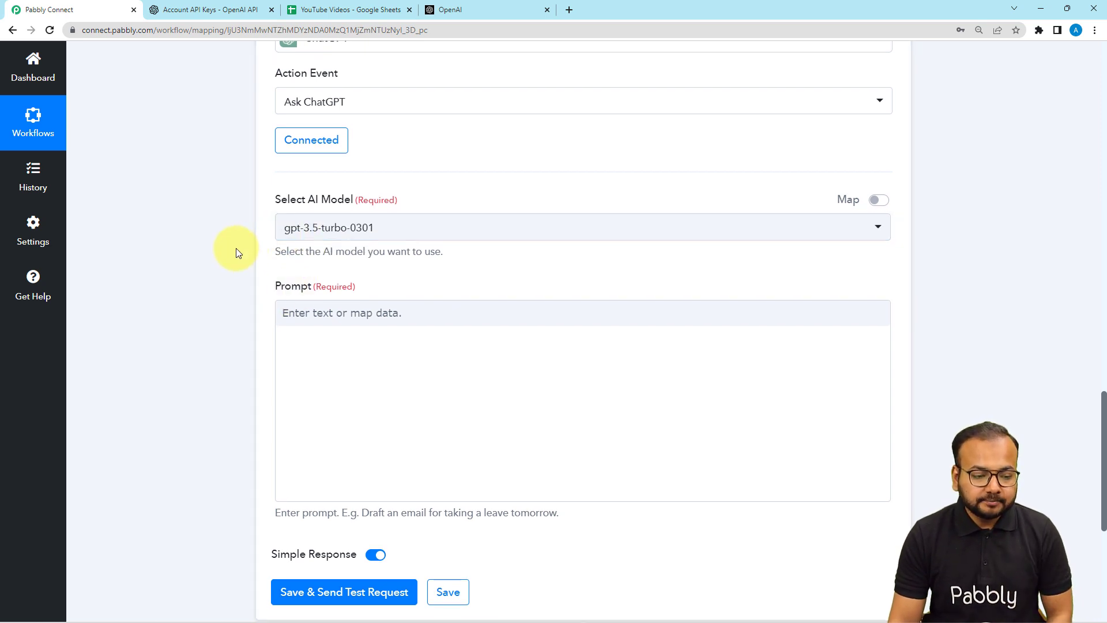
Step: Enter "Generate tags for a youtube video" as the first line of the ChatGPT prompt
scroll(236, 247, down, 1)
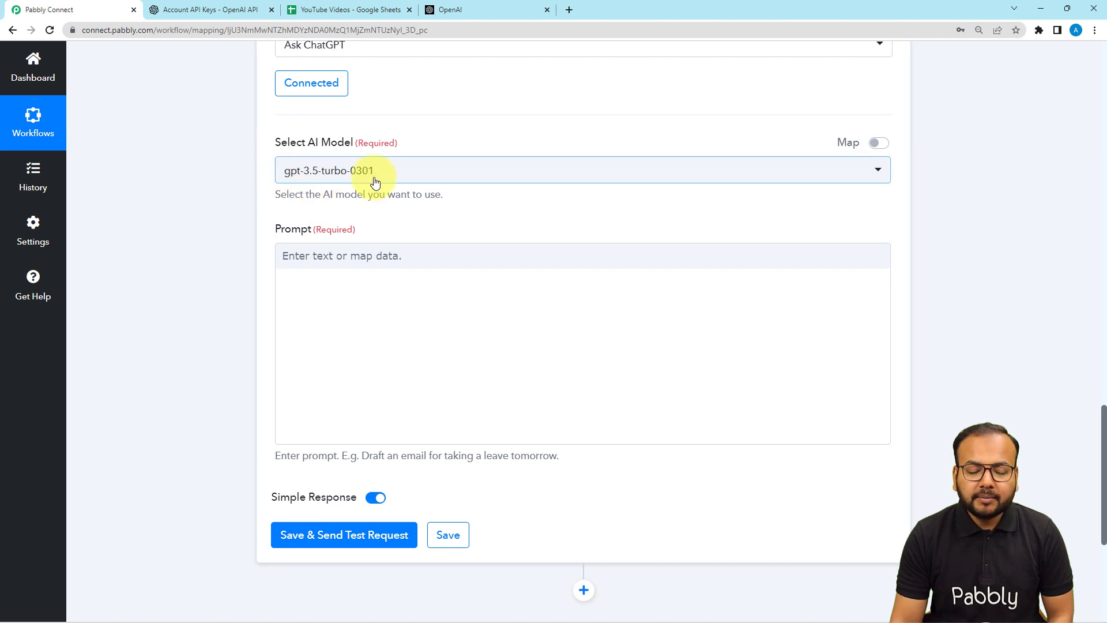
scroll(370, 180, down, 2)
click(346, 154)
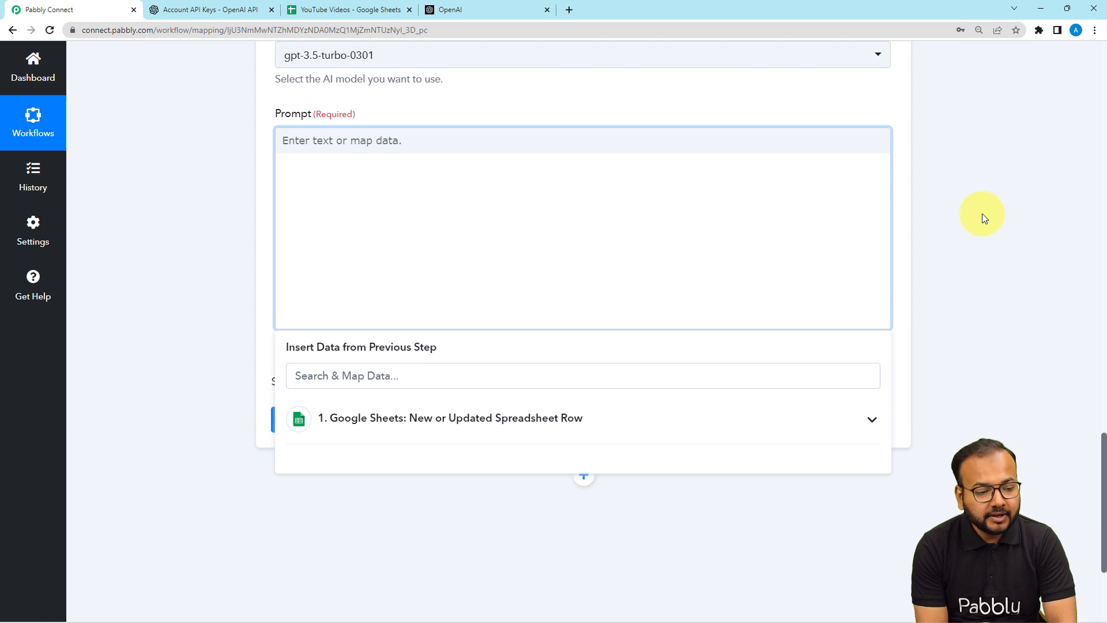
text(Generat)
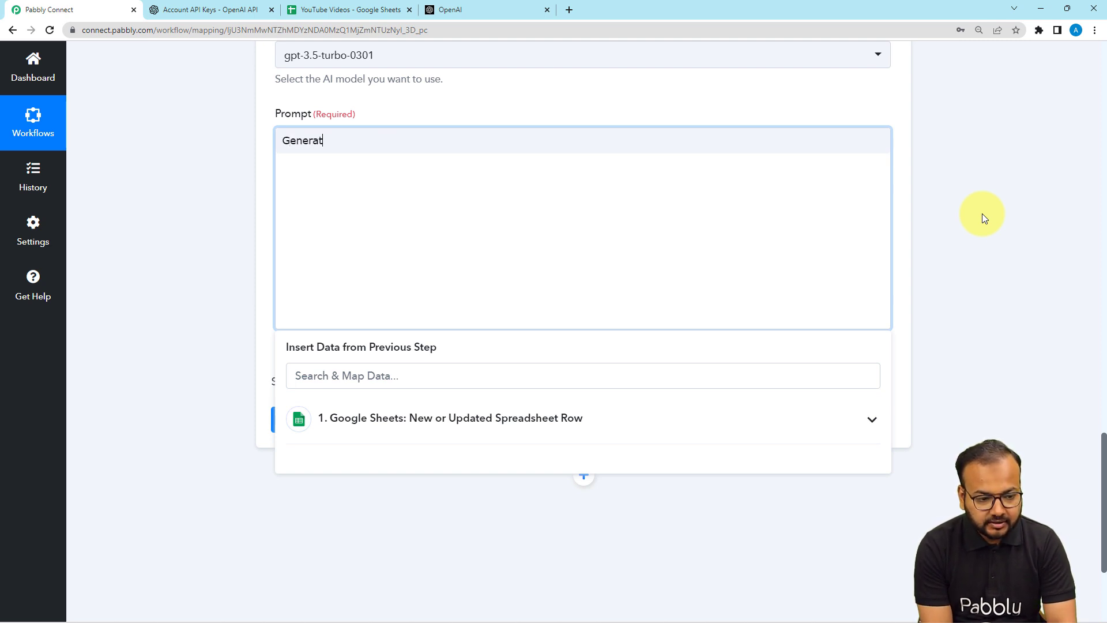
text(e tags)
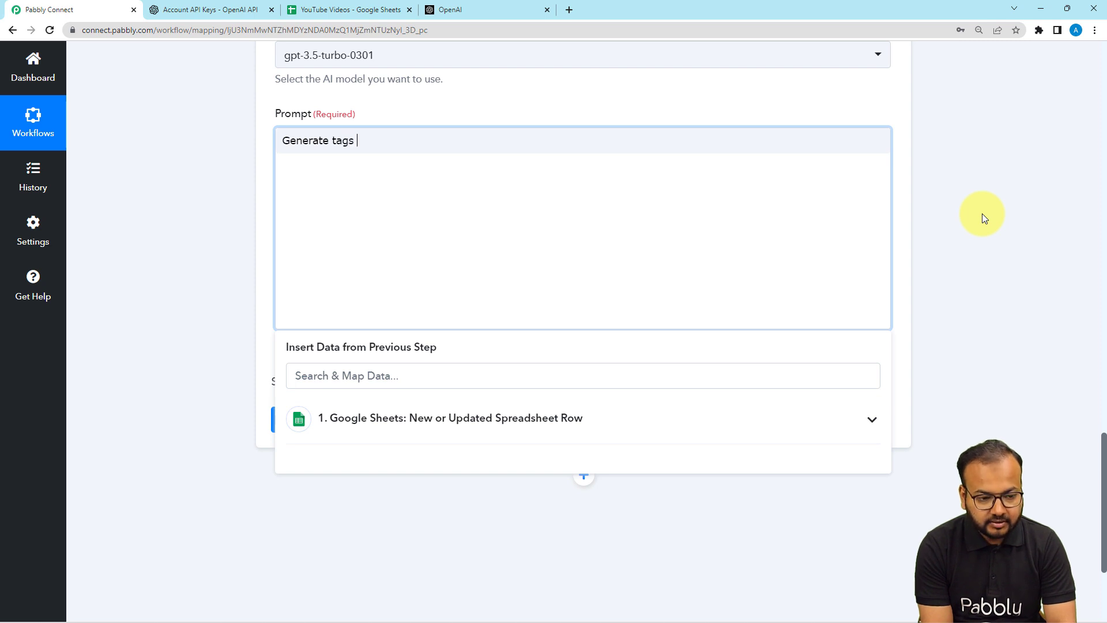
text( for )
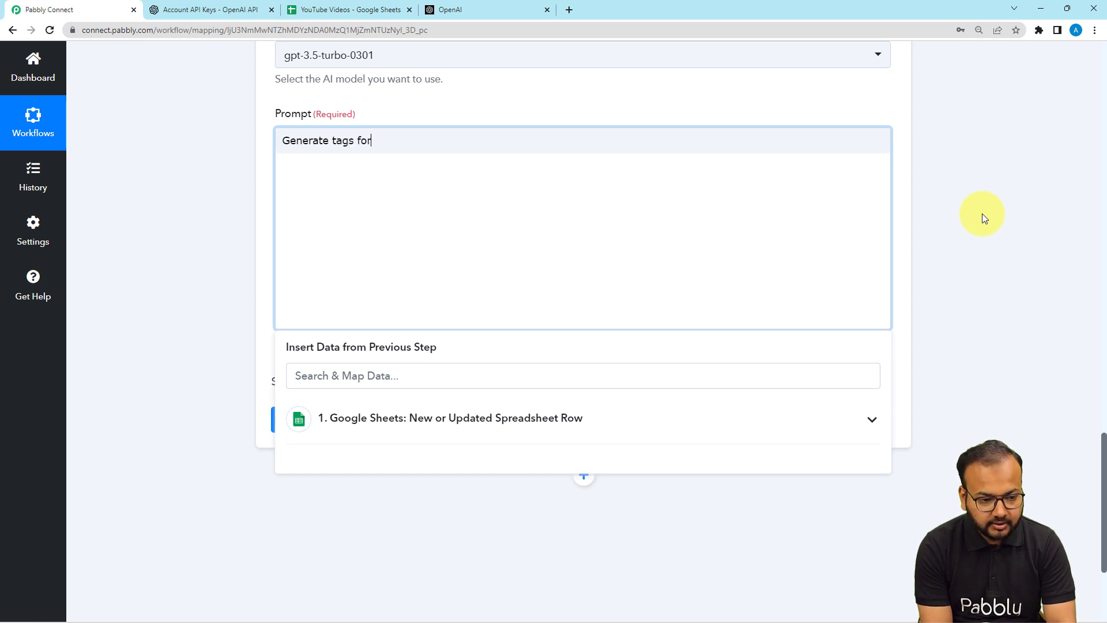
text(m)
key(BackSpace)
text(a youtube video)
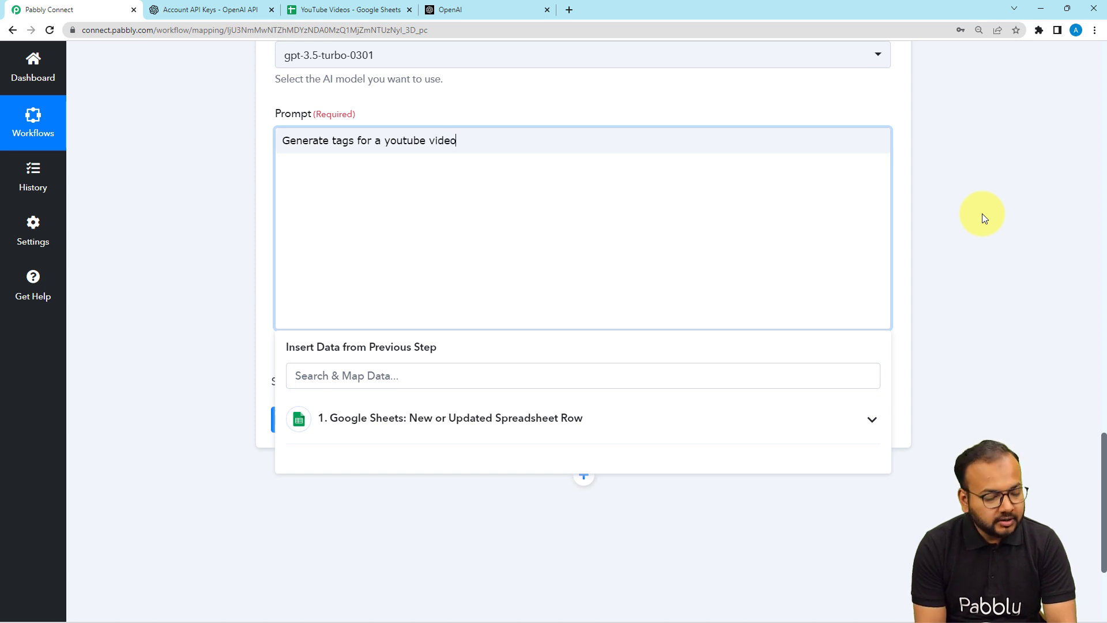
Step: Add the lines "Video Title" and "Video Description" below the first line of the prompt
key(Return)
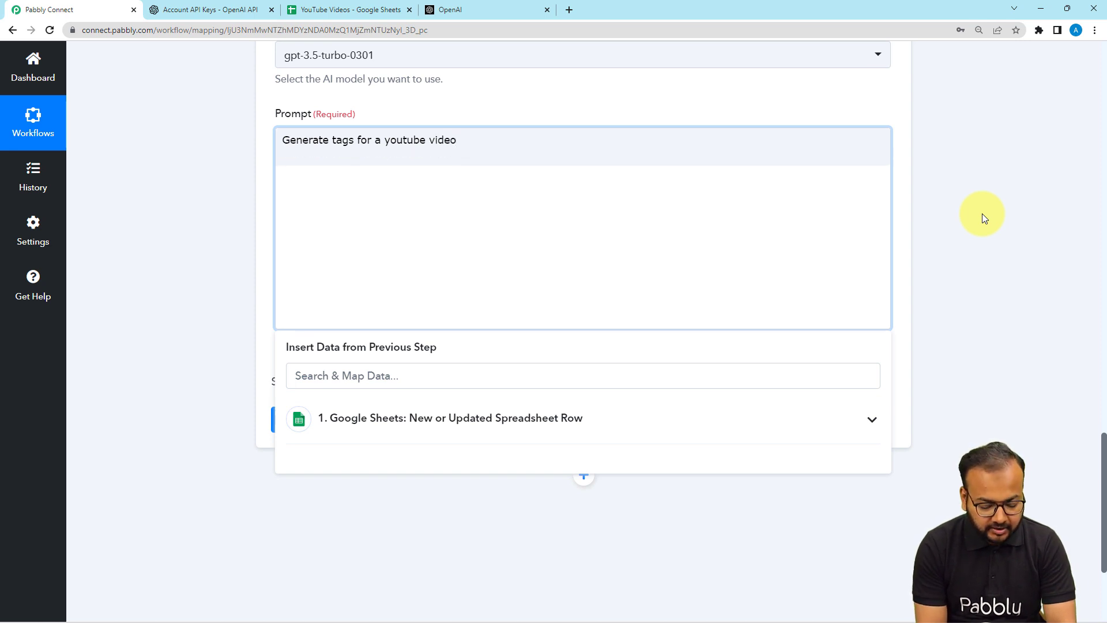
text(Video)
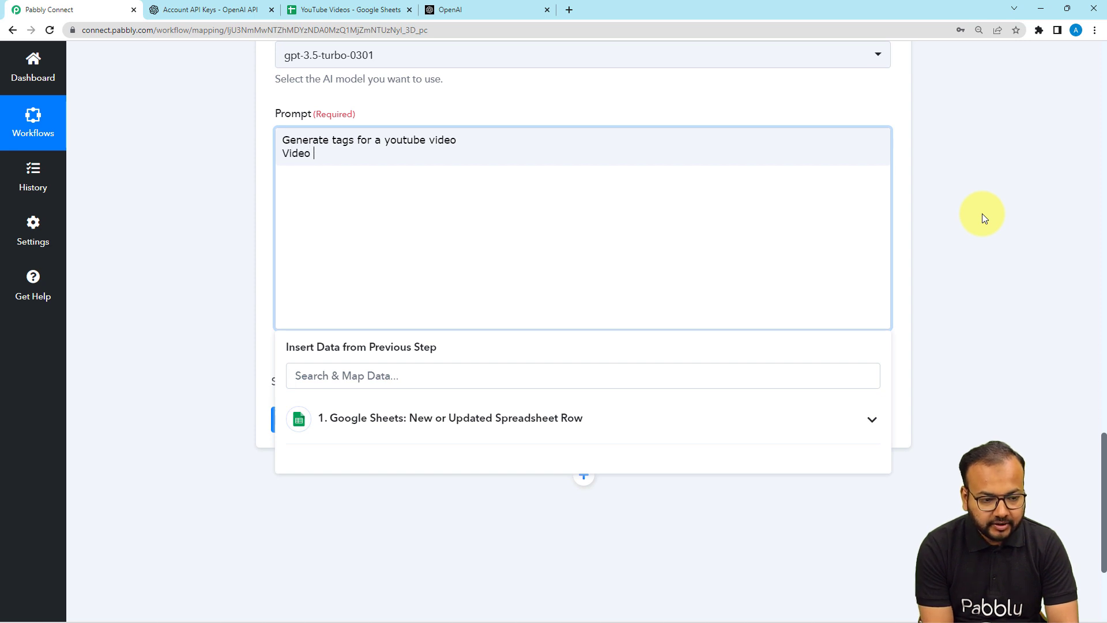
text( Tit;)
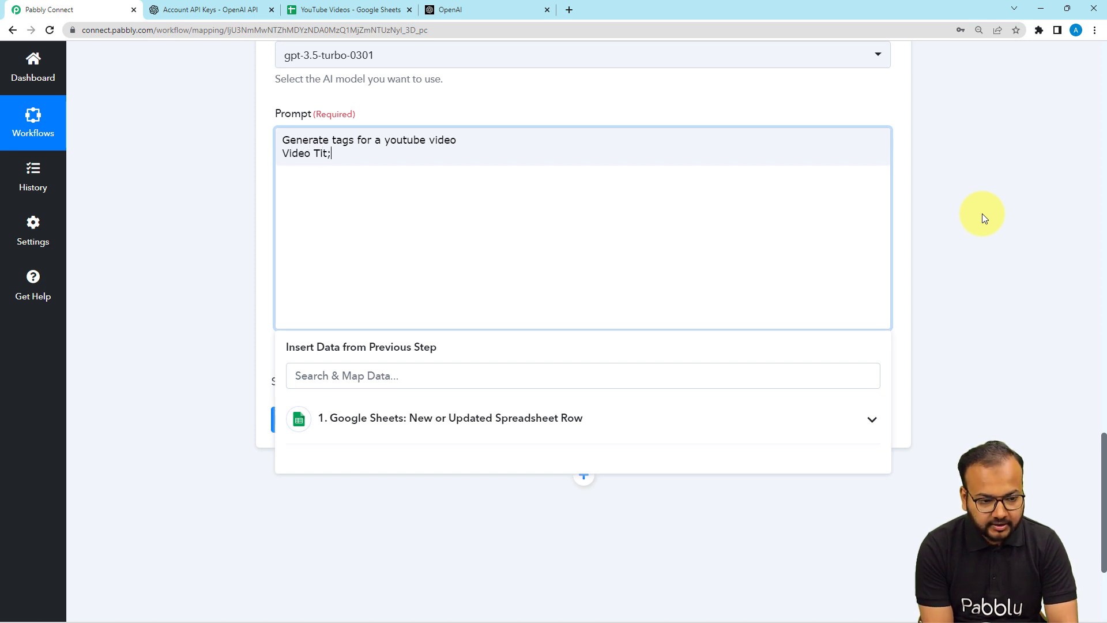
key(BackSpace)
text(le)
key(Return)
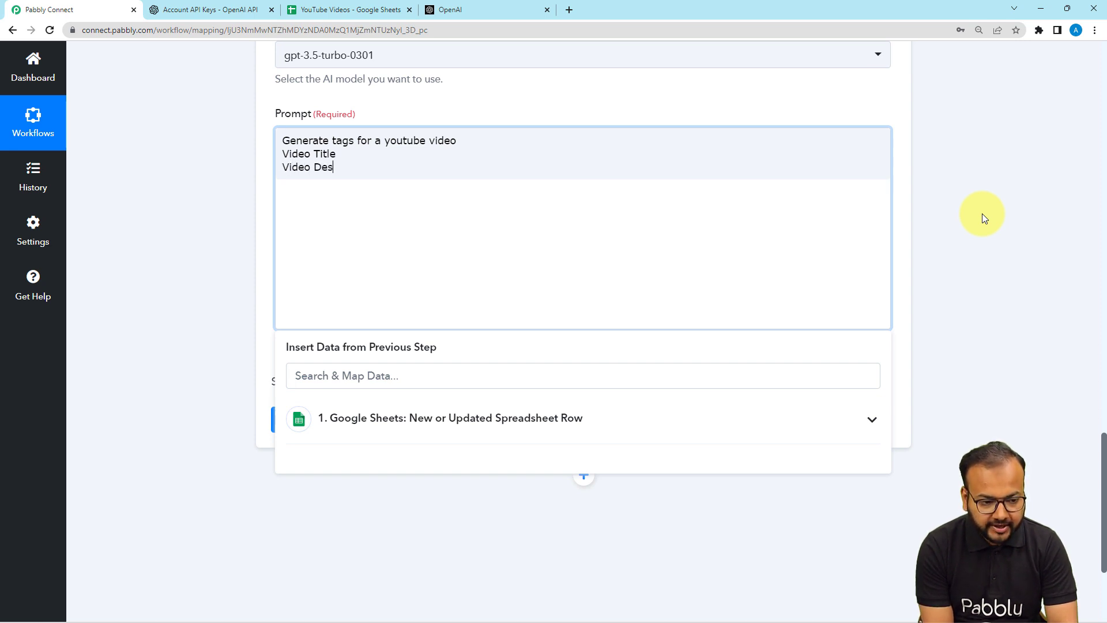
text(ption)
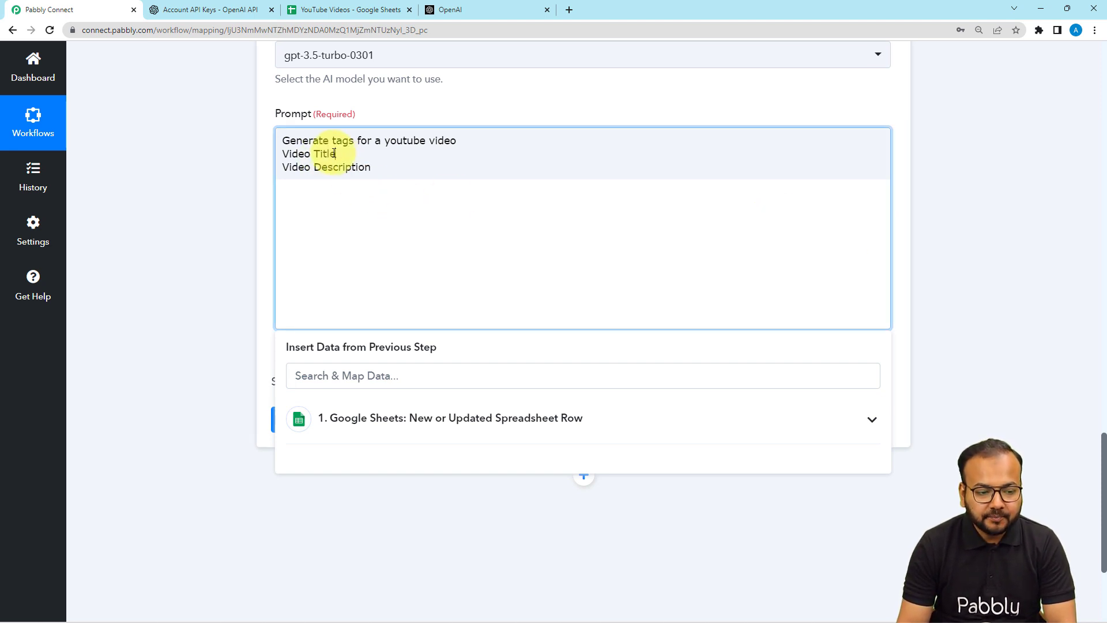
Step: Check the Title and Description fields in the trigger response, and add a colon after "Video Title" in the ChatGPT prompt
click(233, 177)
scroll(233, 178, up, 8)
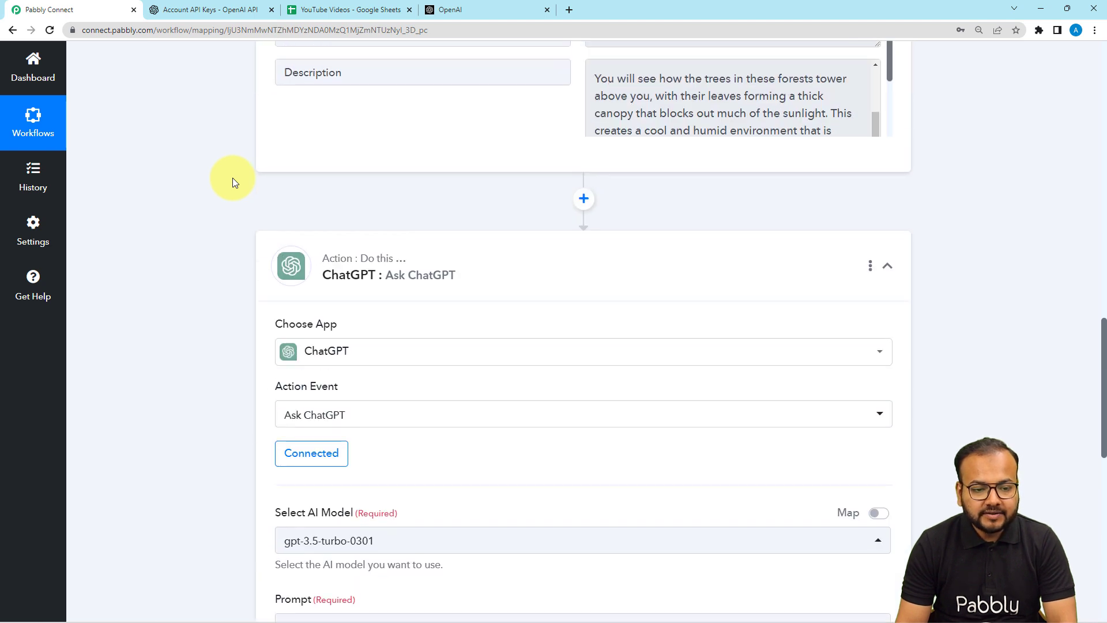
scroll(233, 178, up, 4)
scroll(322, 178, up, 2)
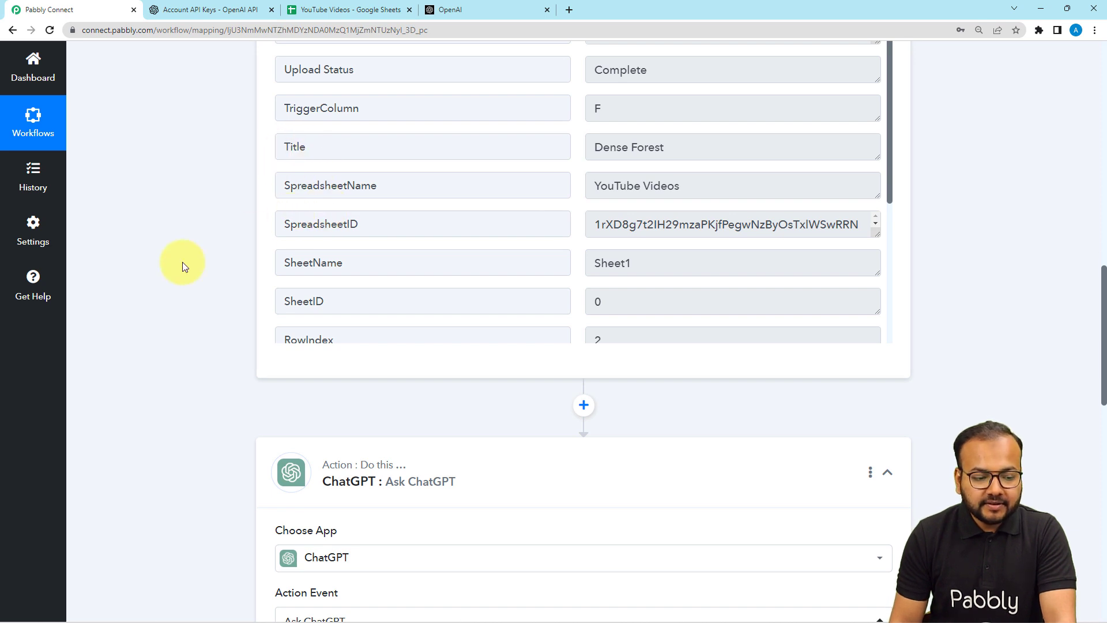
scroll(183, 262, down, 9)
click(375, 326)
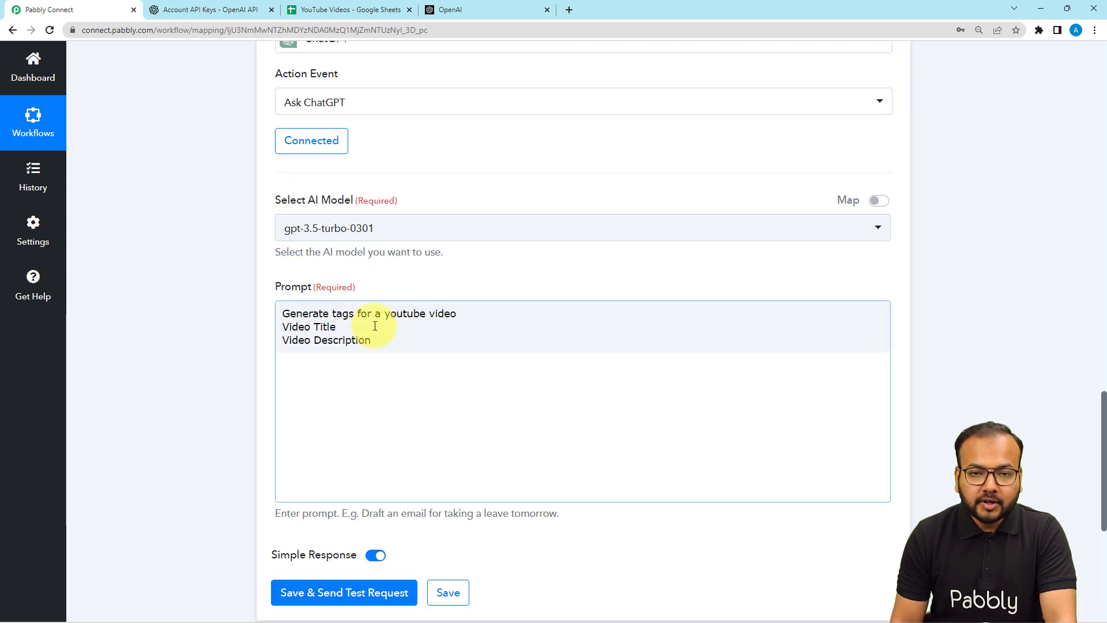
click(340, 328)
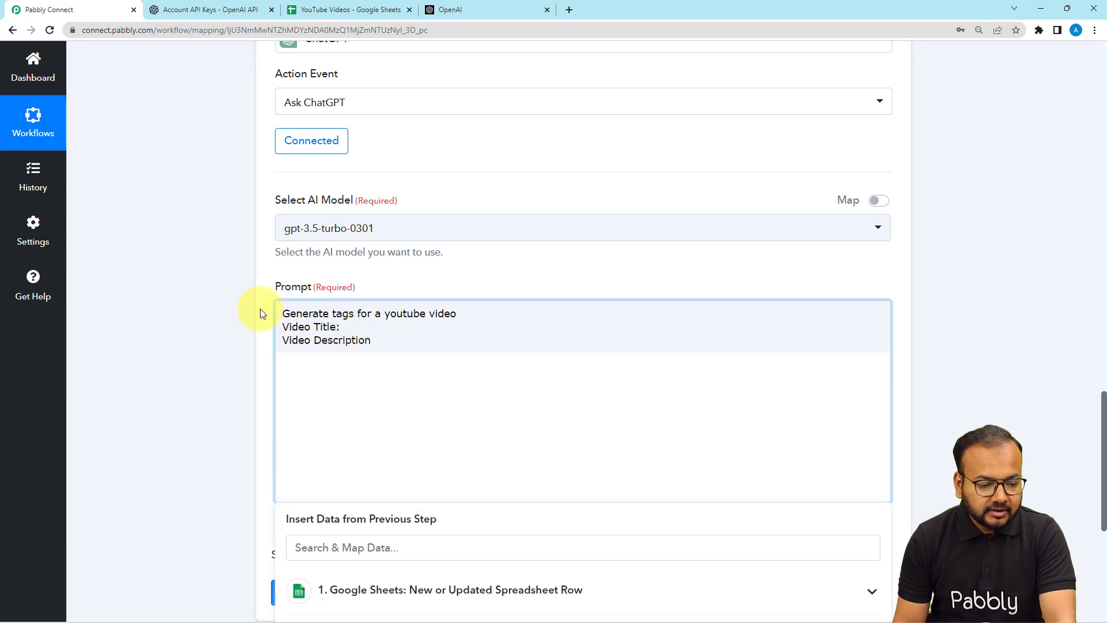
Step: Map the Title field from the Google Sheets trigger after "Video Title:" in the ChatGPT prompt
scroll(260, 309, down, 3)
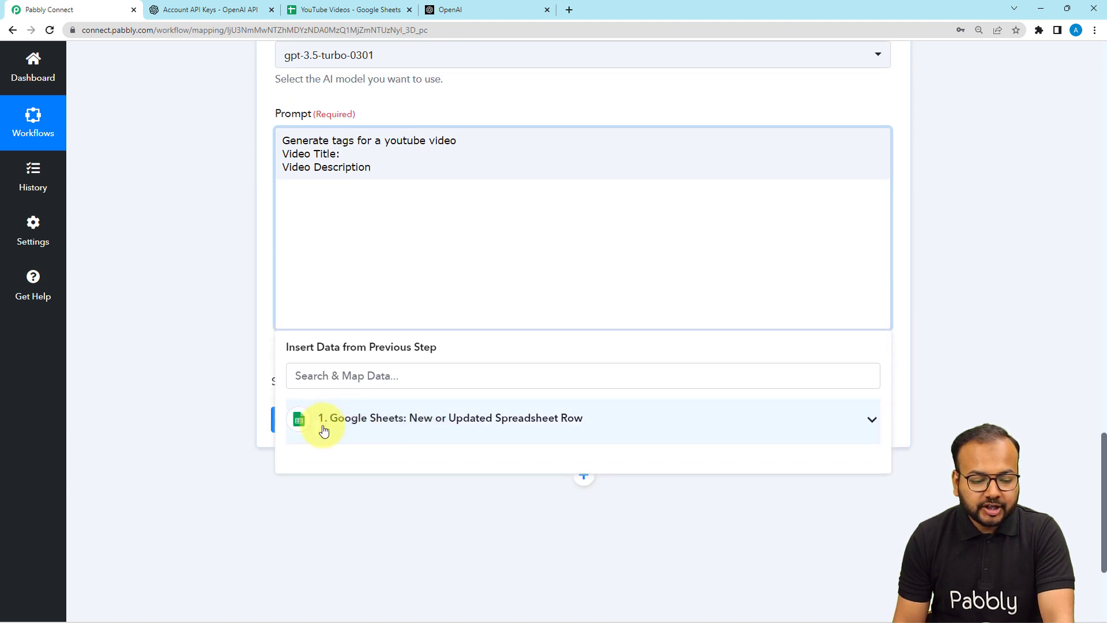
click(389, 441)
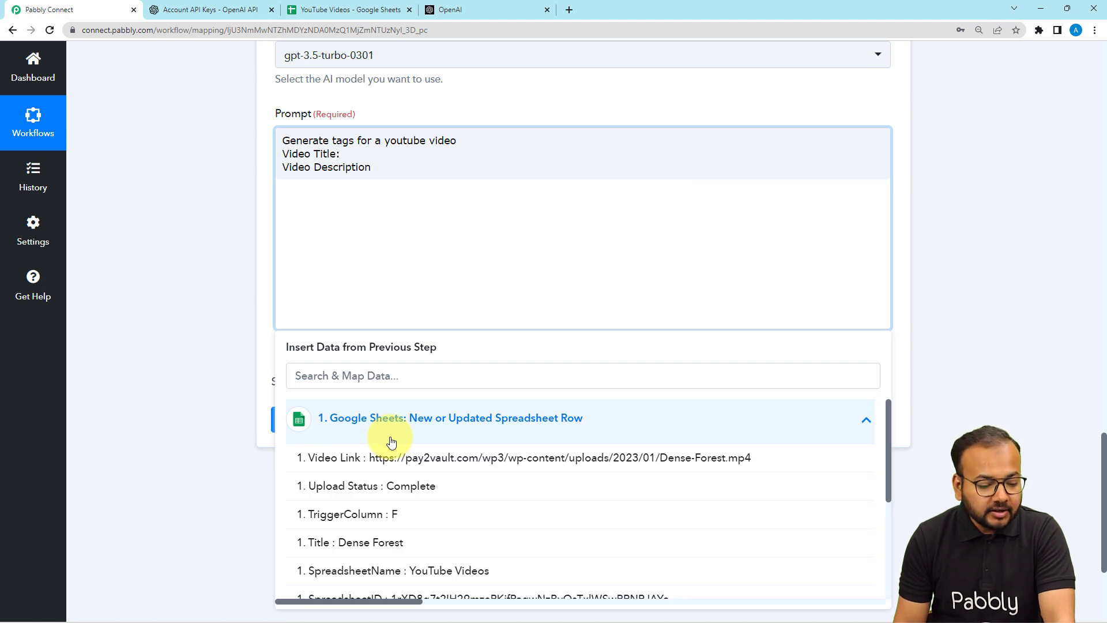
scroll(391, 442, down, 2)
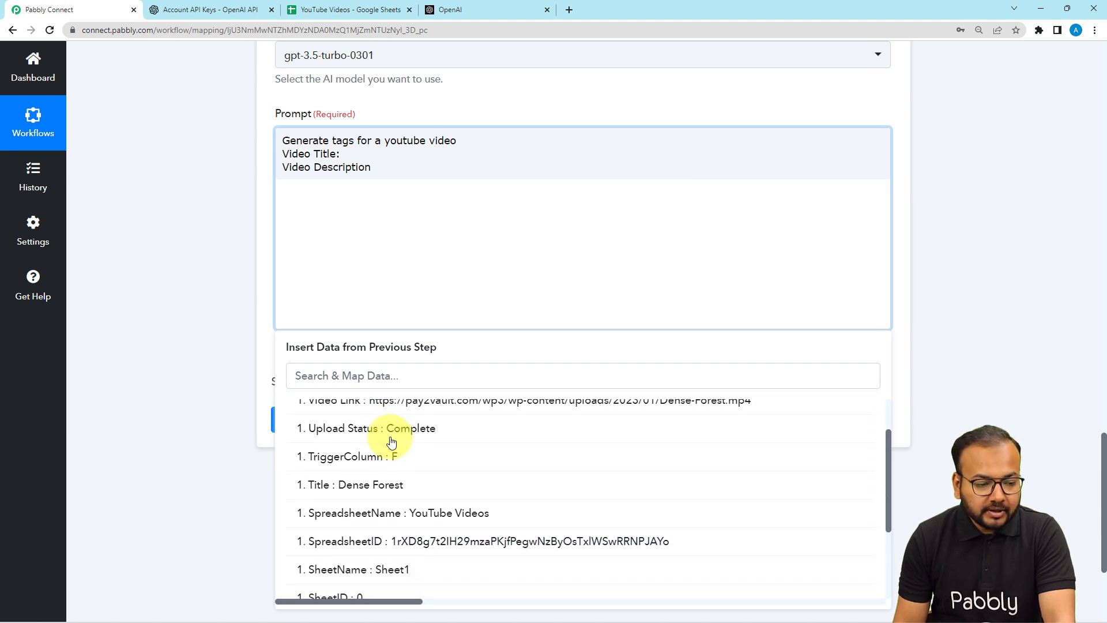
click(353, 486)
Step: Add a colon after "Video Description" in the prompt and map the Description field from the Google Sheets trigger there
click(440, 197)
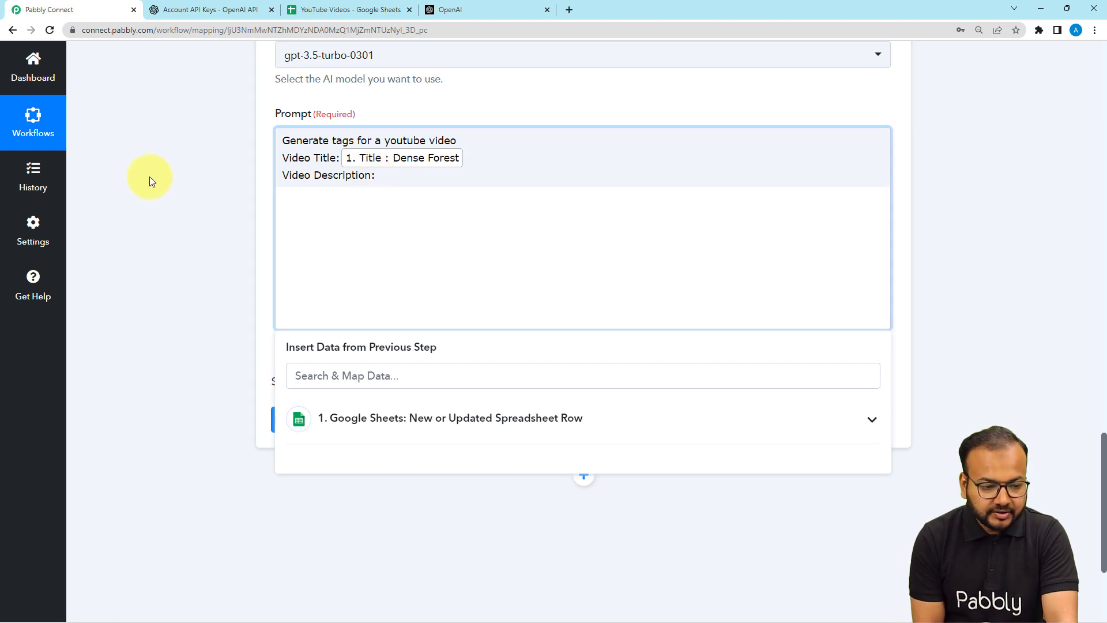
click(387, 418)
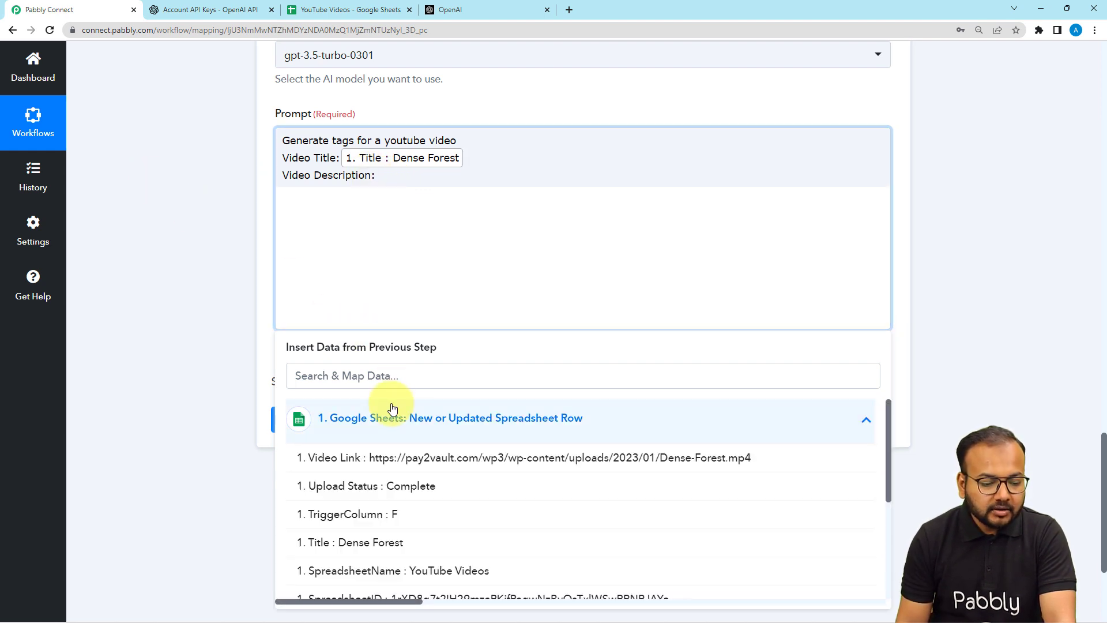
scroll(390, 496, down, 3)
scroll(389, 506, down, 2)
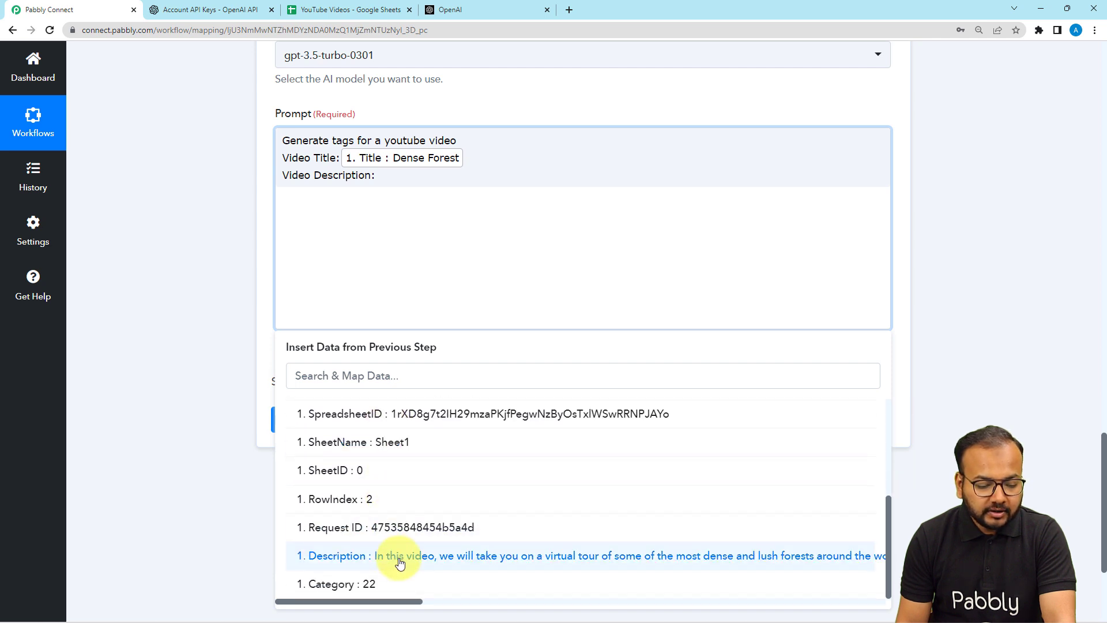
click(381, 554)
Step: Save the ChatGPT action with a test request, and enlarge the returned Choices 0 Message Content value to review the generated tags
scroll(178, 260, down, 2)
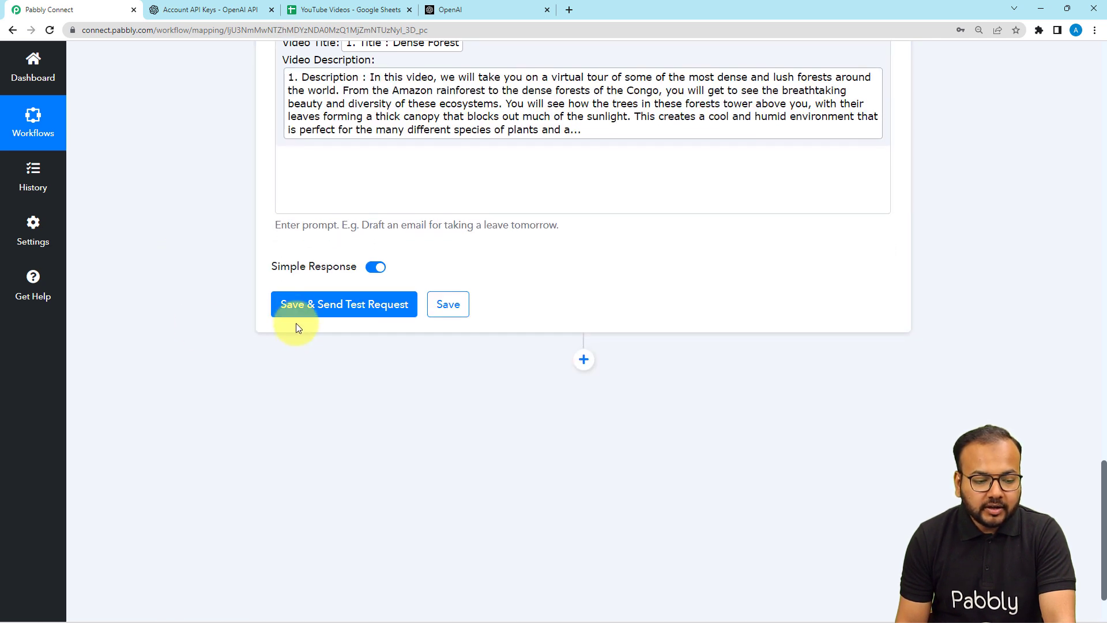
click(299, 309)
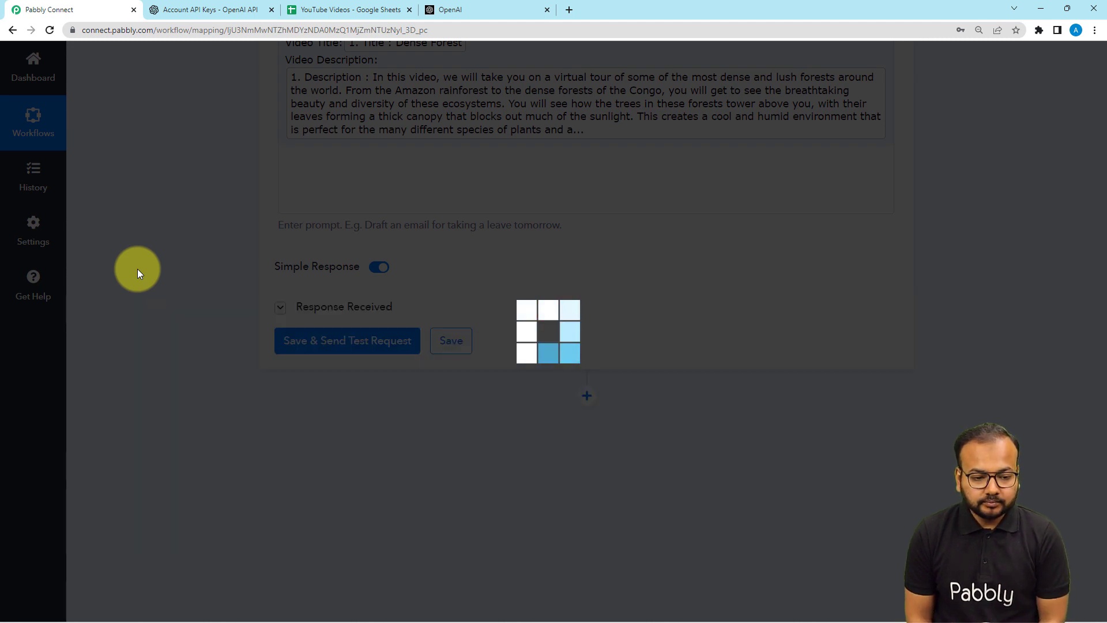
scroll(138, 269, down, 5)
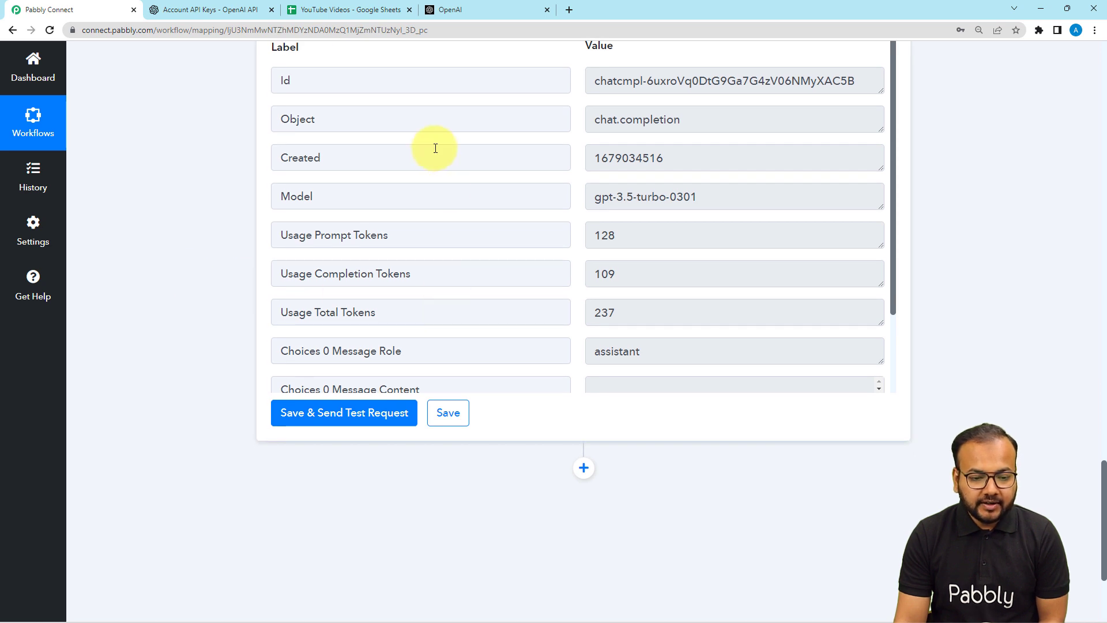
scroll(448, 251, down, 2)
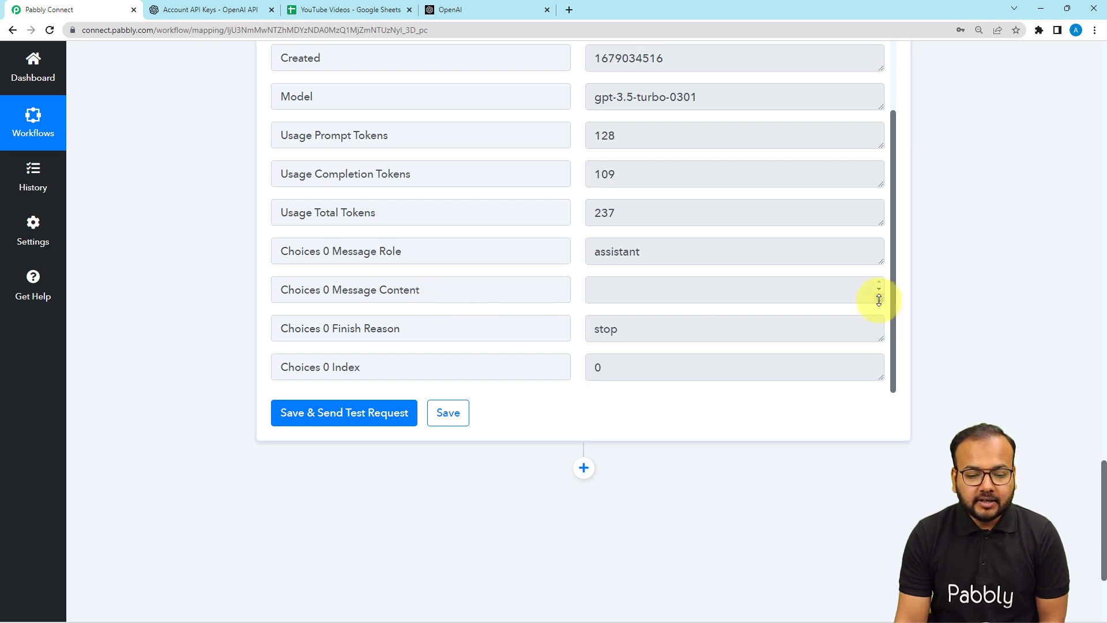
drag(879, 300, 886, 407)
scroll(731, 339, down, 1)
scroll(715, 339, up, 2)
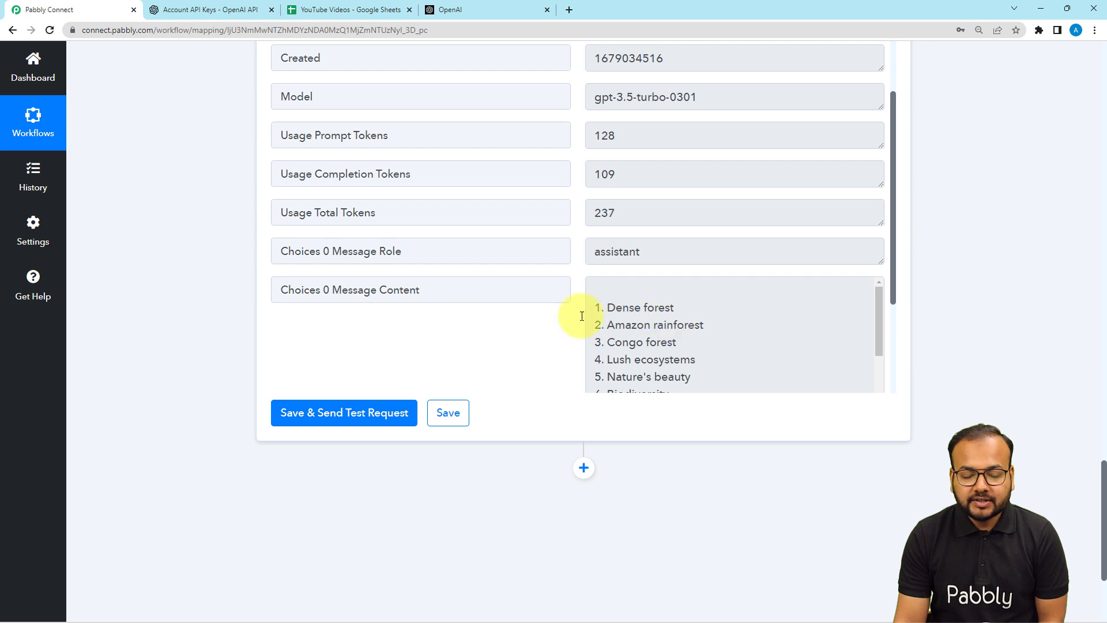
scroll(663, 320, down, 1)
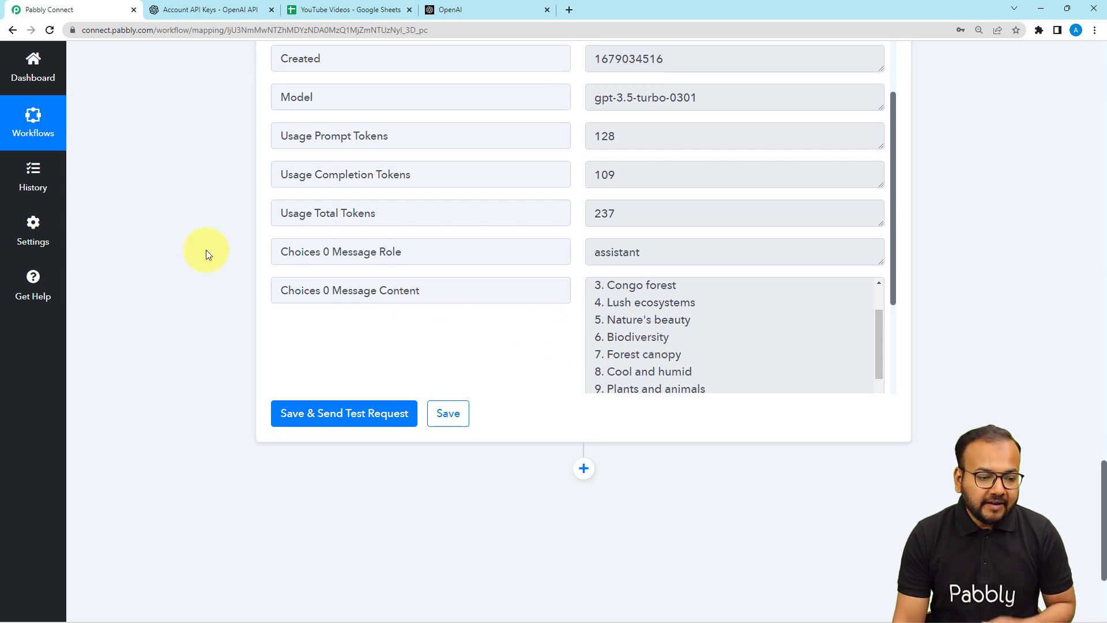
scroll(206, 251, up, 9)
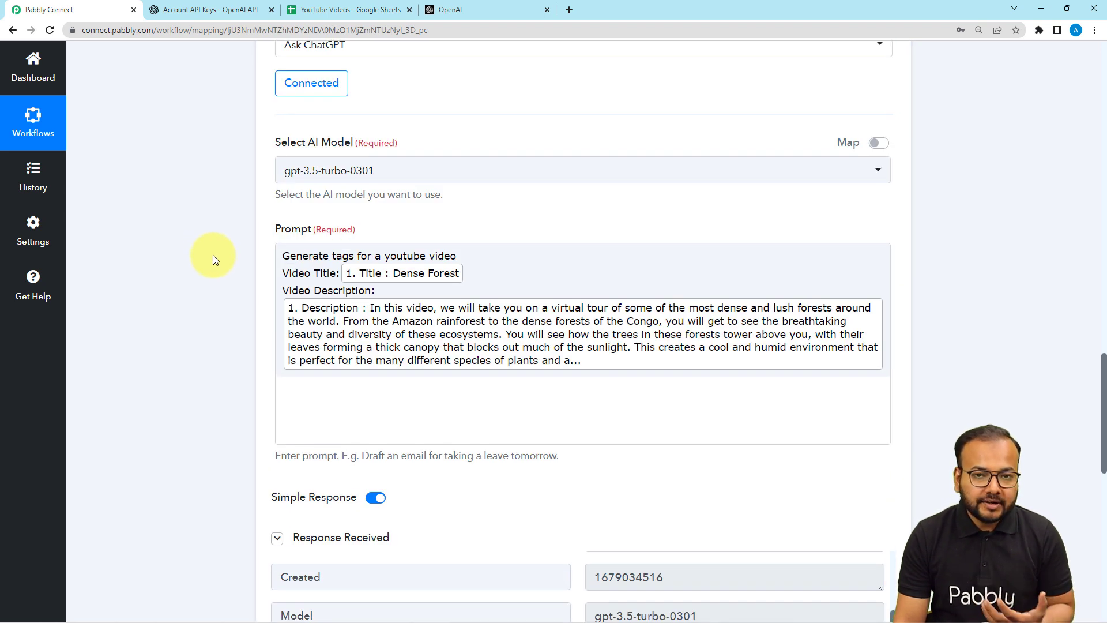
scroll(213, 255, down, 9)
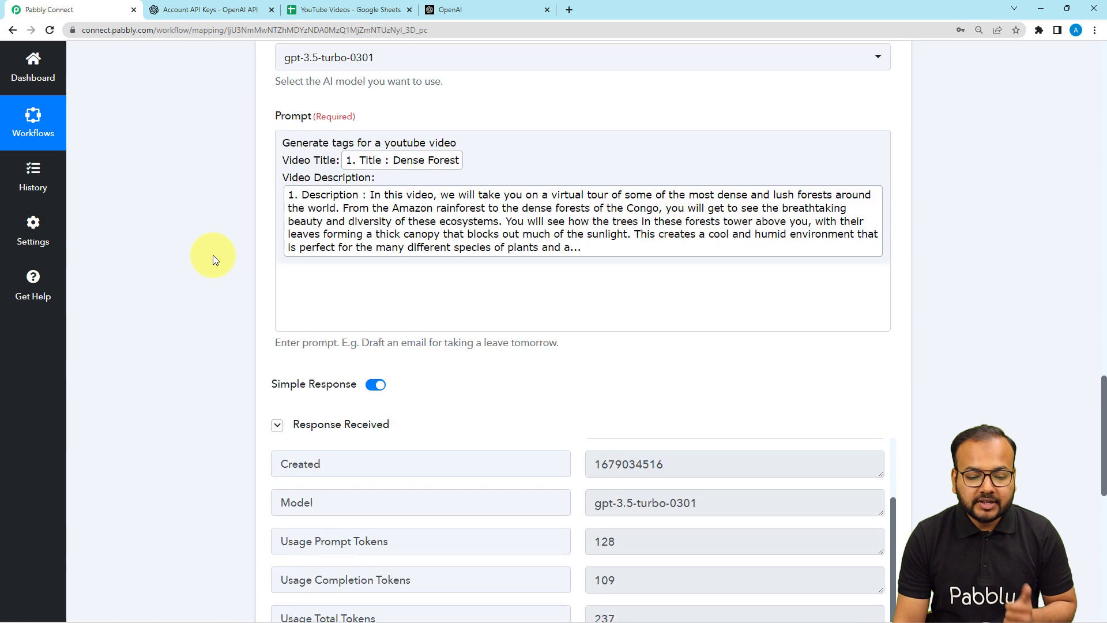
scroll(698, 343, down, 3)
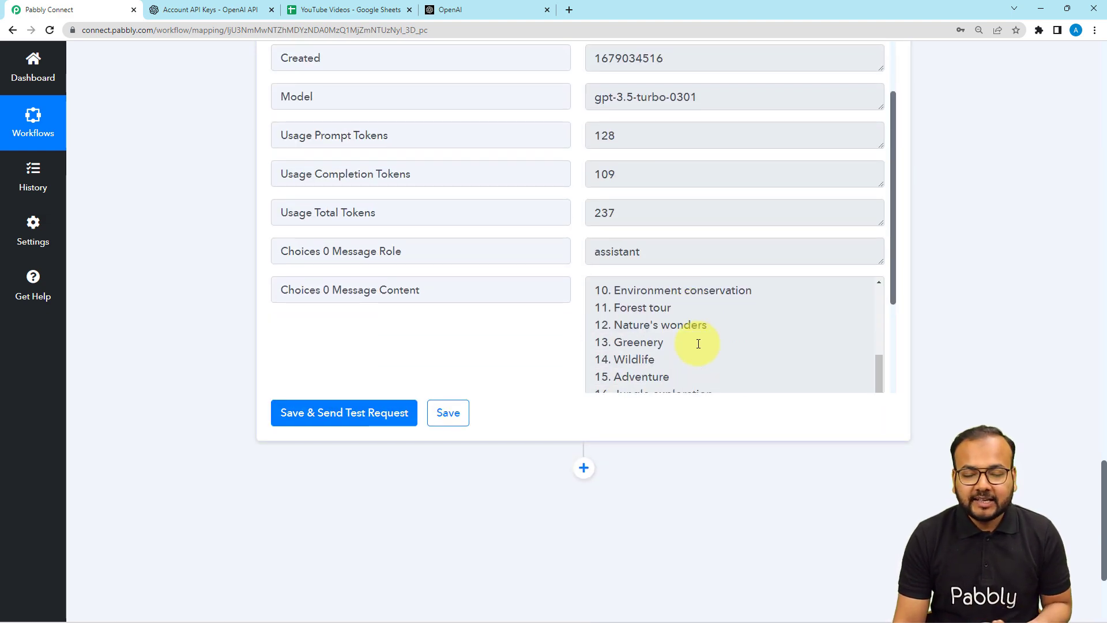
scroll(216, 278, down, 3)
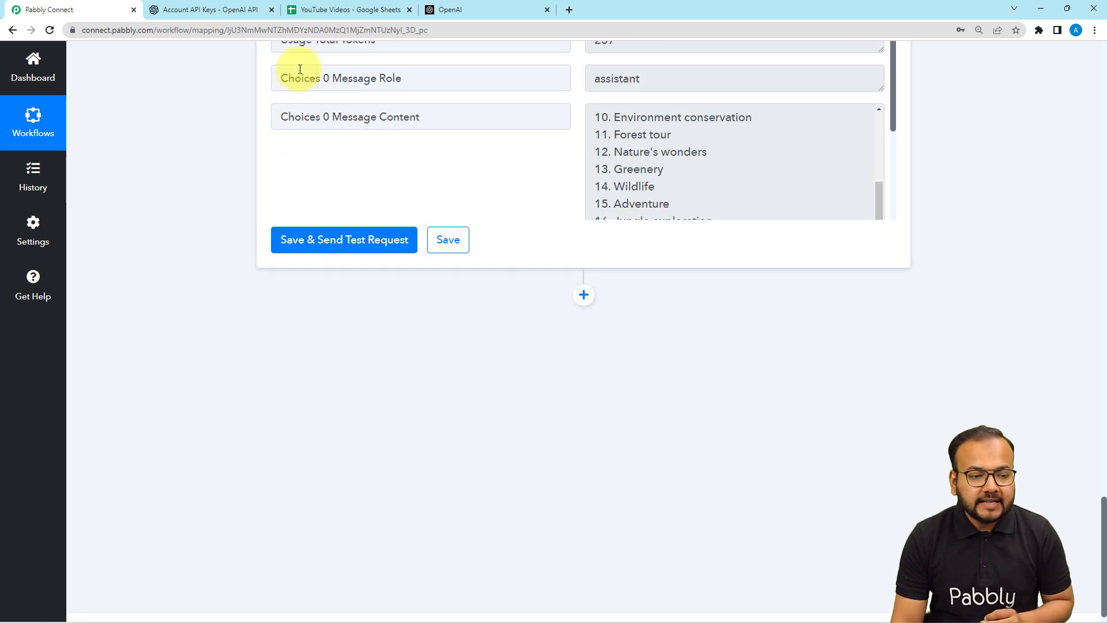
Step: Check the Tags column in the YouTube Videos spreadsheet, and add a Google Sheets action after the ChatGPT step in Pabbly Connect
click(321, 9)
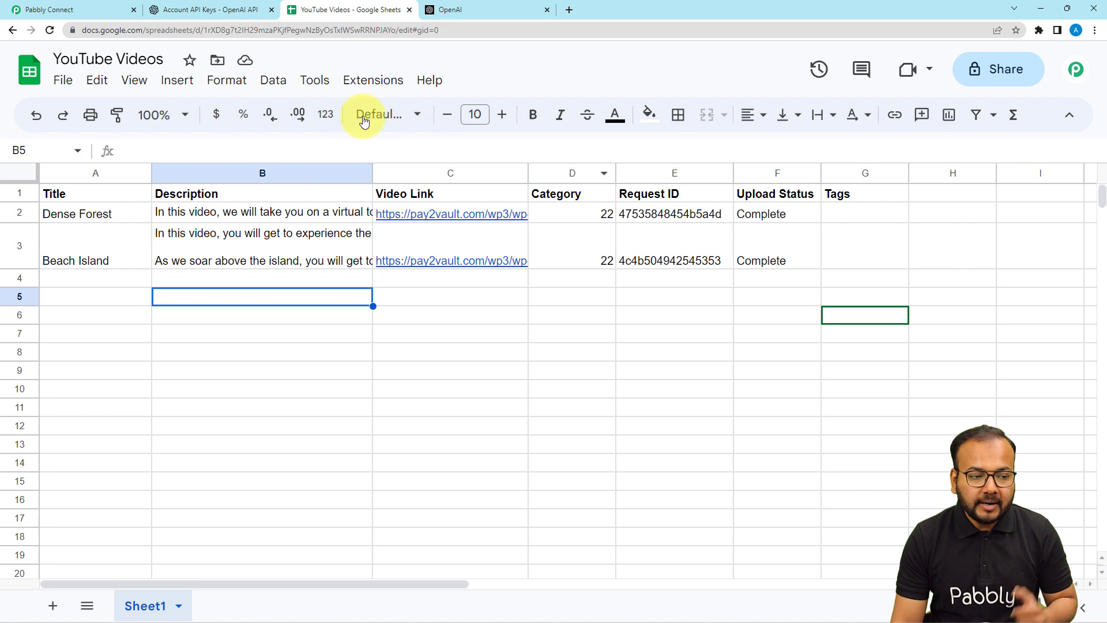
click(85, 19)
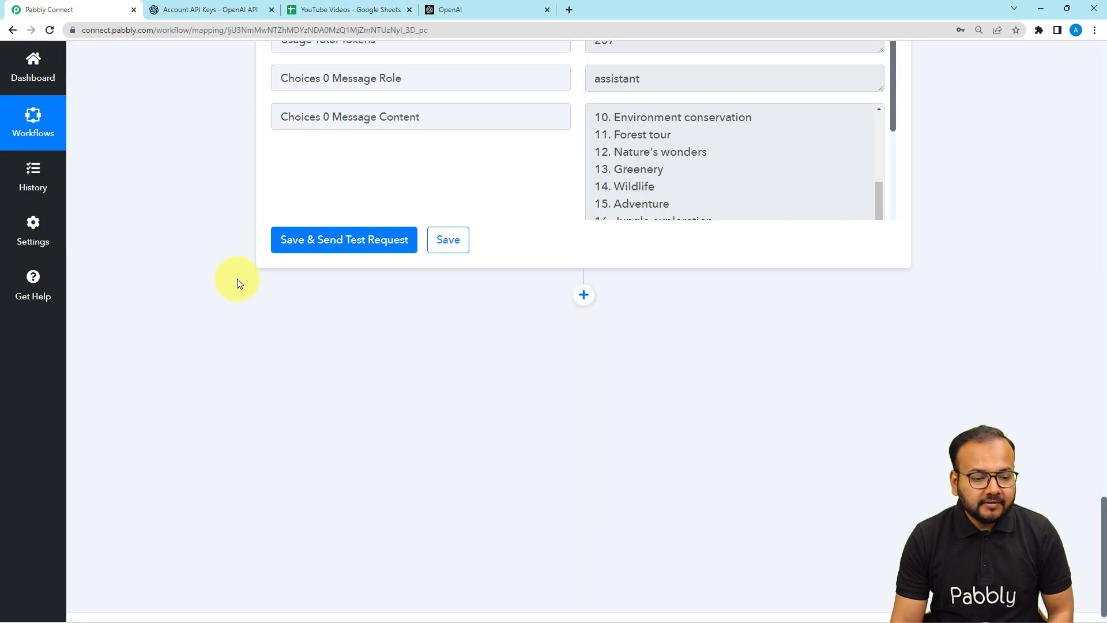
click(581, 297)
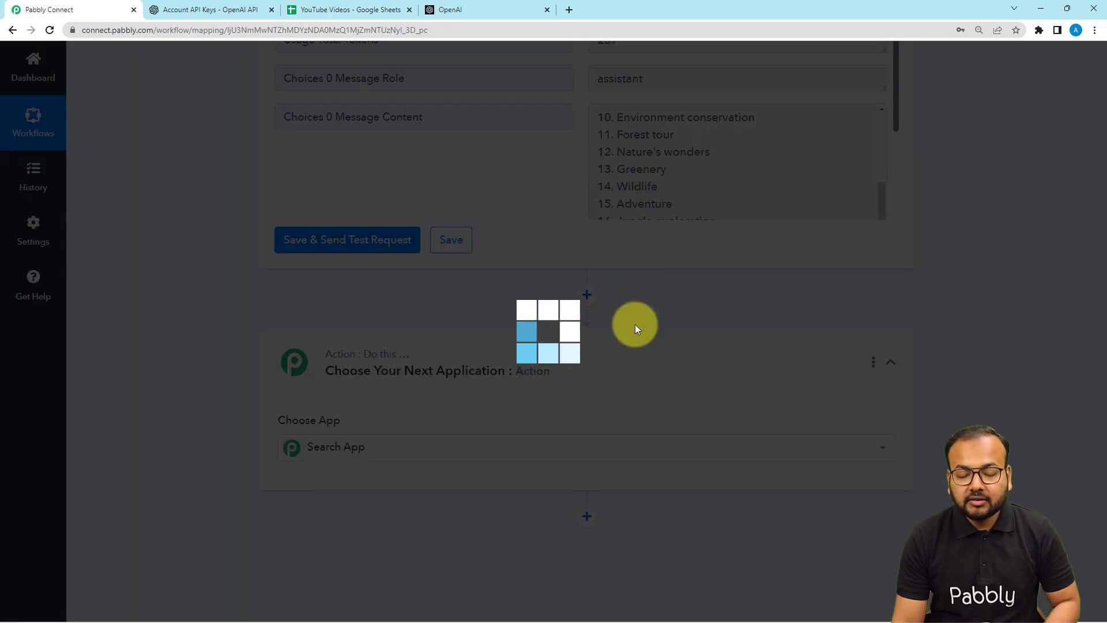
scroll(635, 328, down, 3)
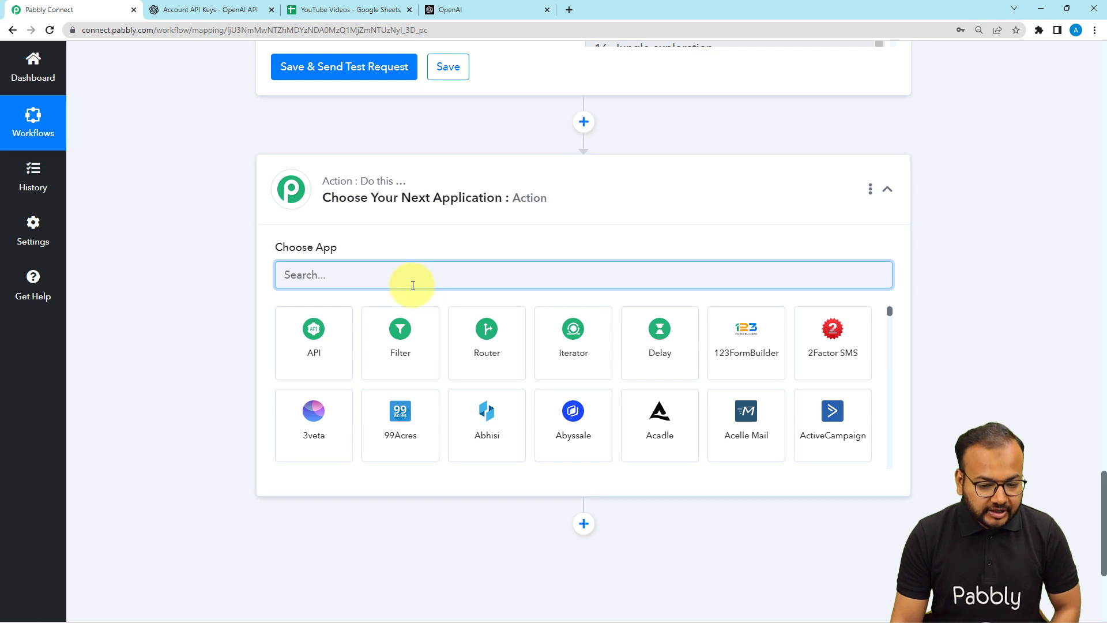
text(she)
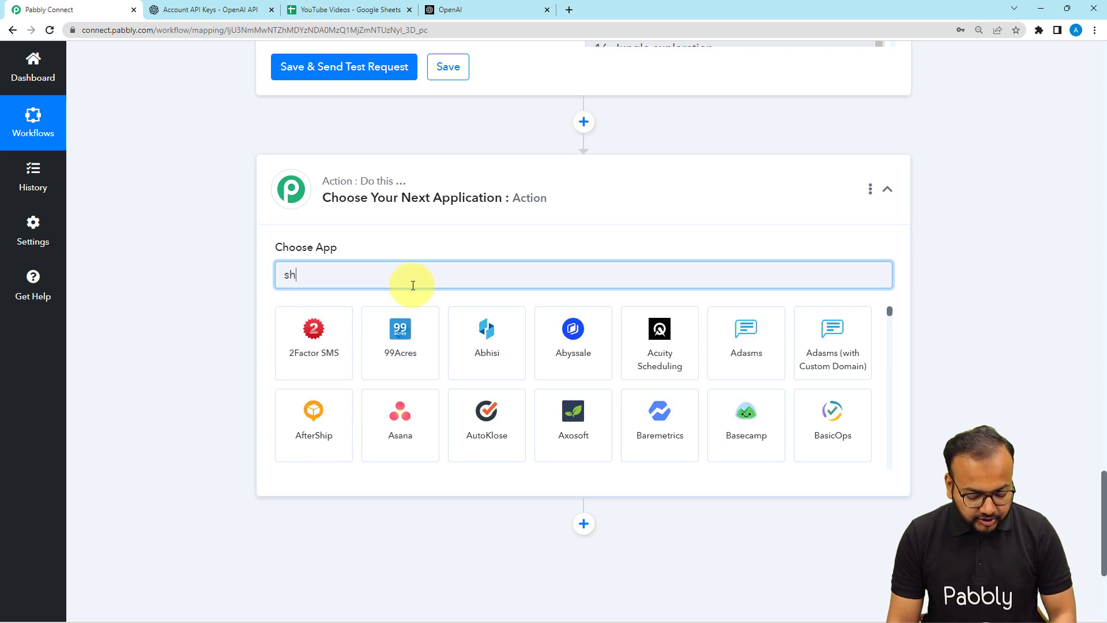
click(311, 329)
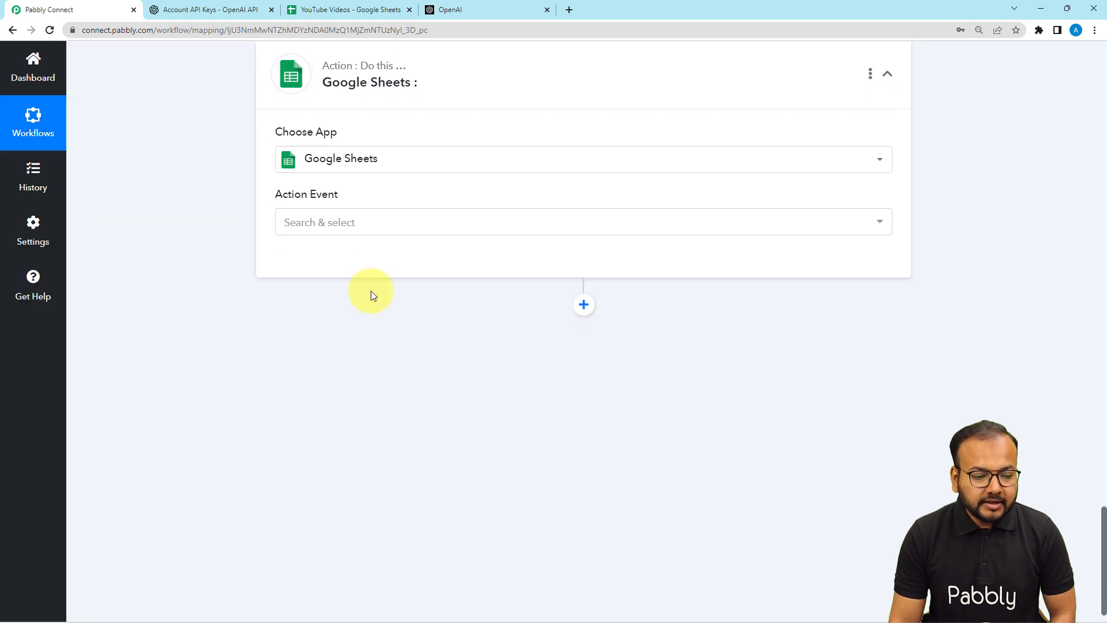
Step: Set the action event of the new Google Sheets step to Update Cell Value
click(351, 231)
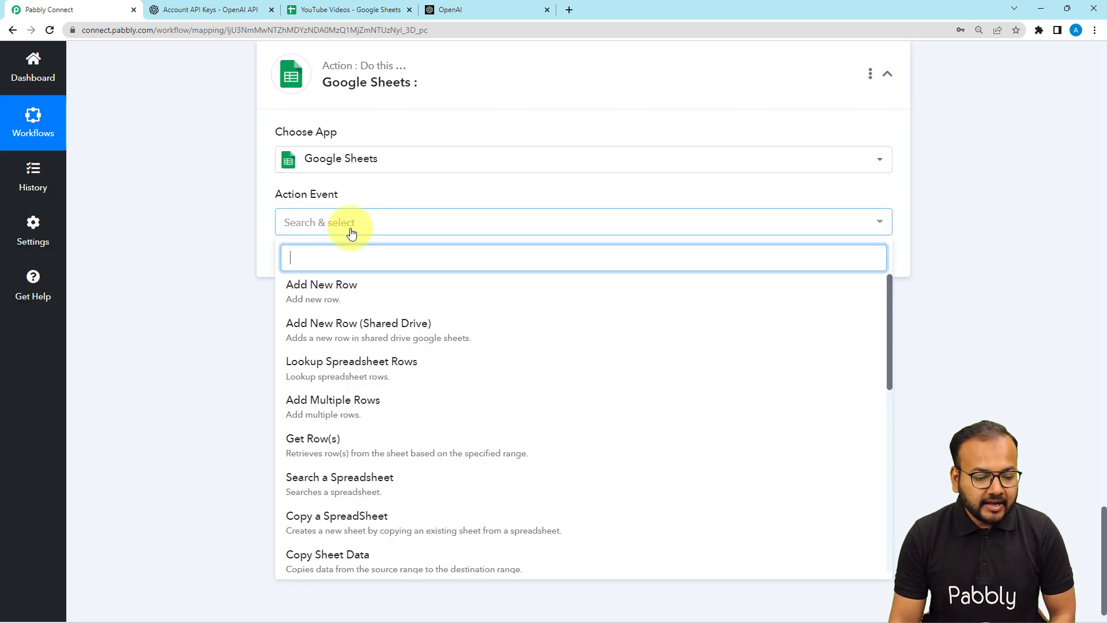
scroll(361, 425, down, 5)
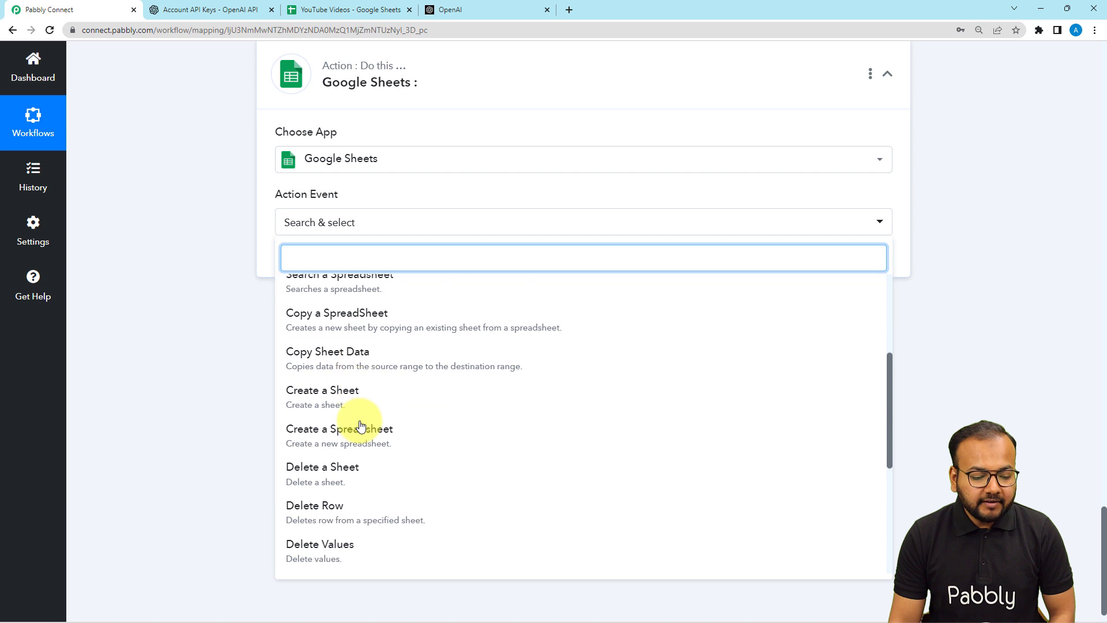
scroll(361, 426, down, 2)
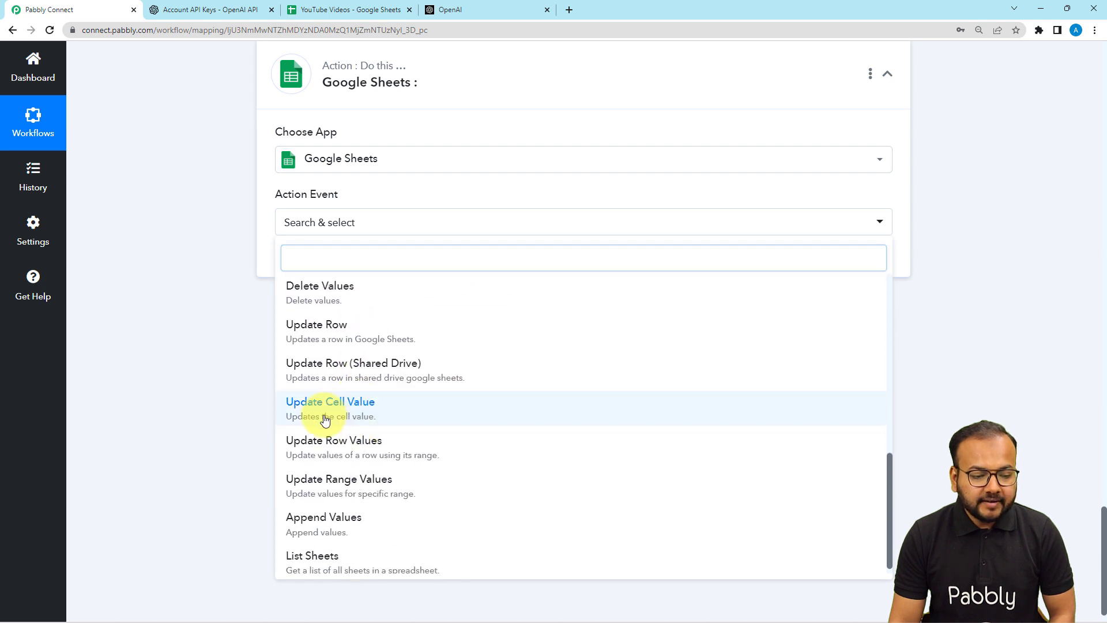
click(324, 420)
Step: Connect the Update Cell Value action using the existing connection Google Sheets #25
click(303, 261)
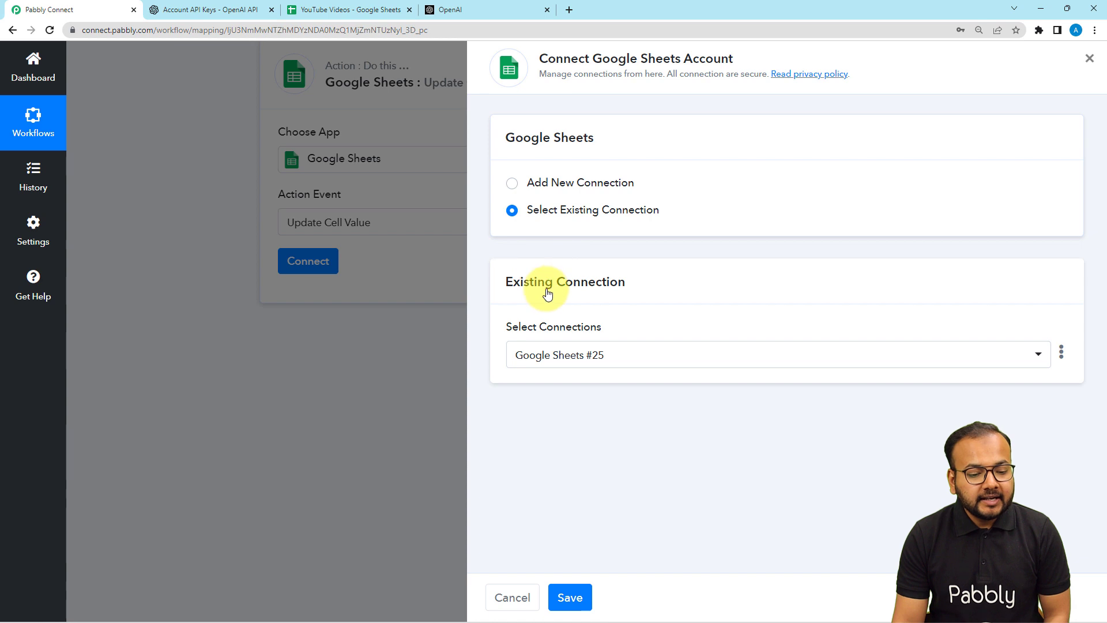
click(584, 353)
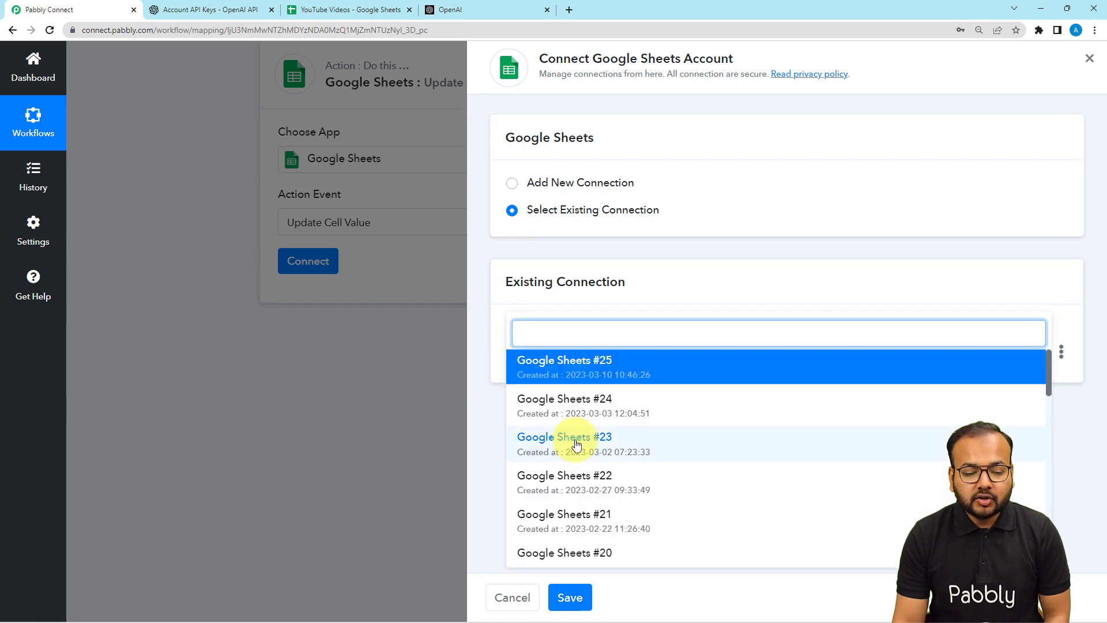
click(527, 363)
click(570, 597)
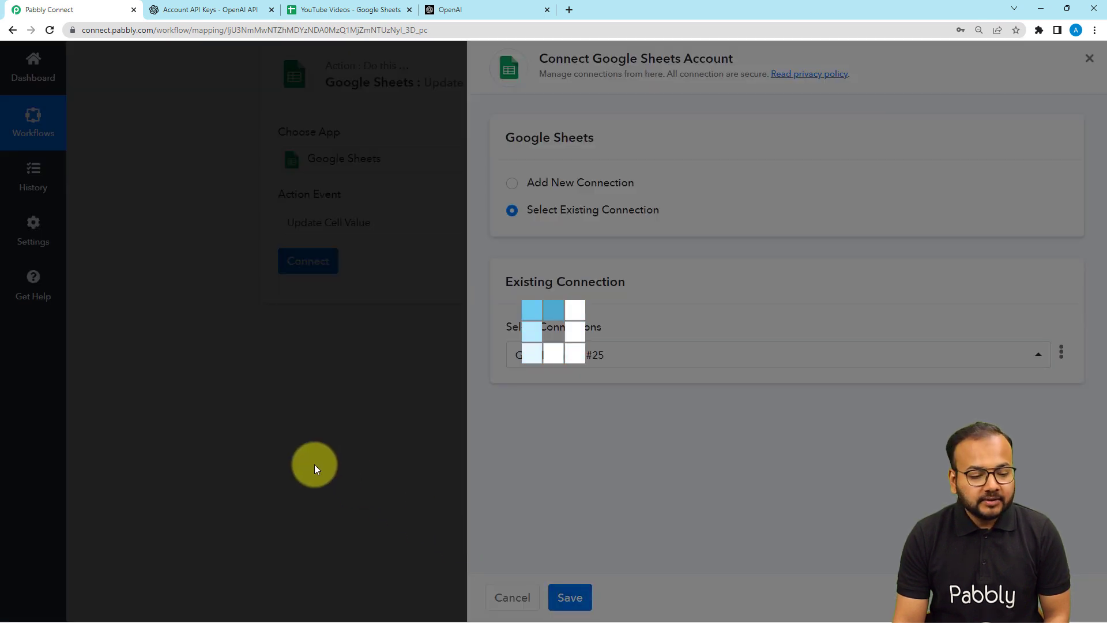
scroll(267, 320, down, 2)
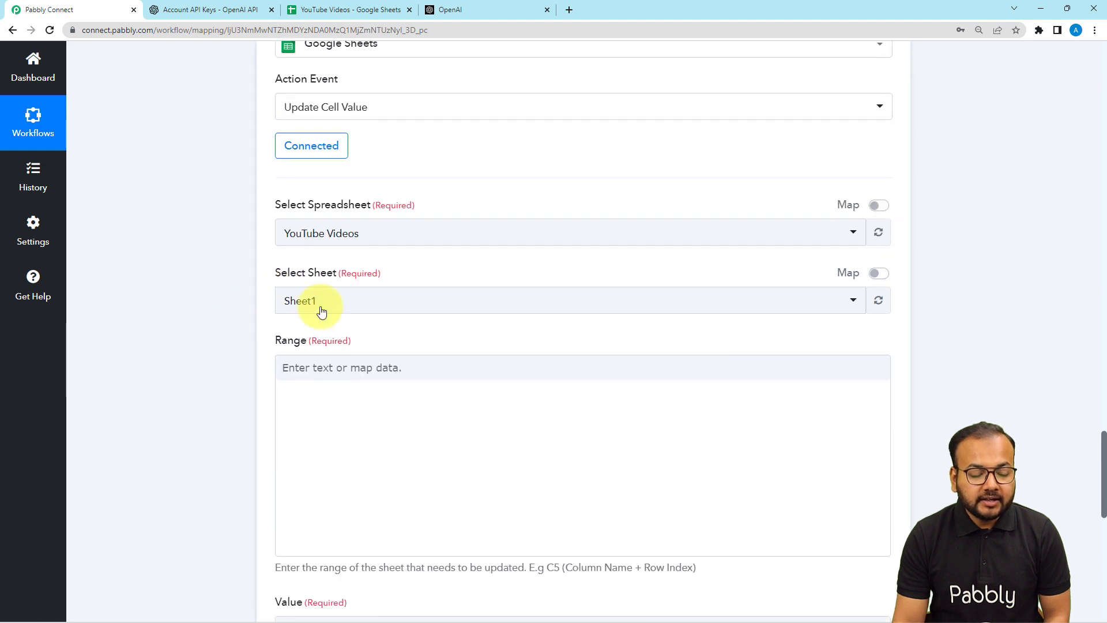
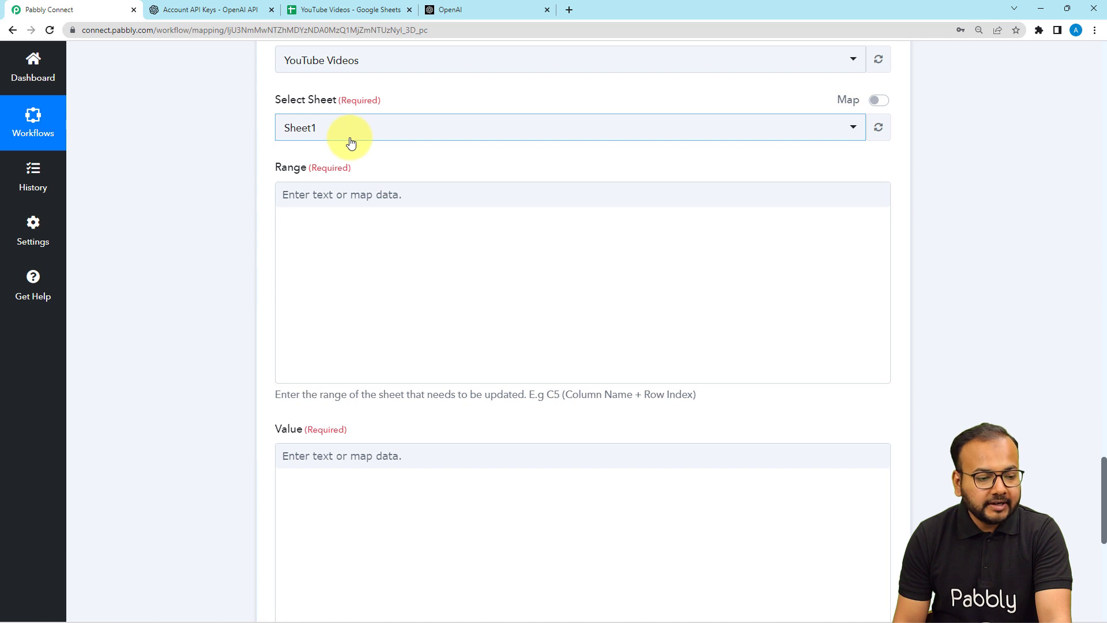
Step: Check the Tags column's letter in the YouTube Videos spreadsheet, and set the cell update range to G followed by the trigger's mapped RowIndex
click(341, 191)
scroll(321, 192, down, 1)
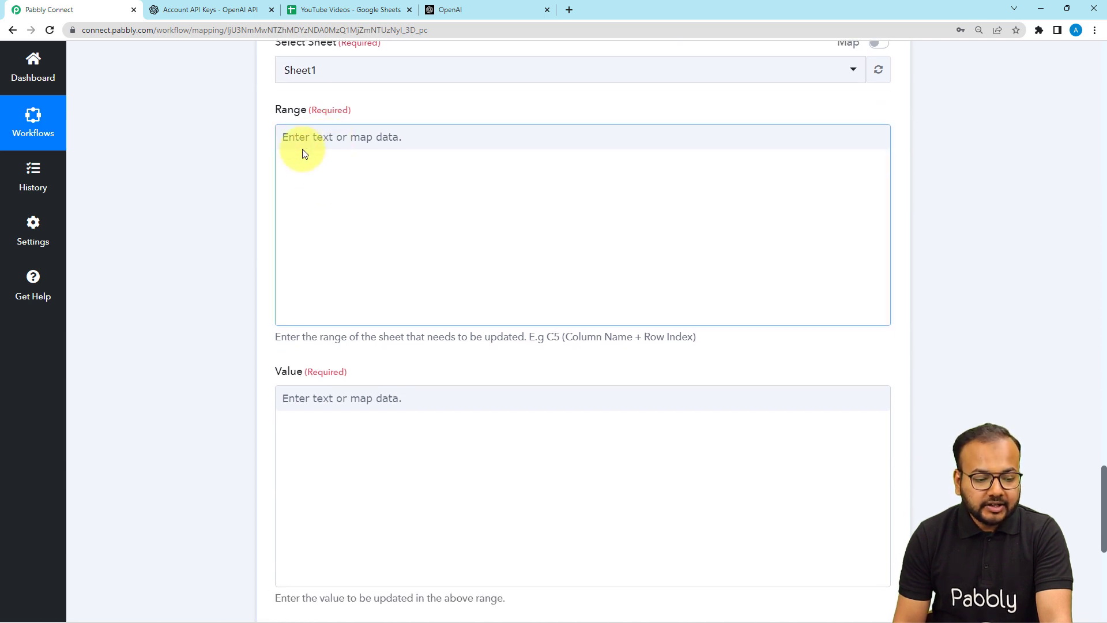
click(234, 171)
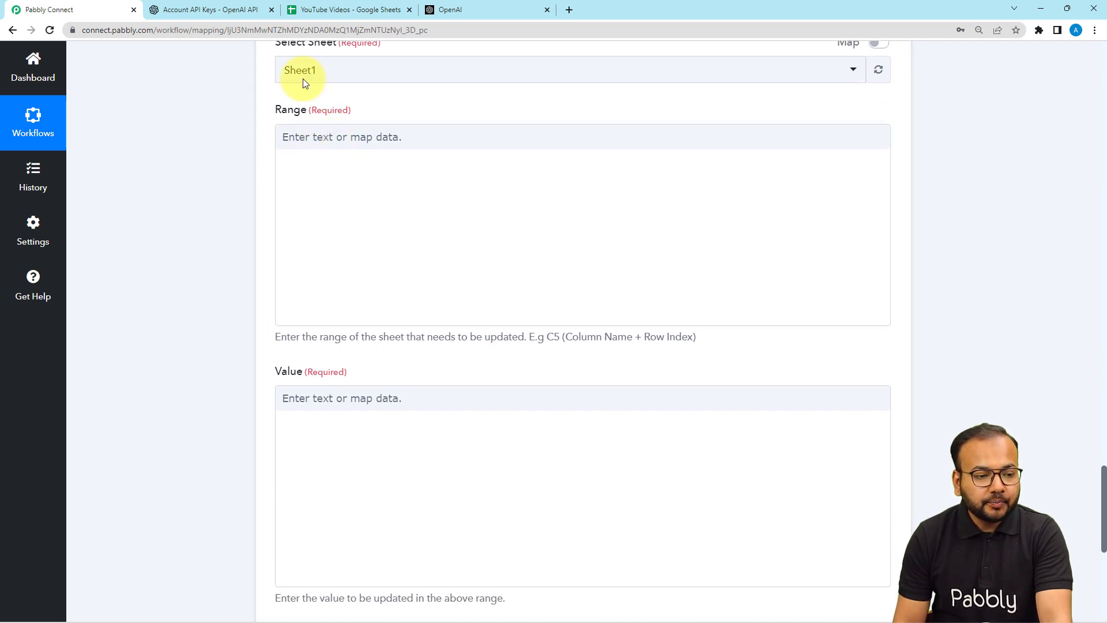
click(300, 9)
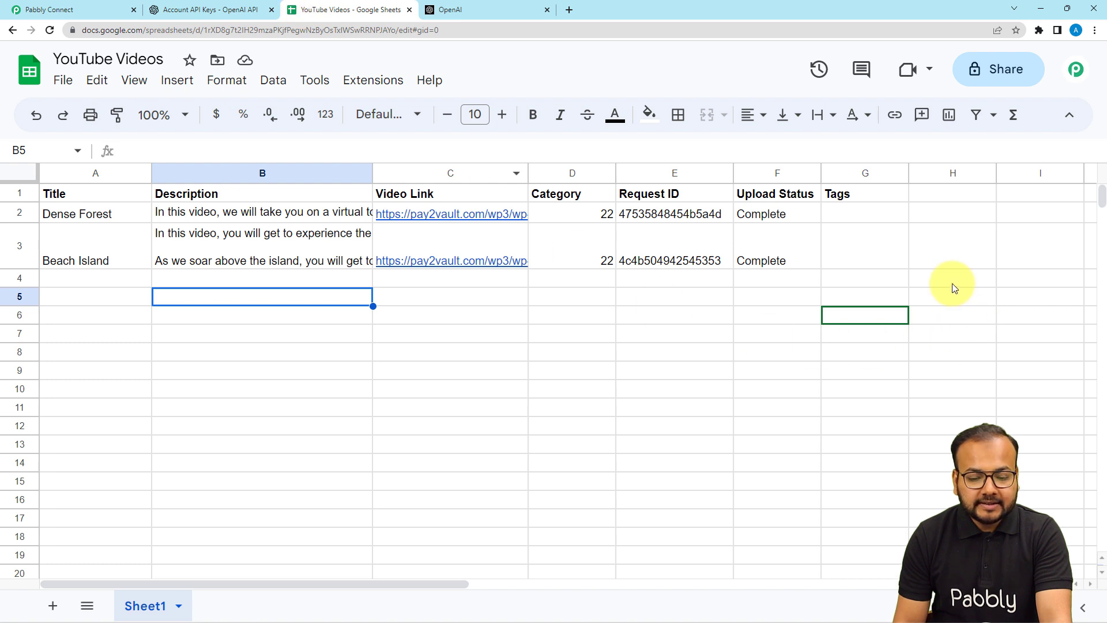
click(851, 223)
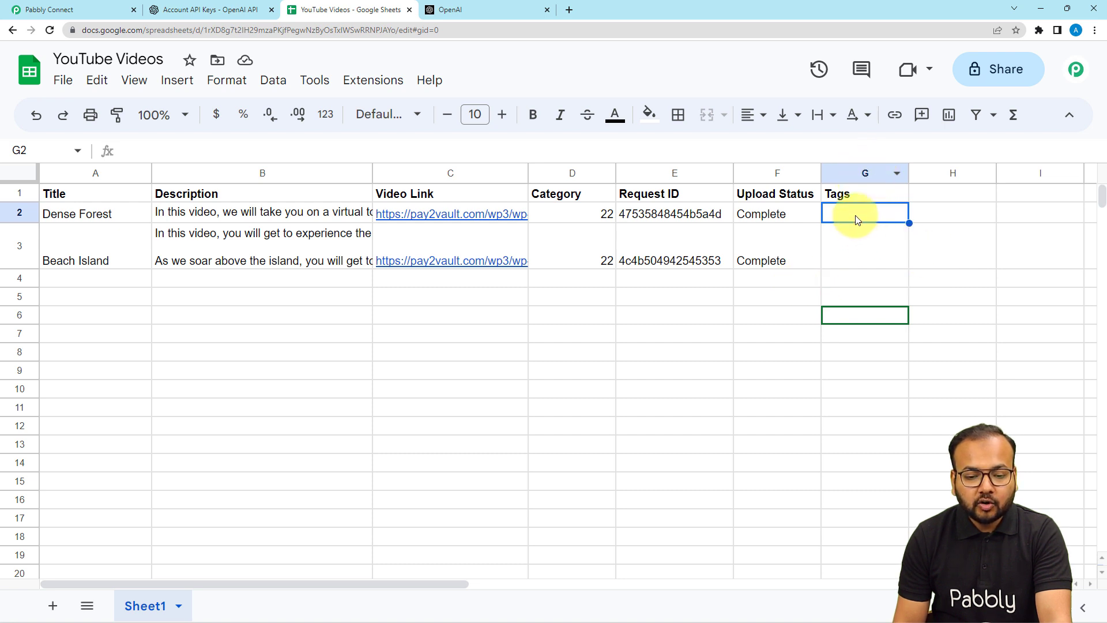
click(94, 13)
click(301, 167)
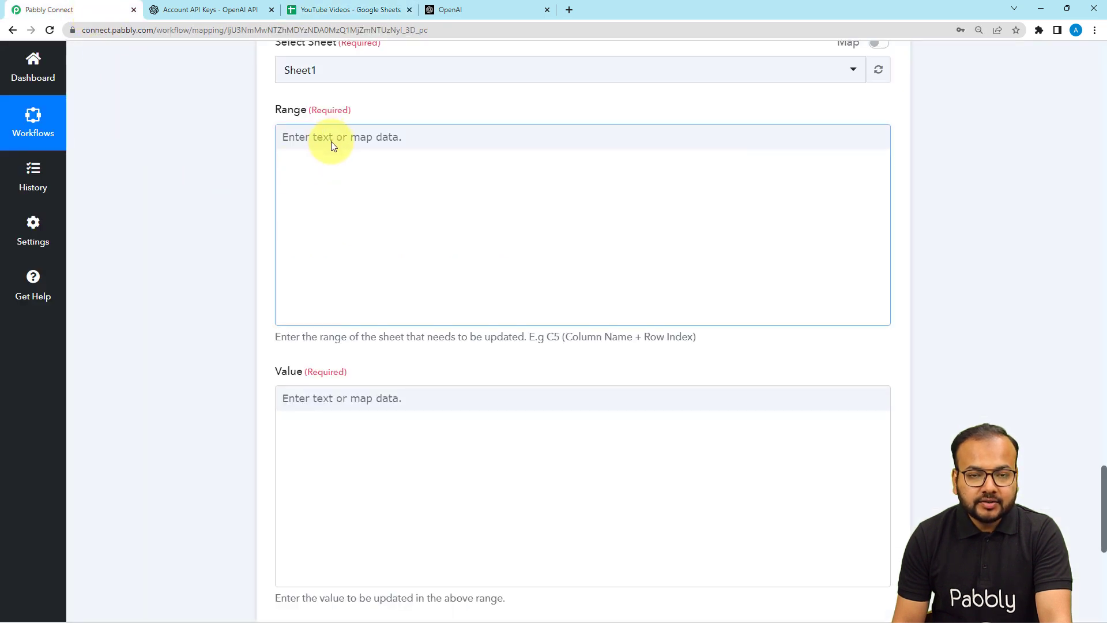
click(331, 140)
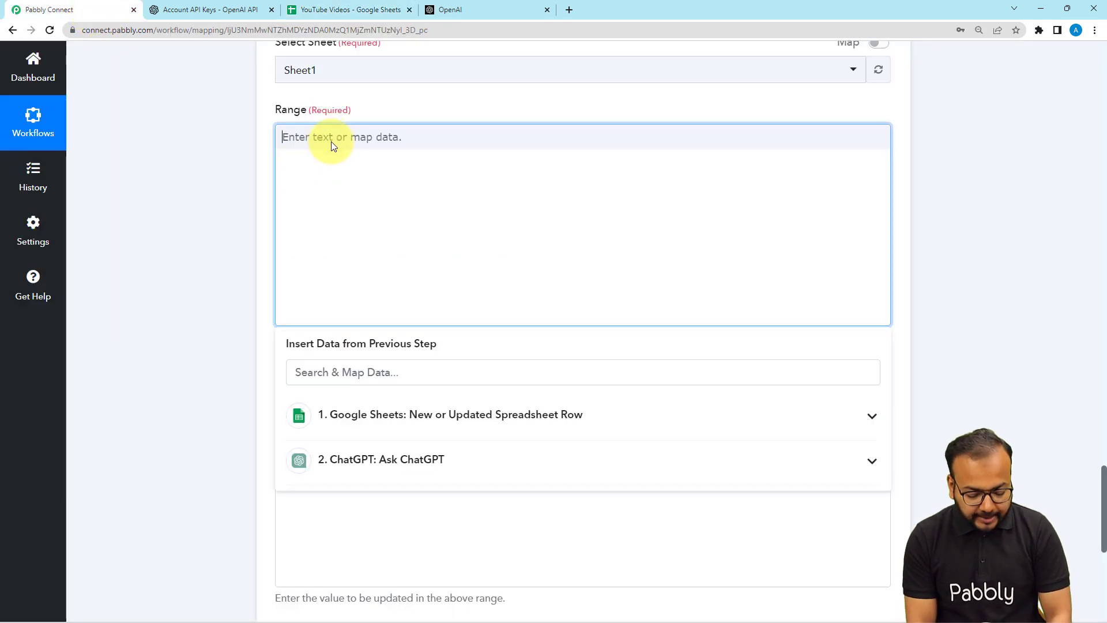
text(G)
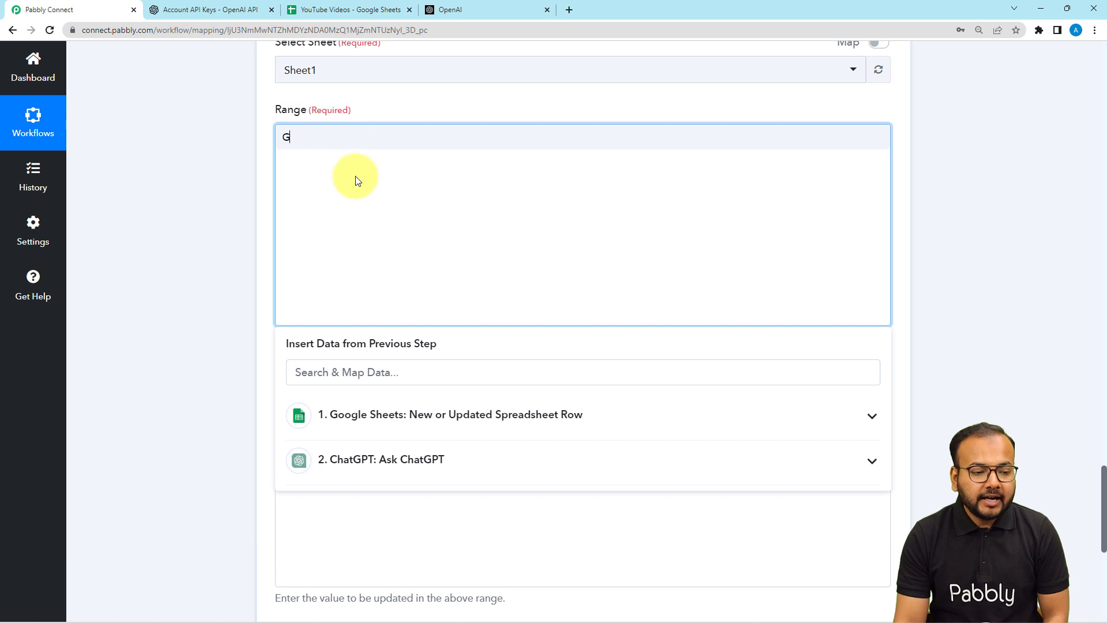
scroll(256, 331, down, 2)
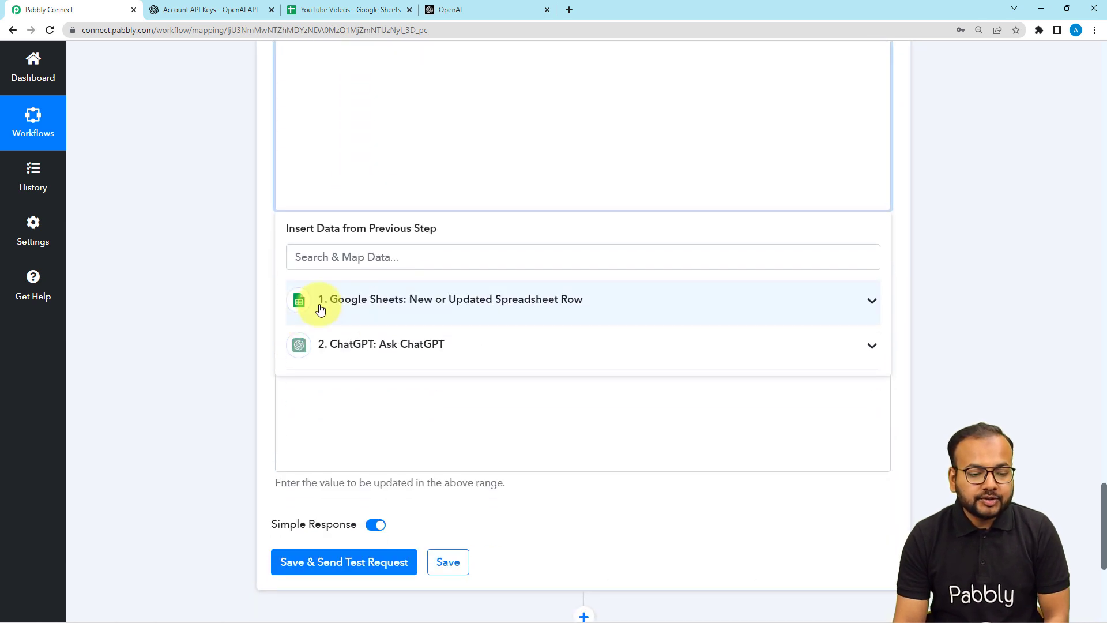
click(386, 315)
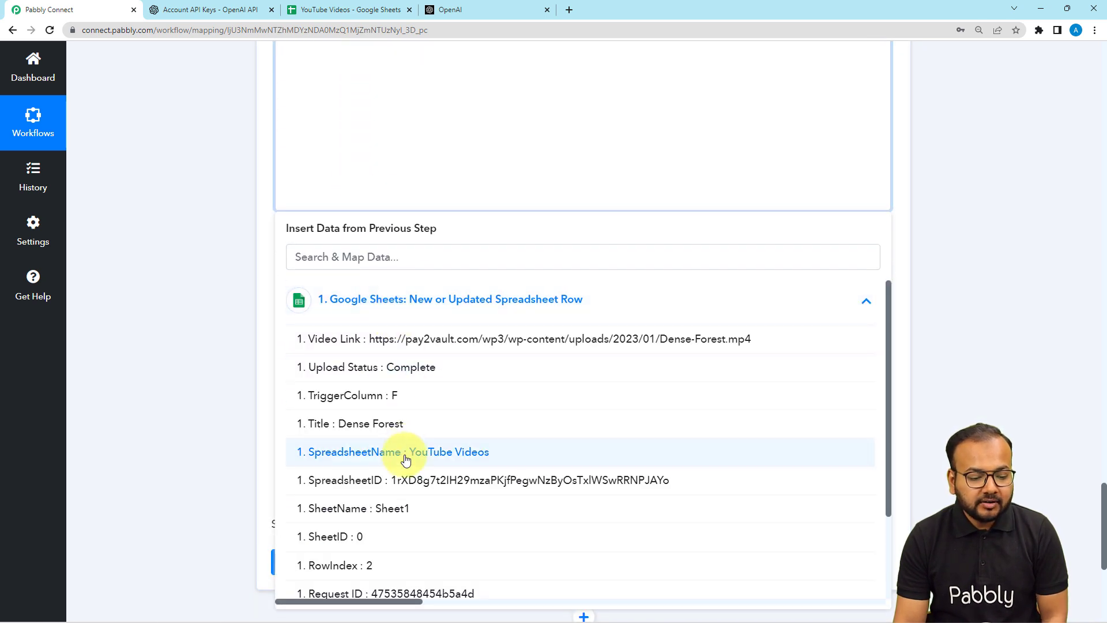
scroll(405, 460, down, 2)
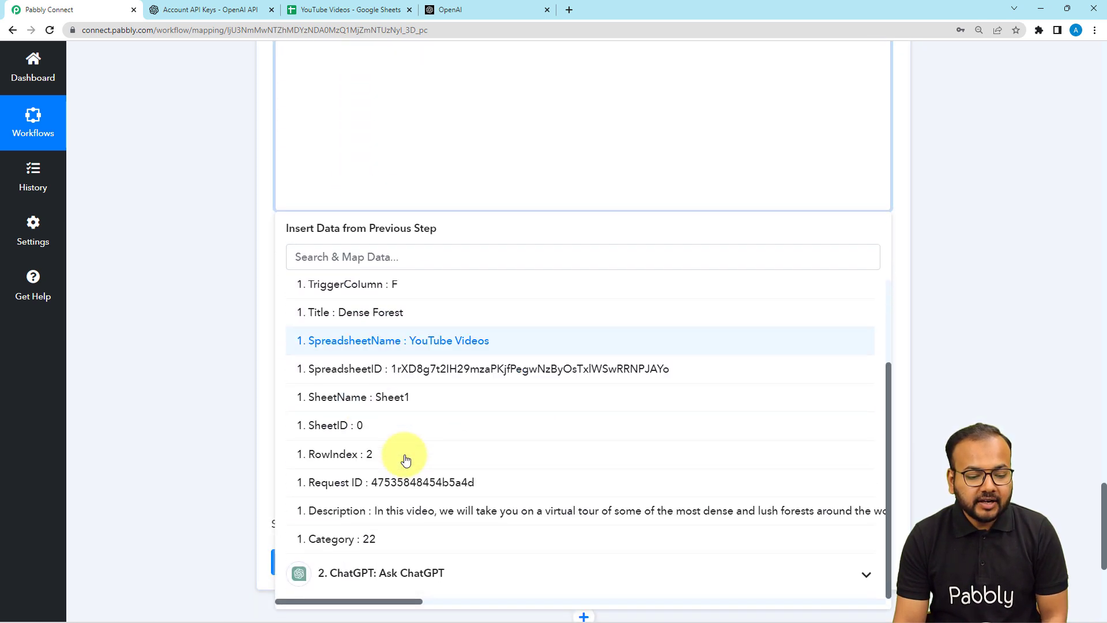
click(361, 463)
scroll(171, 309, up, 1)
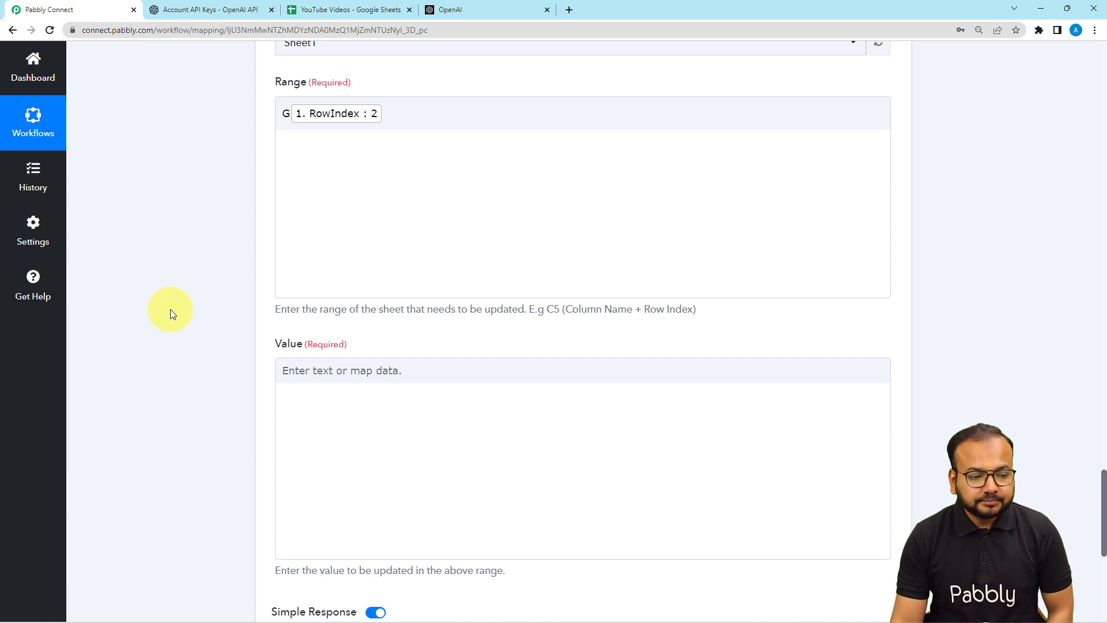
Step: Map the ChatGPT step's Choices 0 Message Content as the value to write into the cell
scroll(171, 309, down, 1)
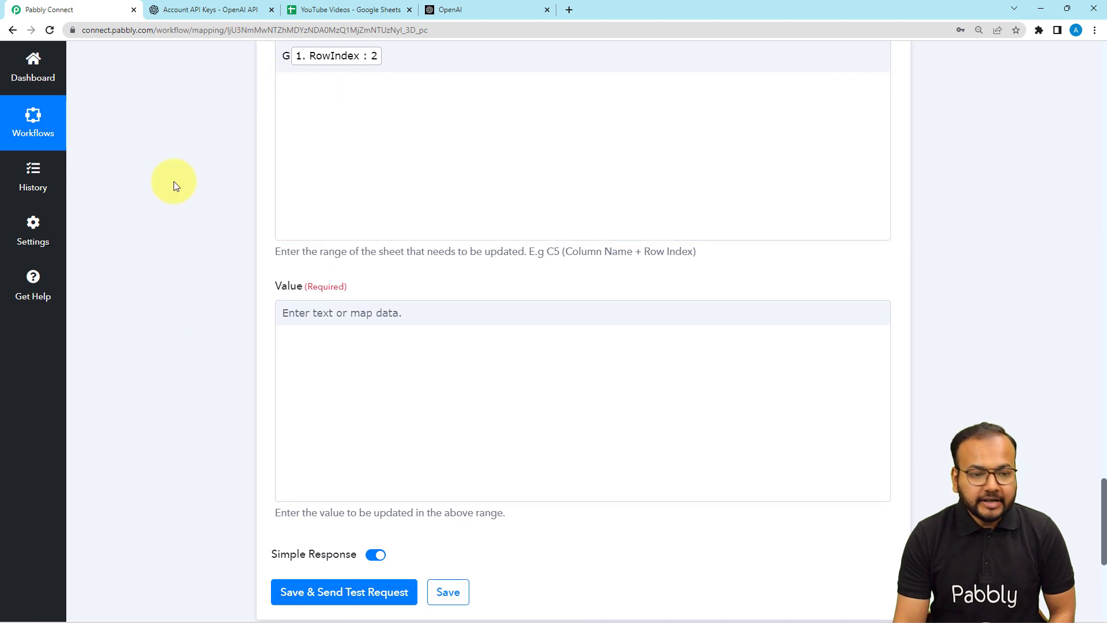
scroll(172, 196, down, 2)
click(293, 207)
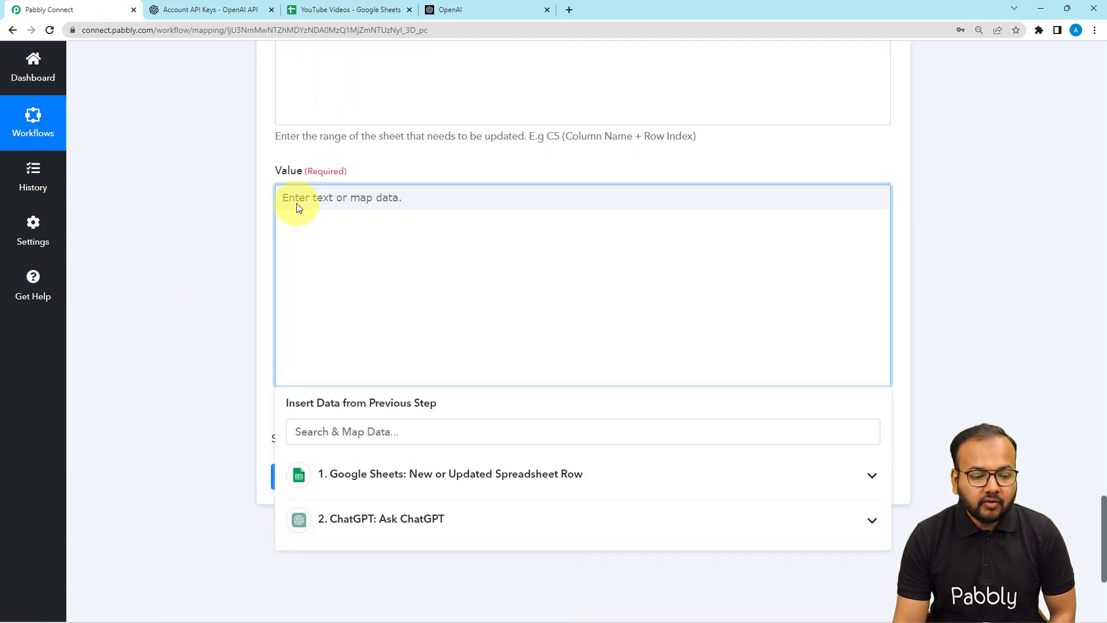
scroll(175, 304, down, 1)
scroll(174, 303, down, 1)
click(323, 413)
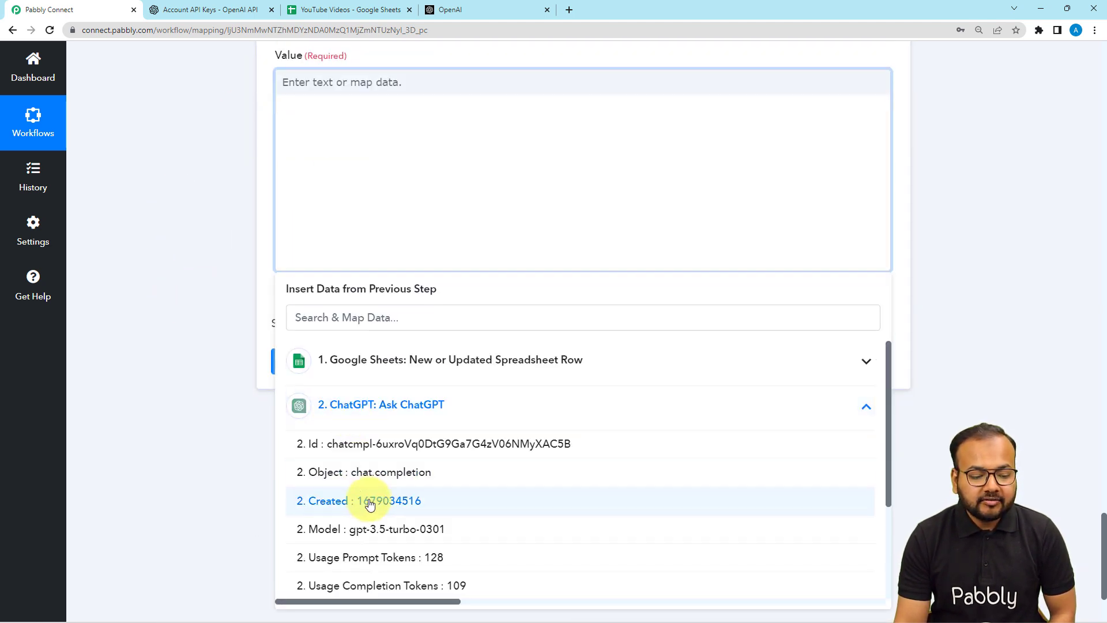
scroll(371, 506, down, 1)
scroll(371, 509, down, 1)
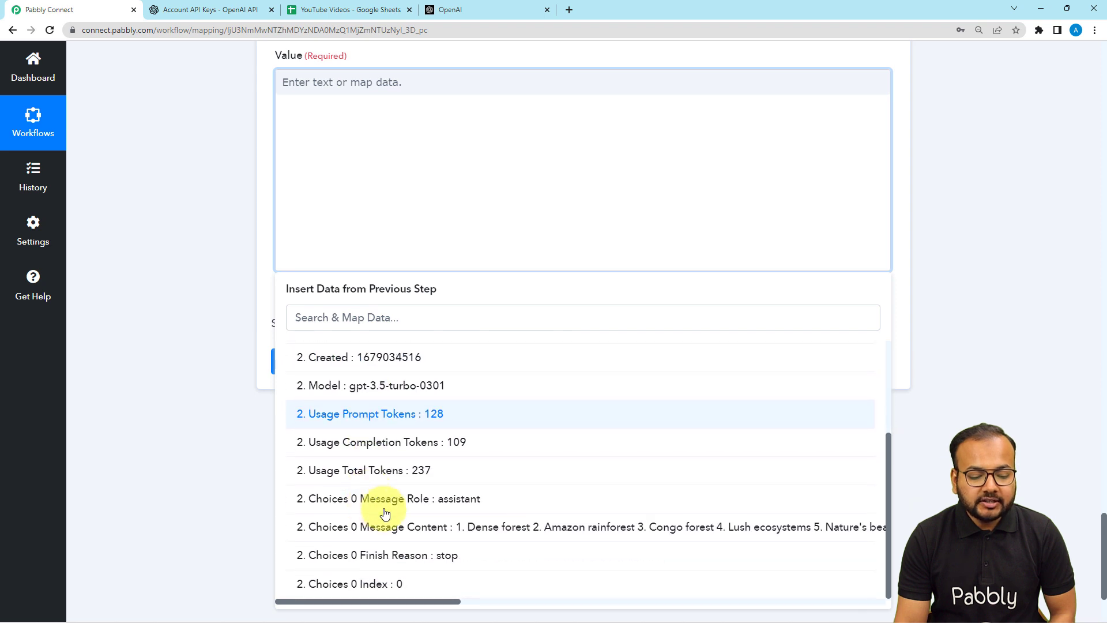
click(424, 530)
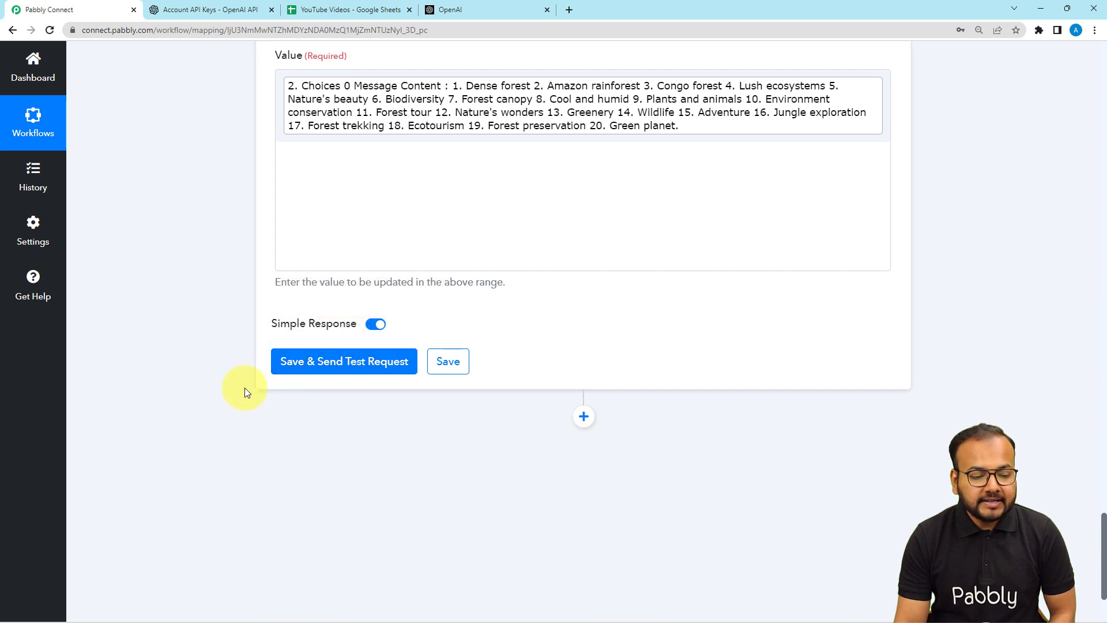
Step: Save the Update Cell Value action with a test request, and review the Dense Forest row's Tags cell in the YouTube Videos spreadsheet
click(350, 10)
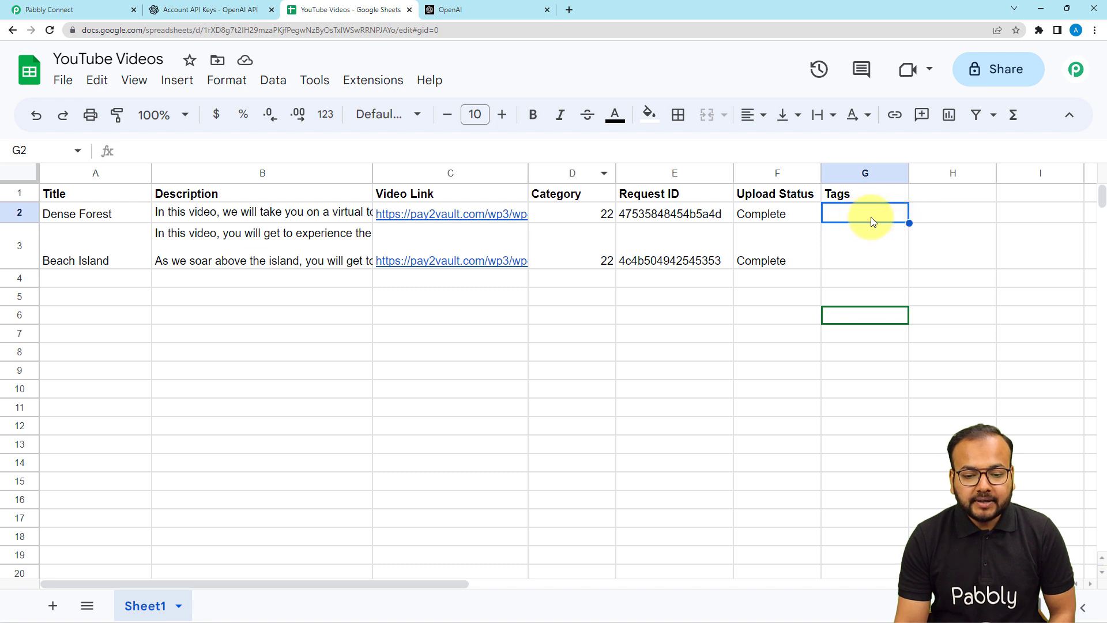
click(114, 14)
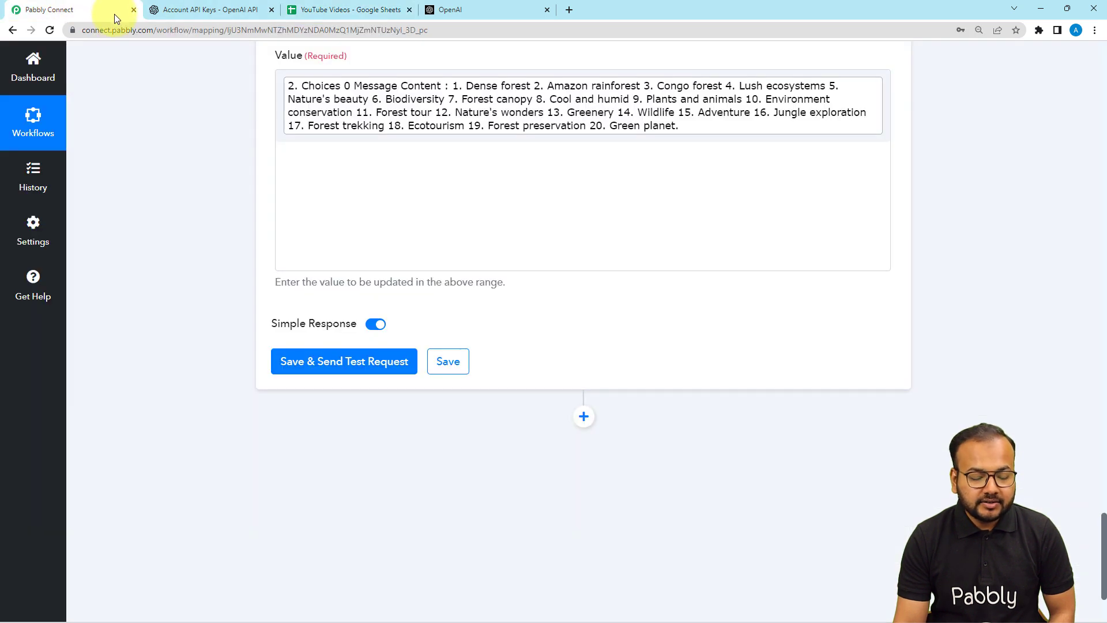
click(273, 371)
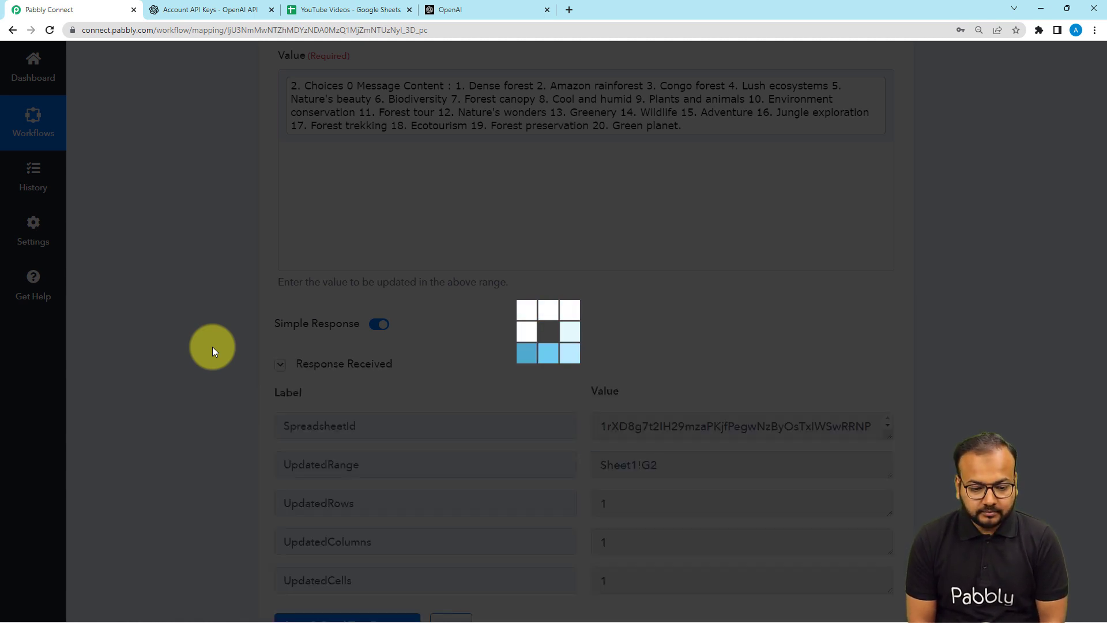
scroll(213, 347, down, 3)
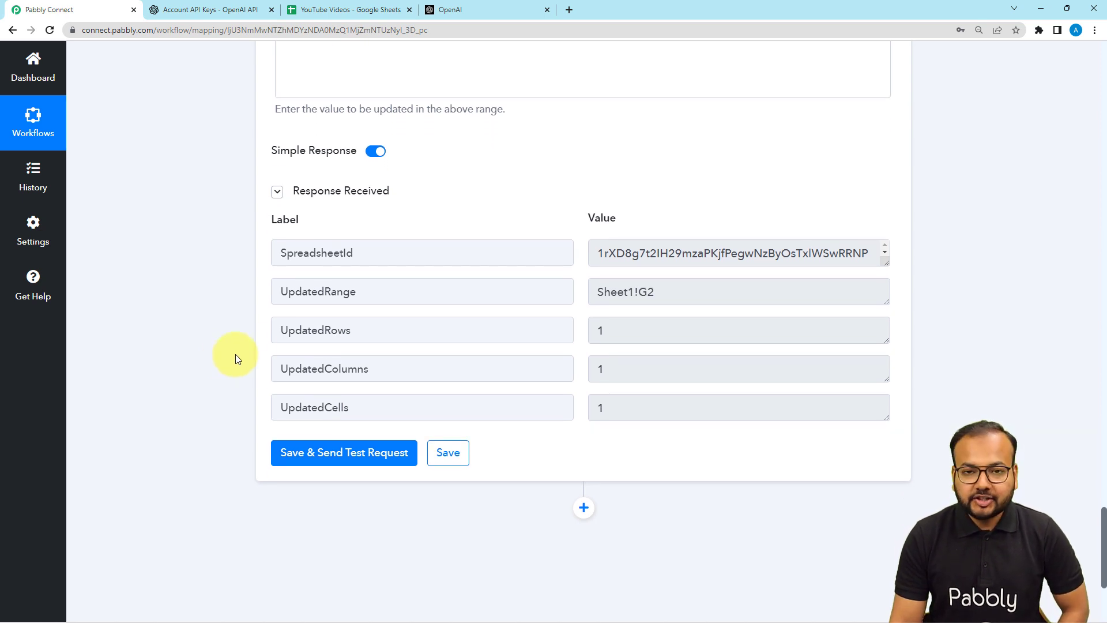
click(333, 7)
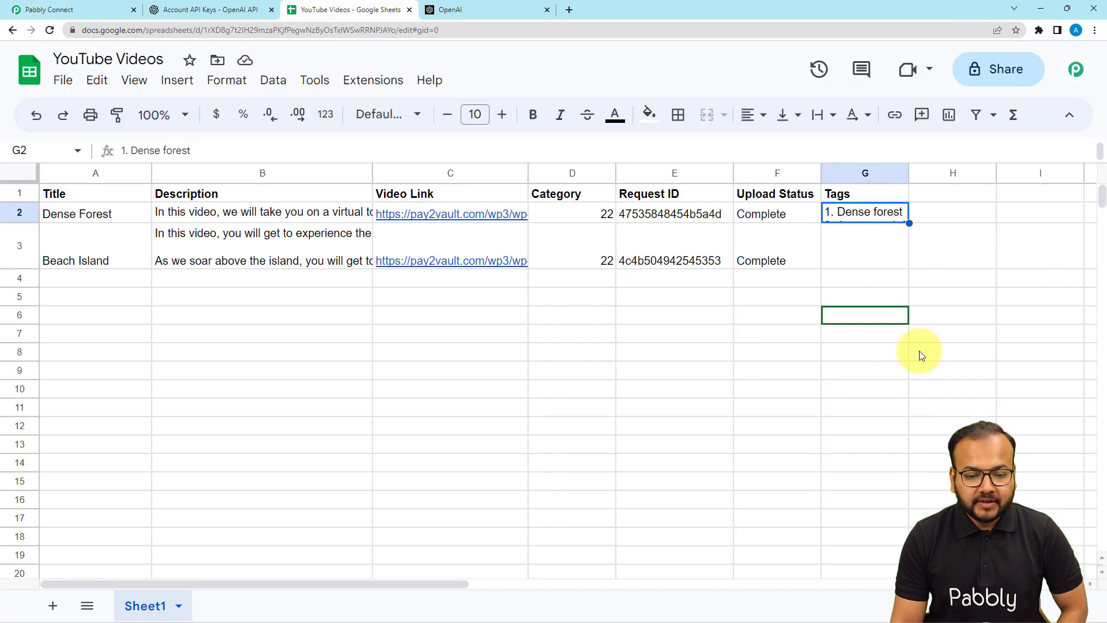
double_click(888, 216)
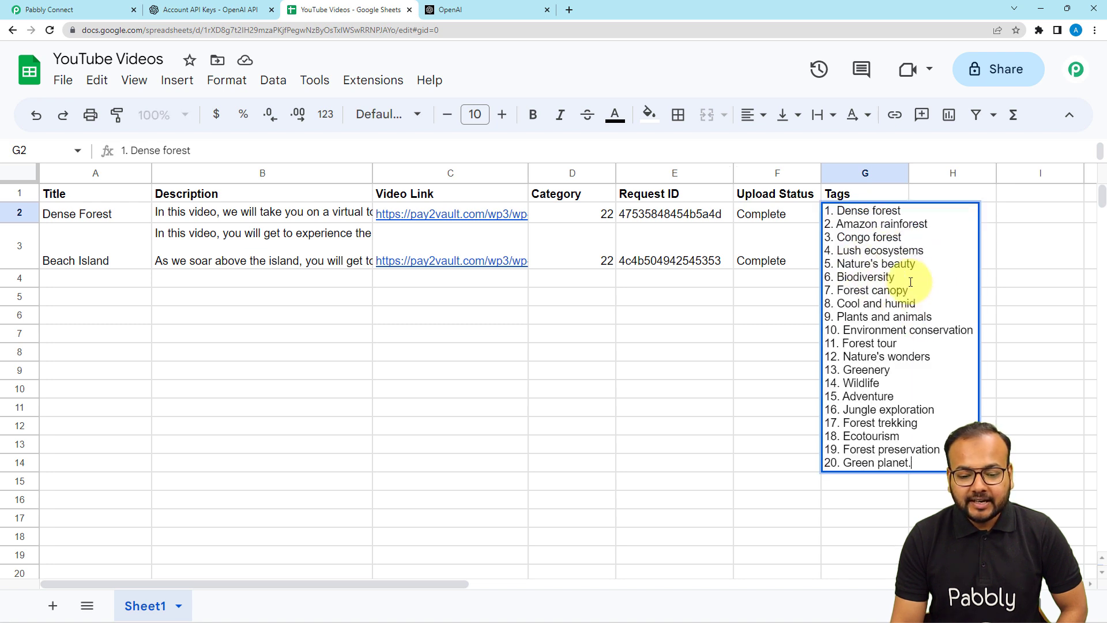
click(777, 280)
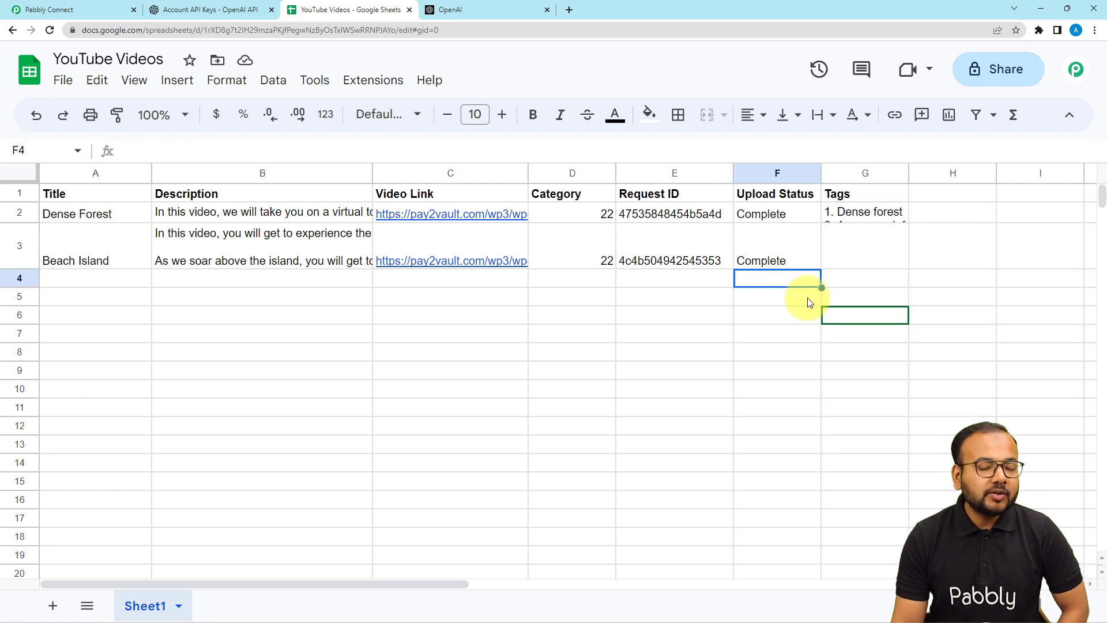
click(68, 11)
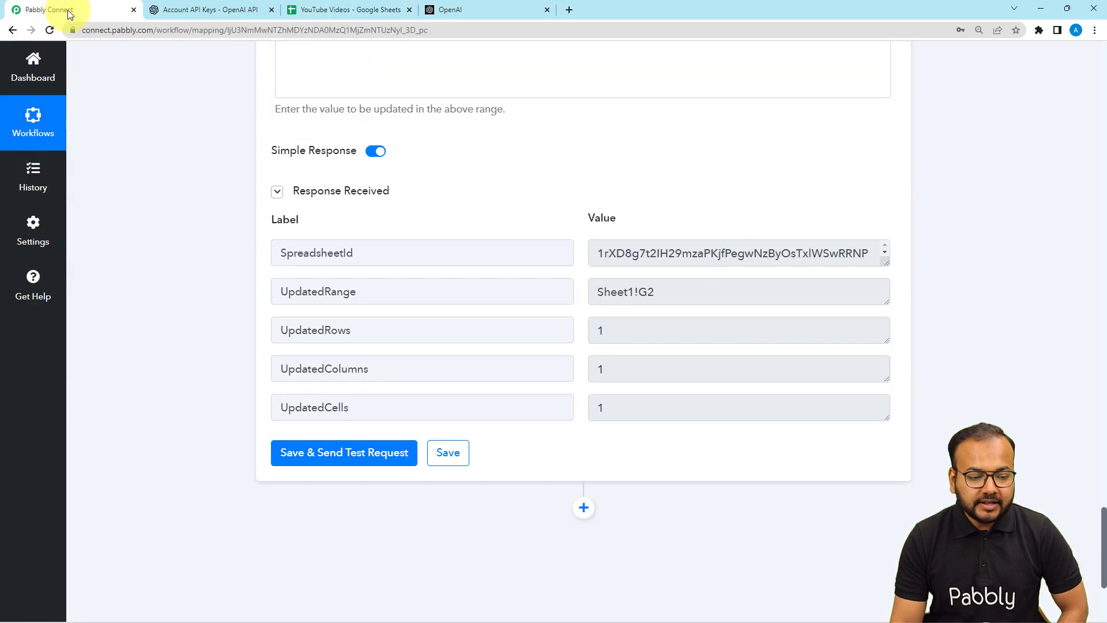
scroll(216, 279, up, 1)
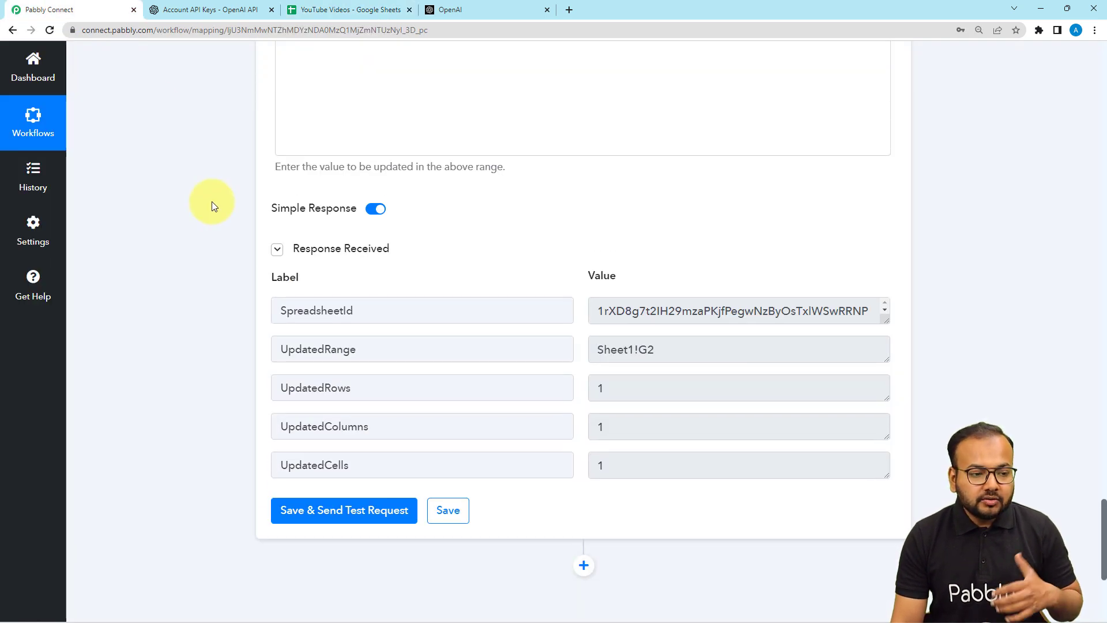
click(316, 11)
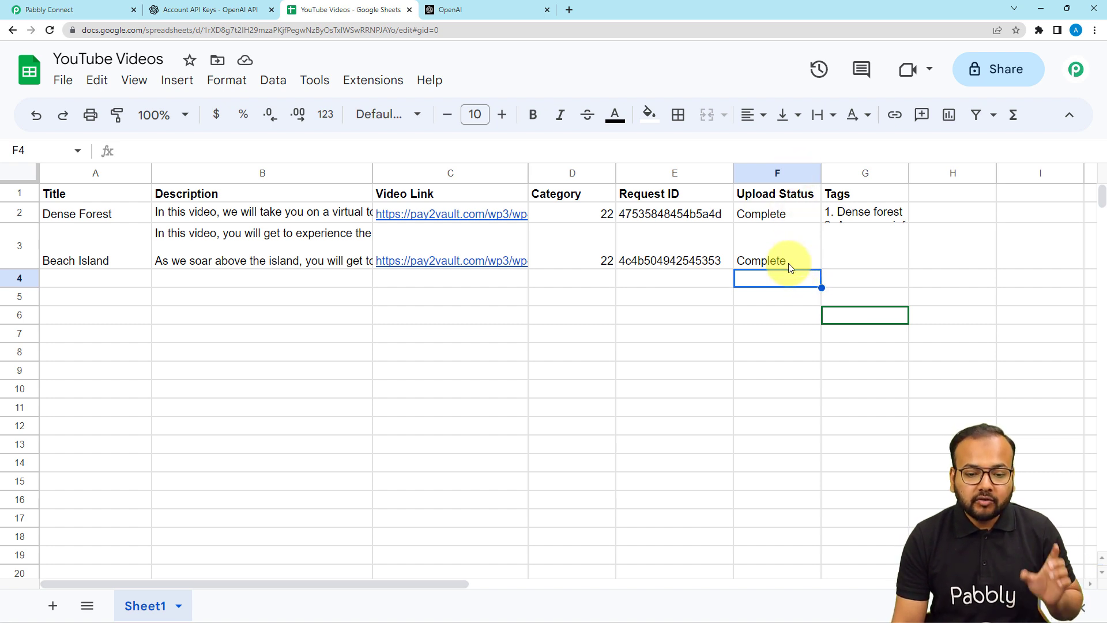
click(856, 258)
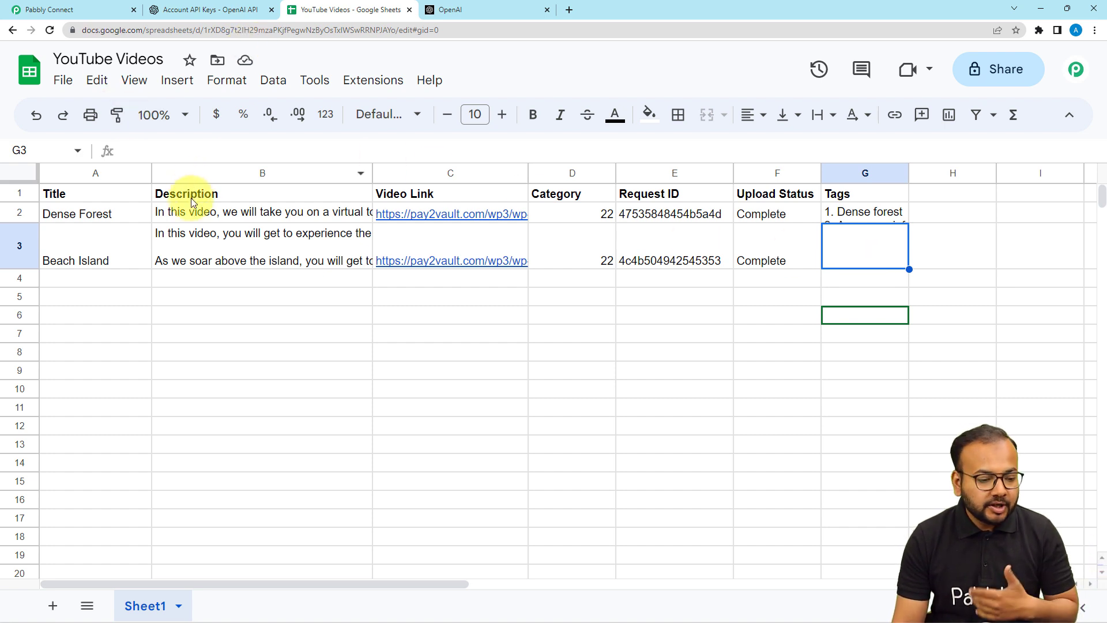
Step: Return to the Pabbly Connect workflow and add a YouTube action after the Update Cell Value step
click(50, 9)
scroll(174, 199, down, 5)
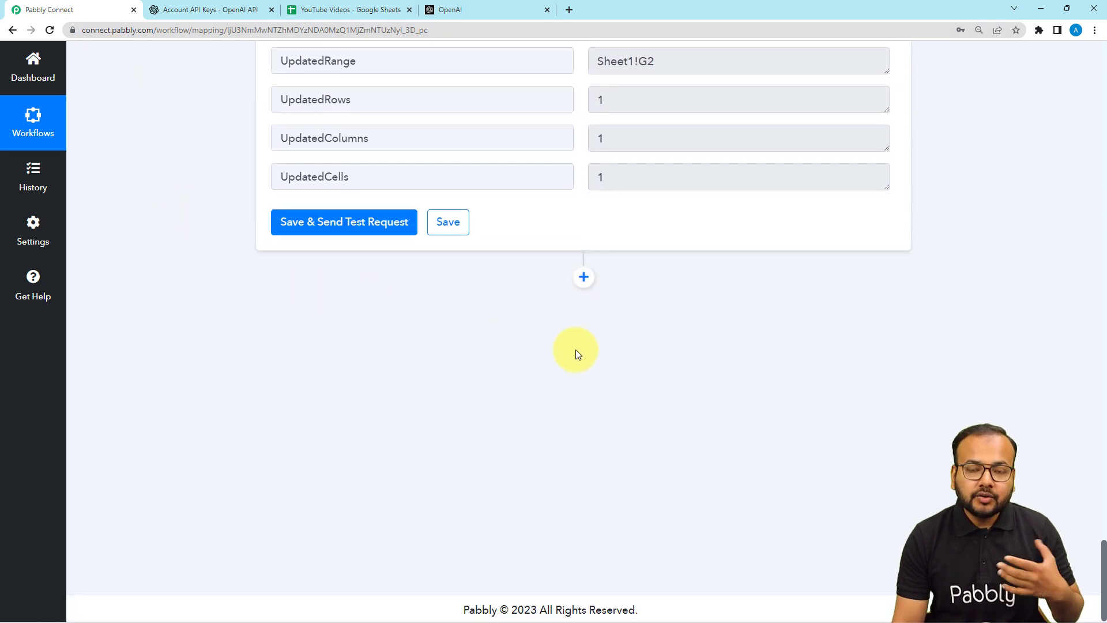
click(583, 278)
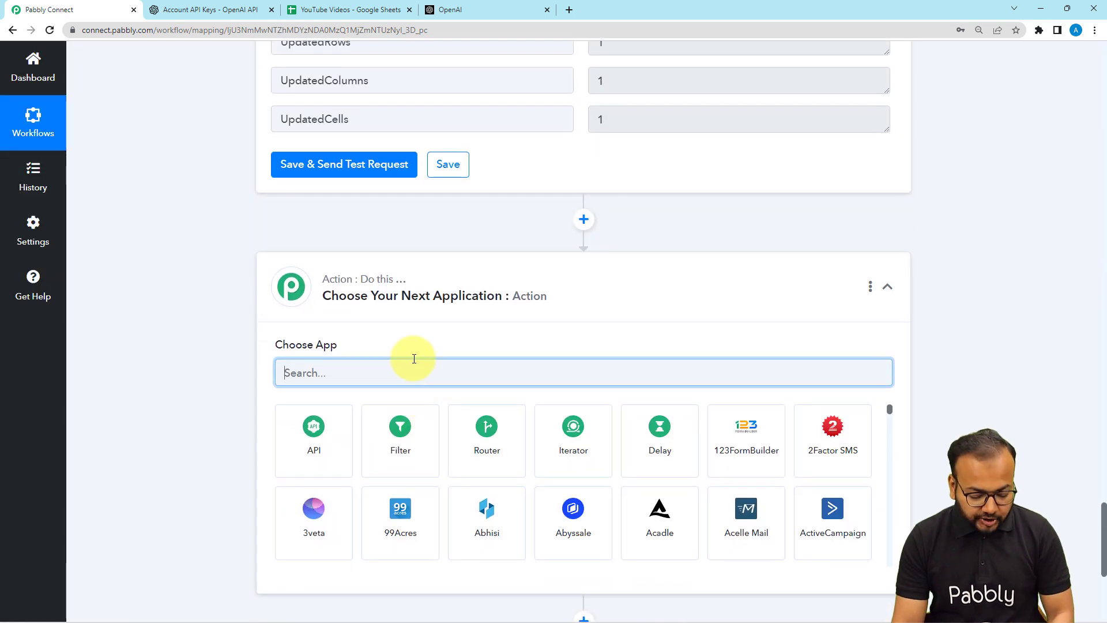
text(yiu)
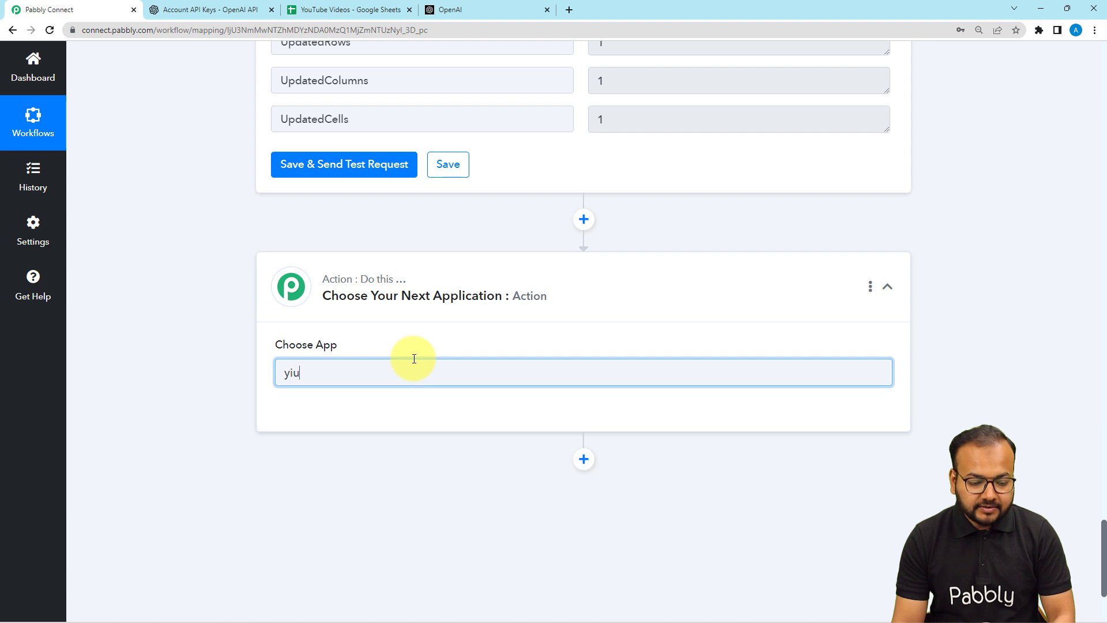
key(BackSpace)
key(BackSpace)
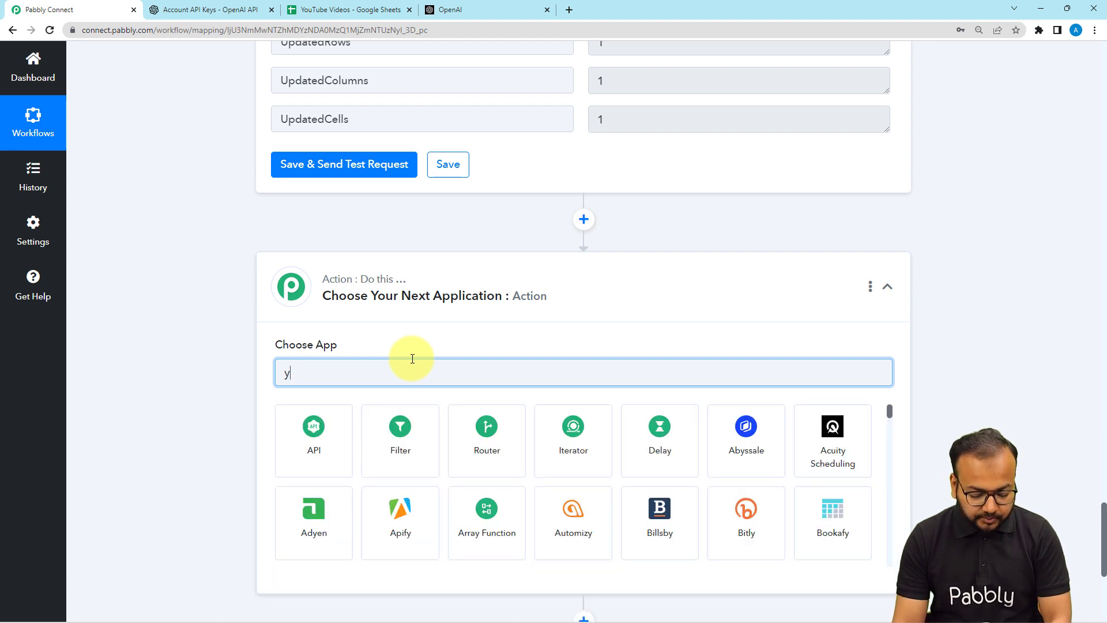
text(o)
click(472, 441)
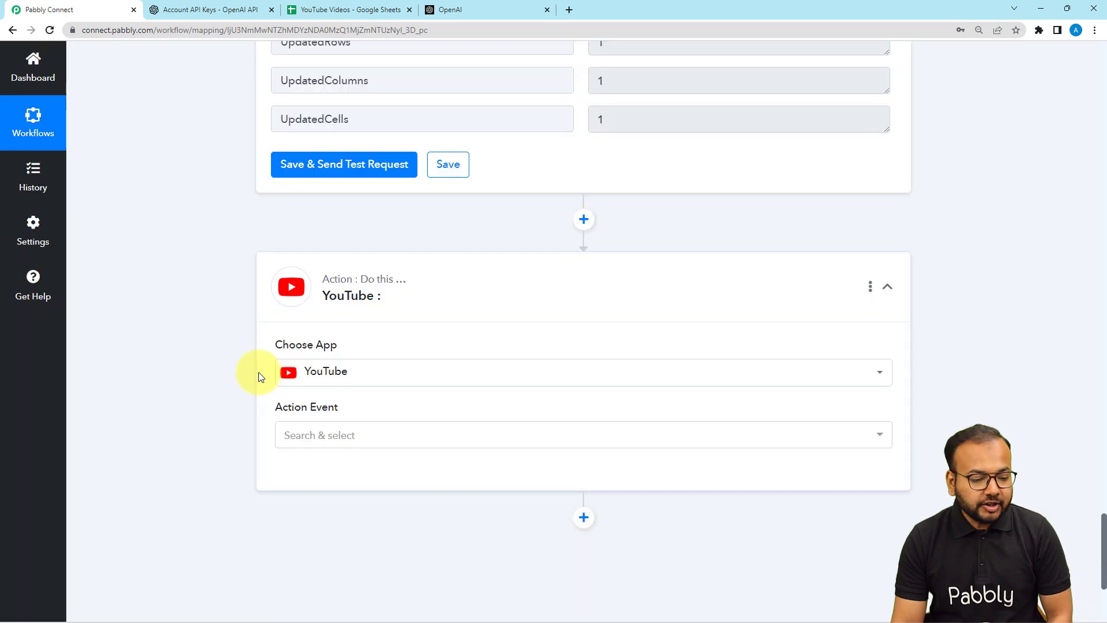
Step: Set the action event of the new YouTube step to Update Video Details
scroll(258, 372, down, 2)
click(300, 320)
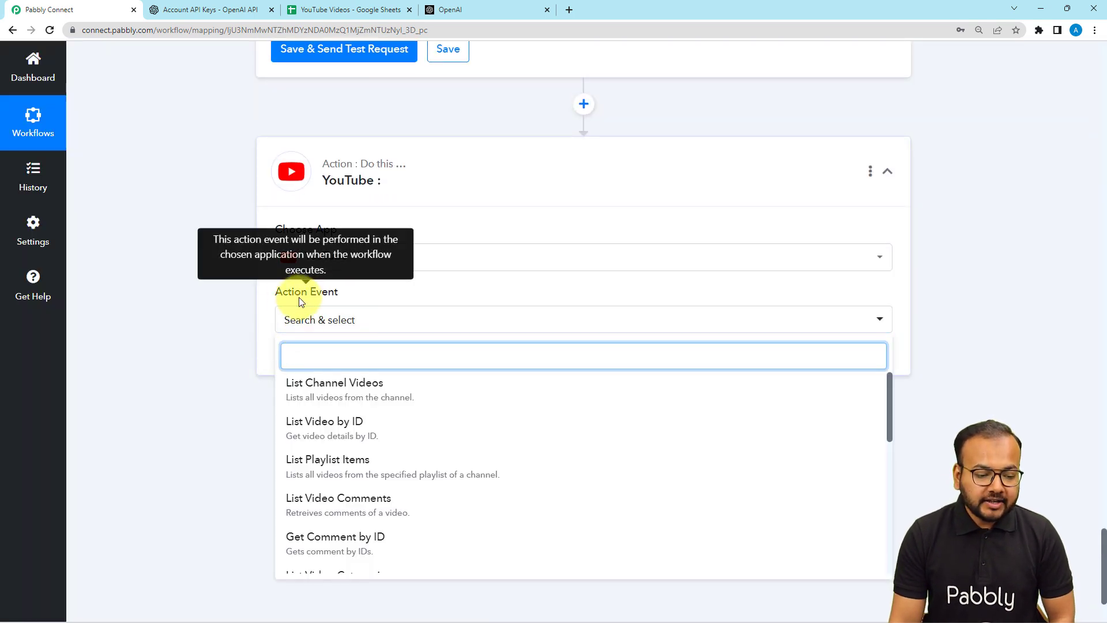
scroll(380, 474, down, 4)
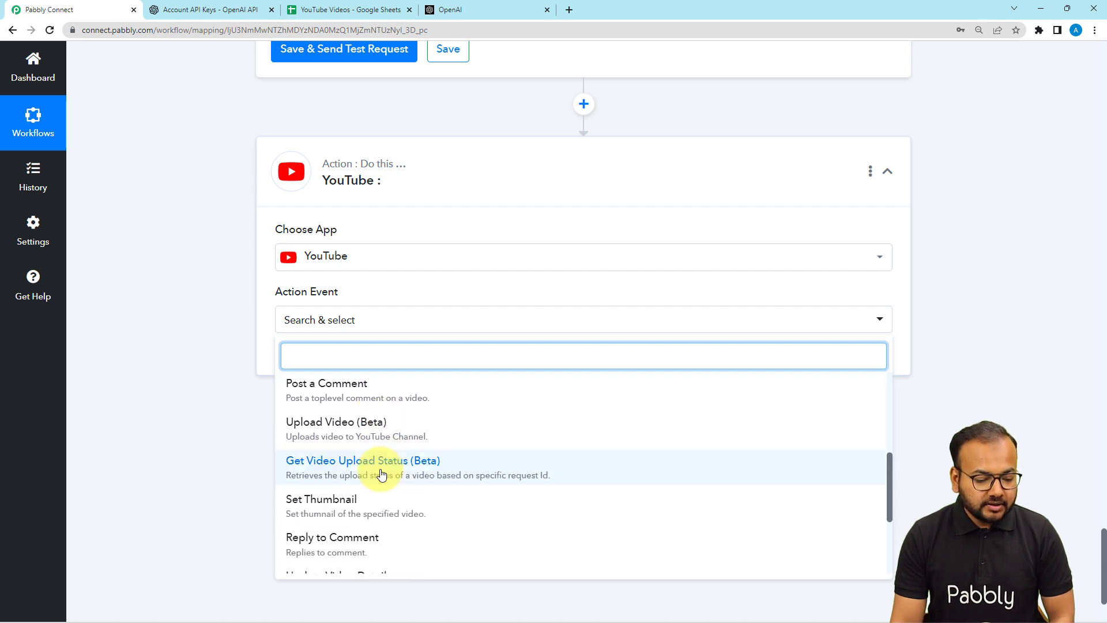
scroll(317, 442, down, 3)
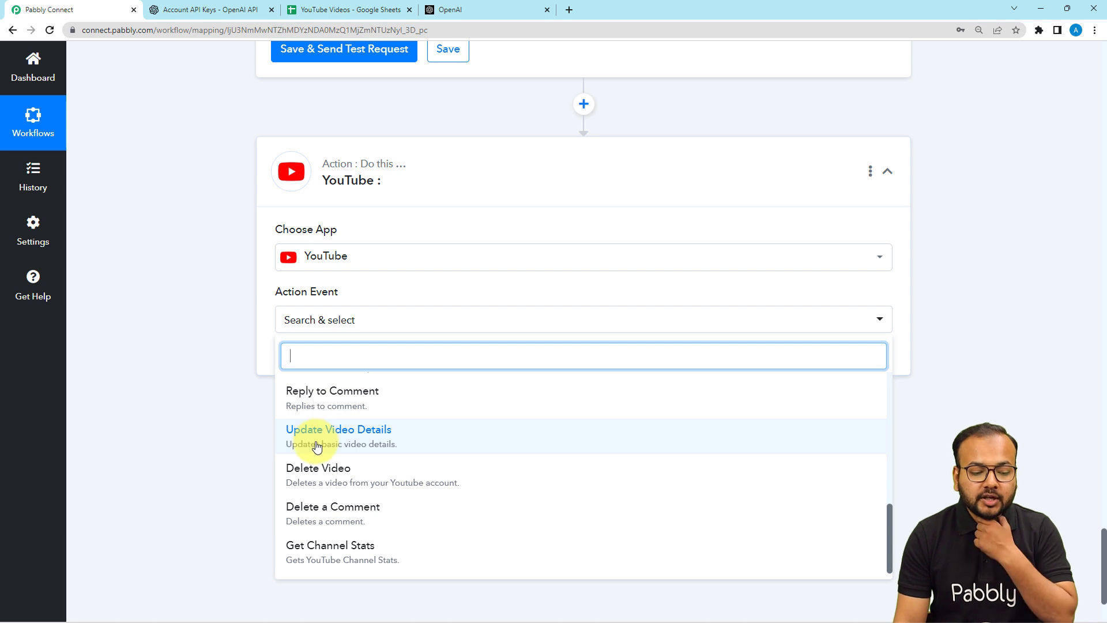
click(317, 439)
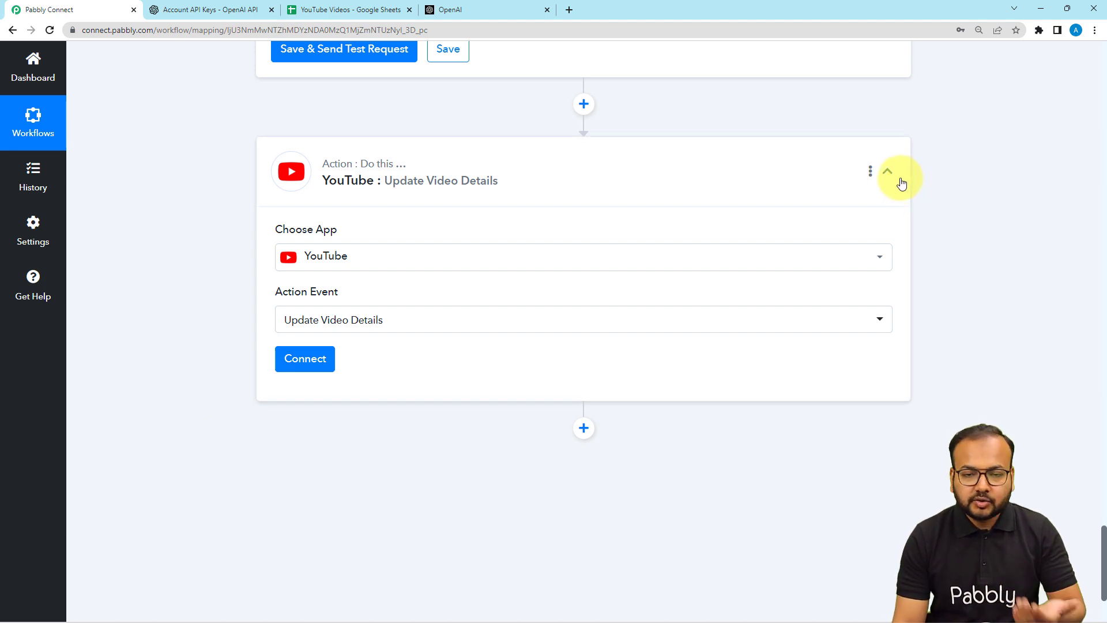
Step: Collapse the Google Sheets trigger step at the start of the workflow
scroll(900, 196, up, 9)
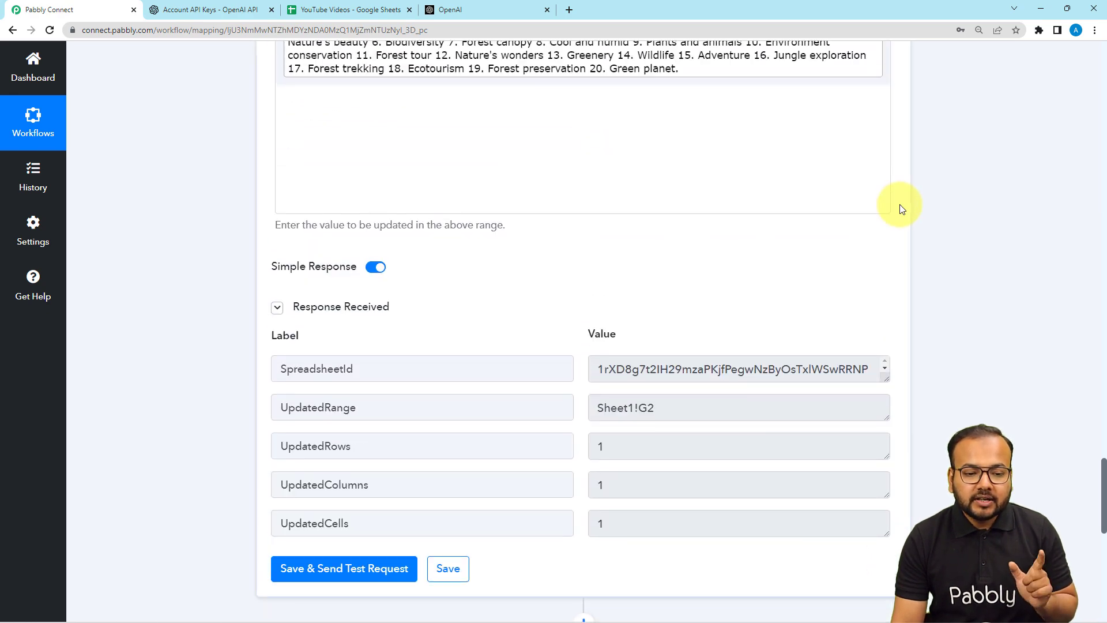
scroll(902, 209, up, 18)
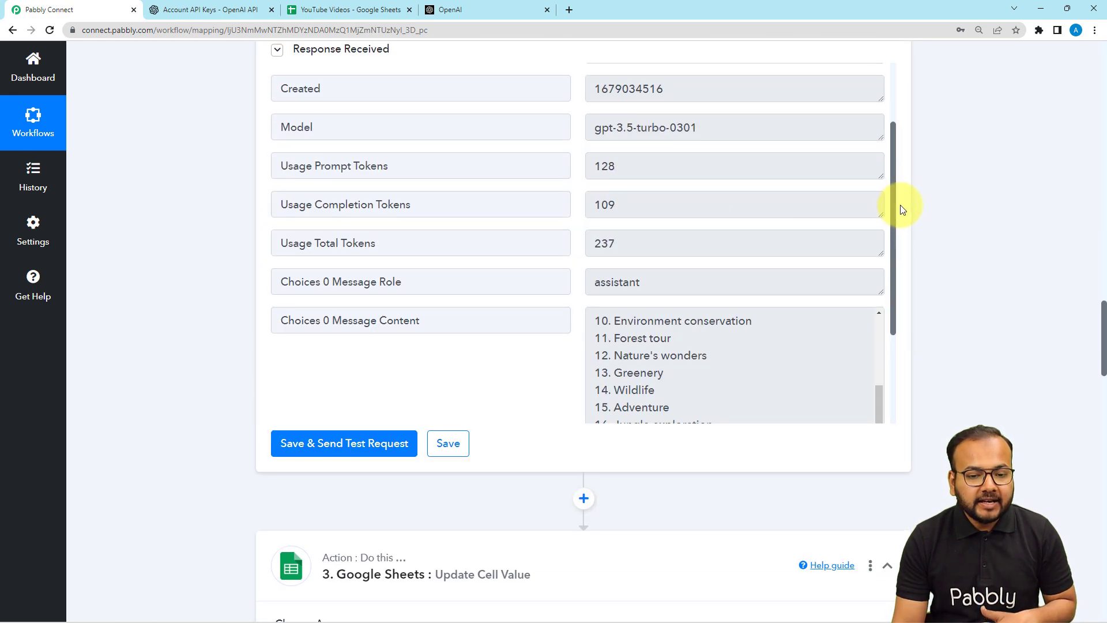
scroll(902, 209, up, 20)
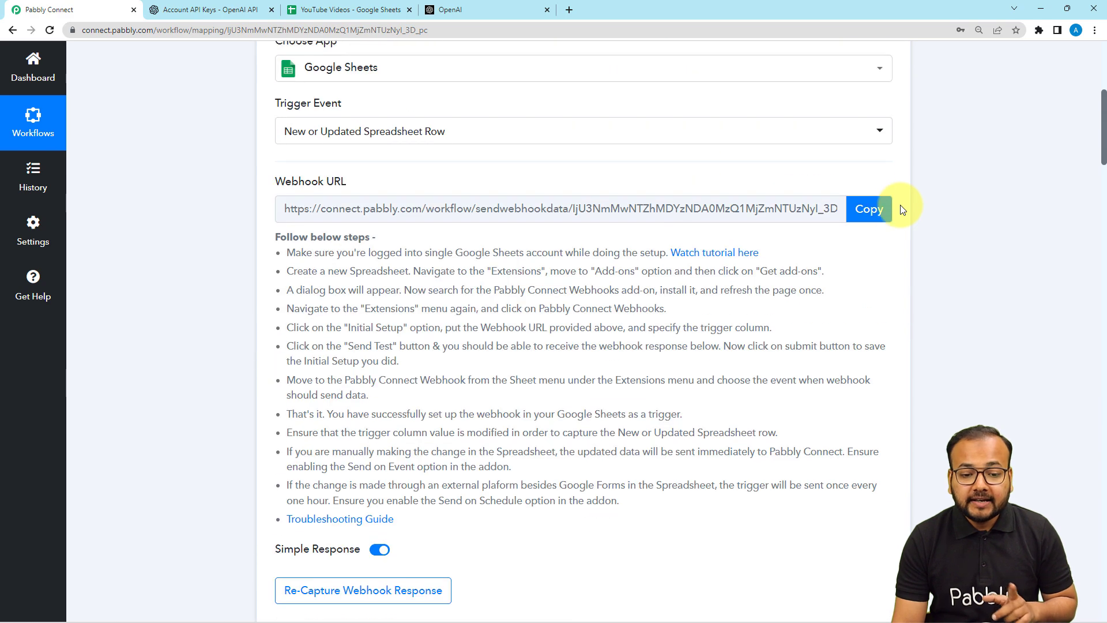
scroll(902, 209, up, 5)
click(891, 249)
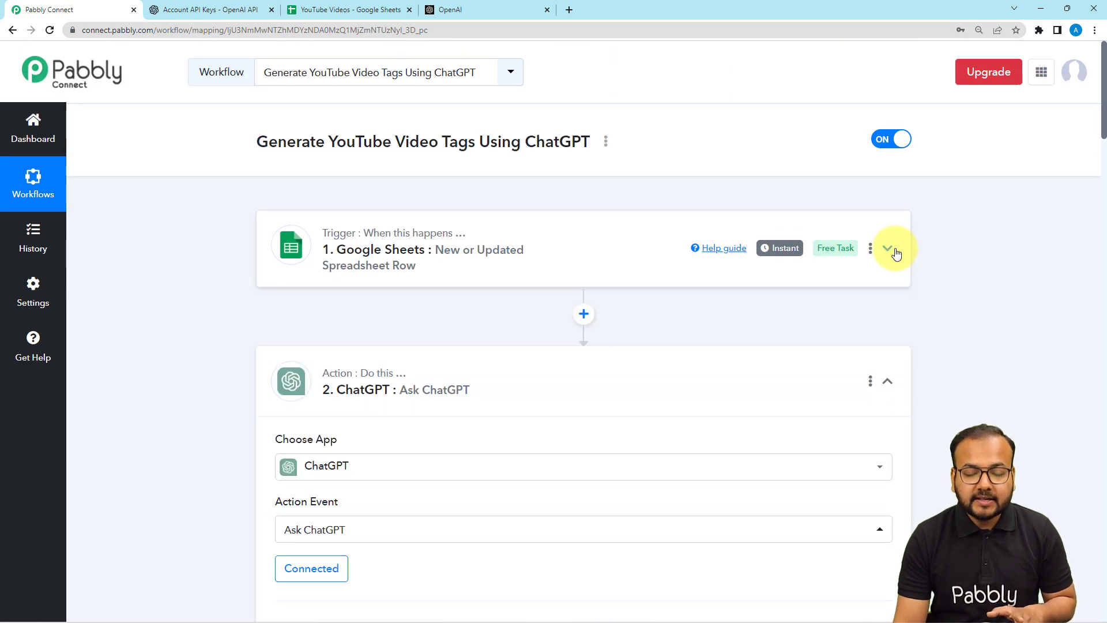